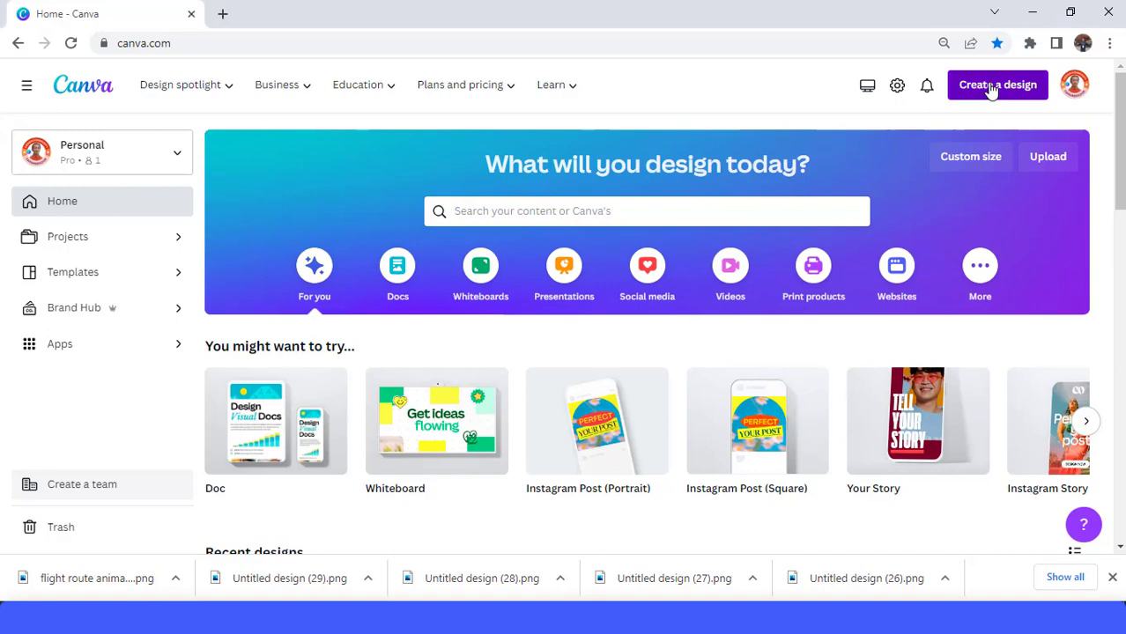
Create a blank Instagram Post (Portrait) design.
click(993, 86)
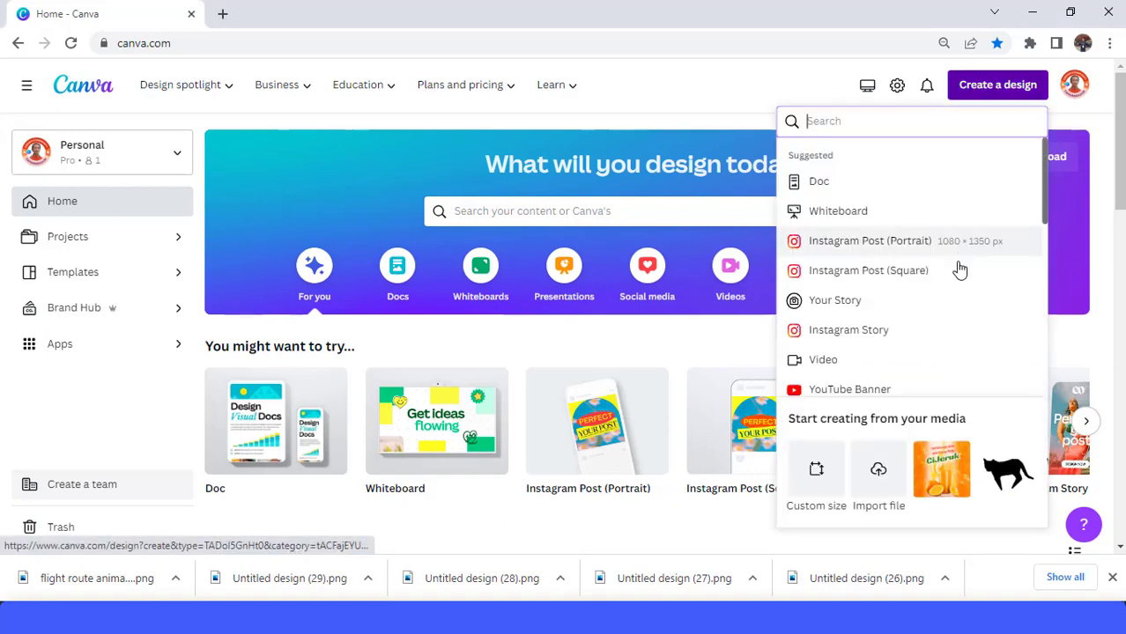
click(900, 253)
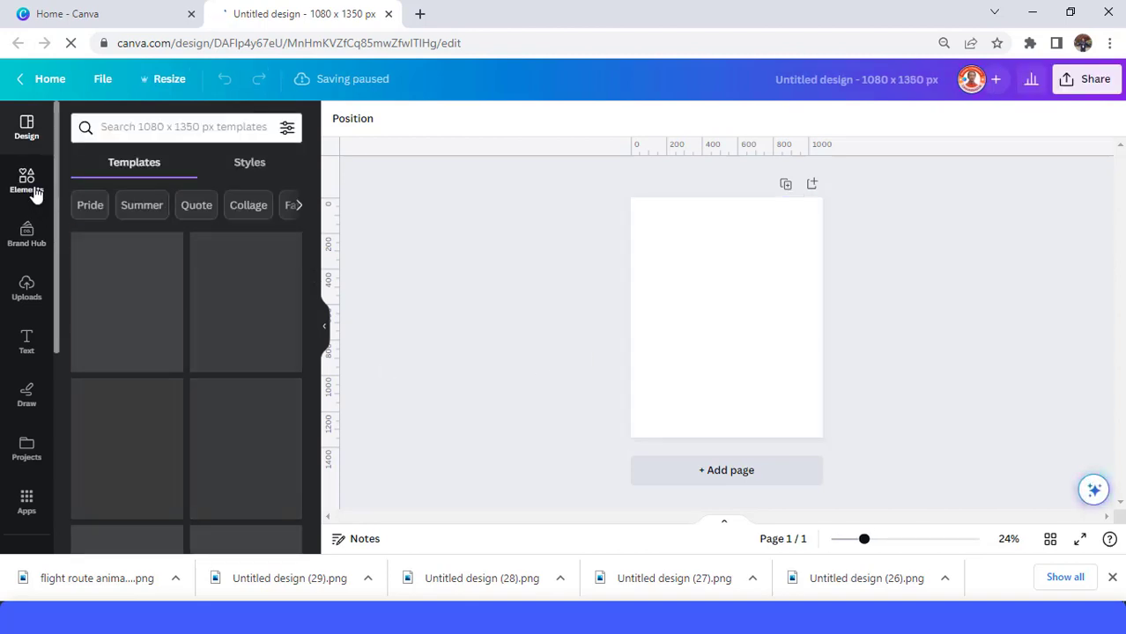
Add the recently used photo "Young Woman Wearing a Beautiful White Dress Outdoors" to the blank page.
click(31, 187)
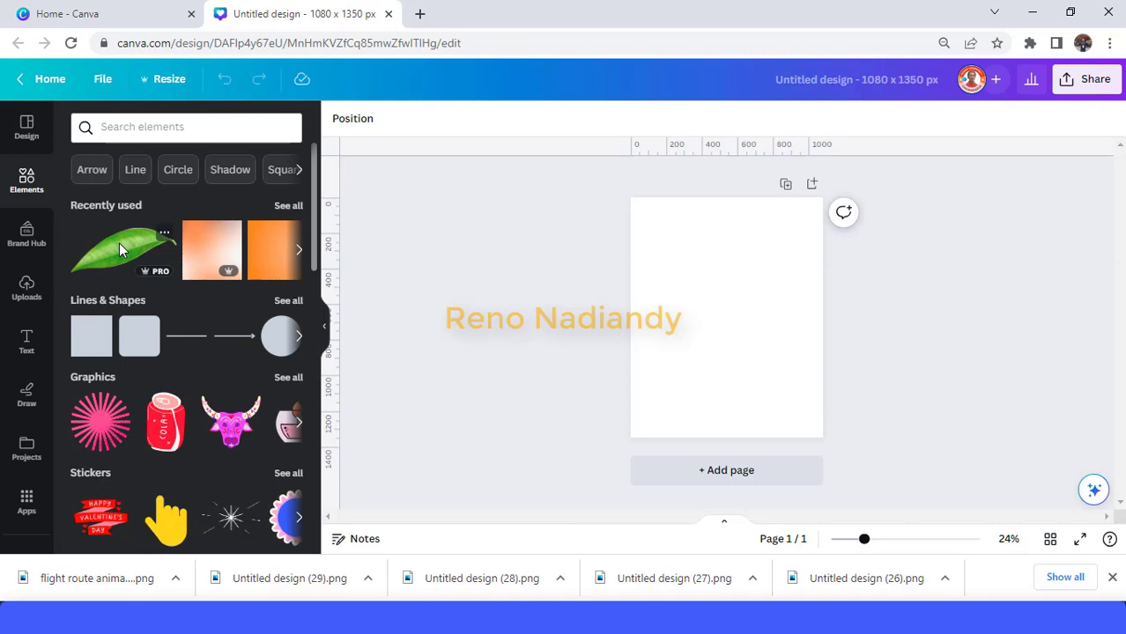
click(285, 208)
scroll(199, 366, down, 8)
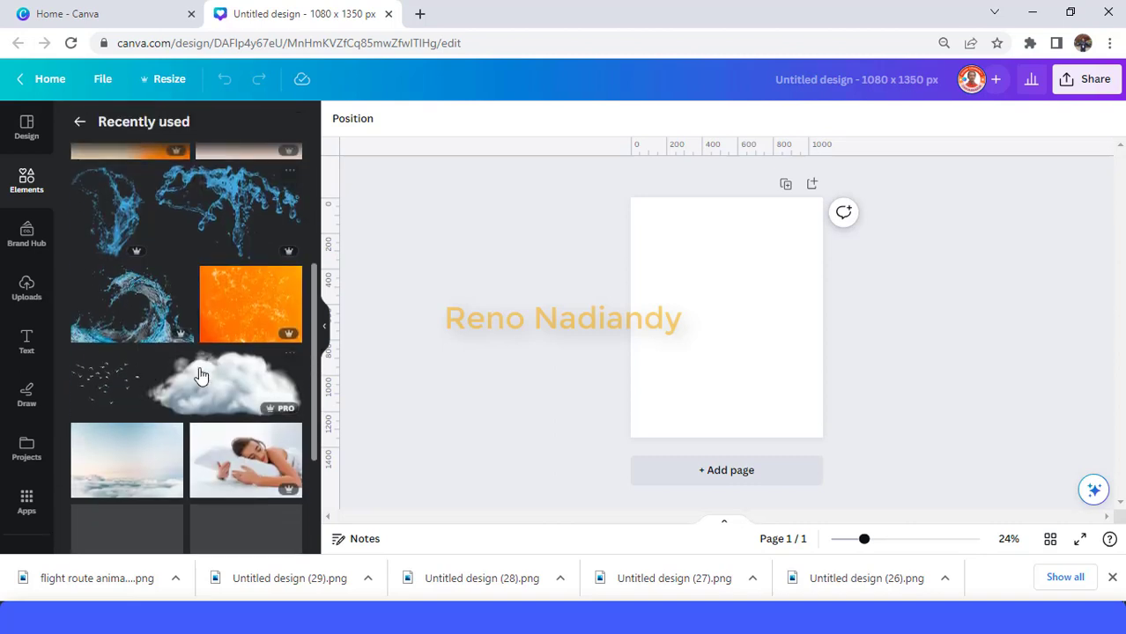
scroll(199, 368, down, 6)
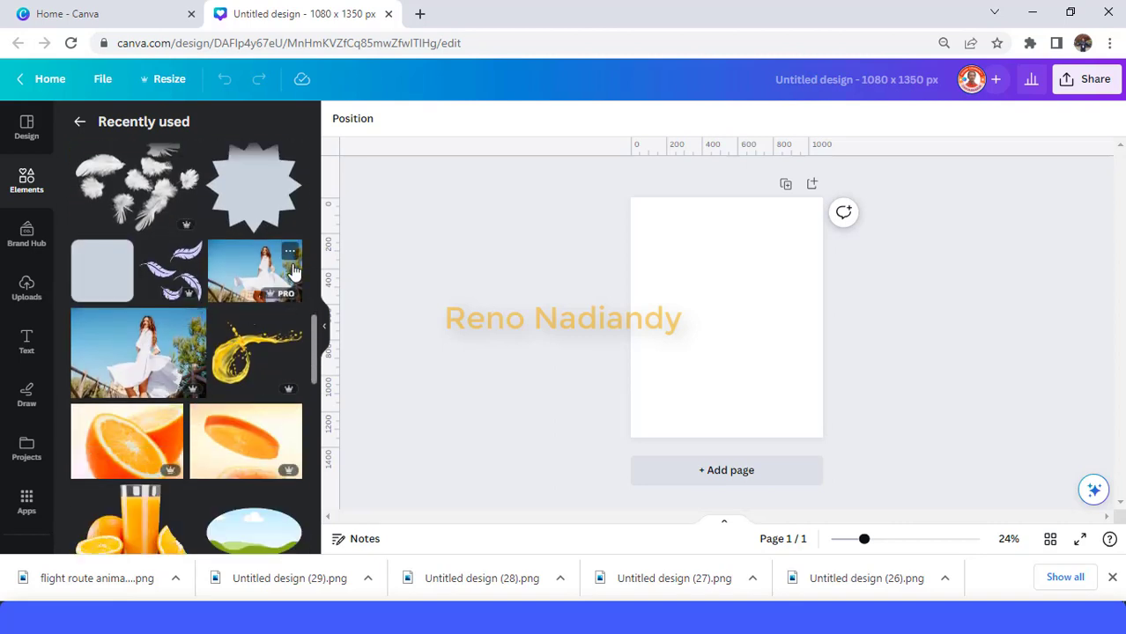
click(290, 254)
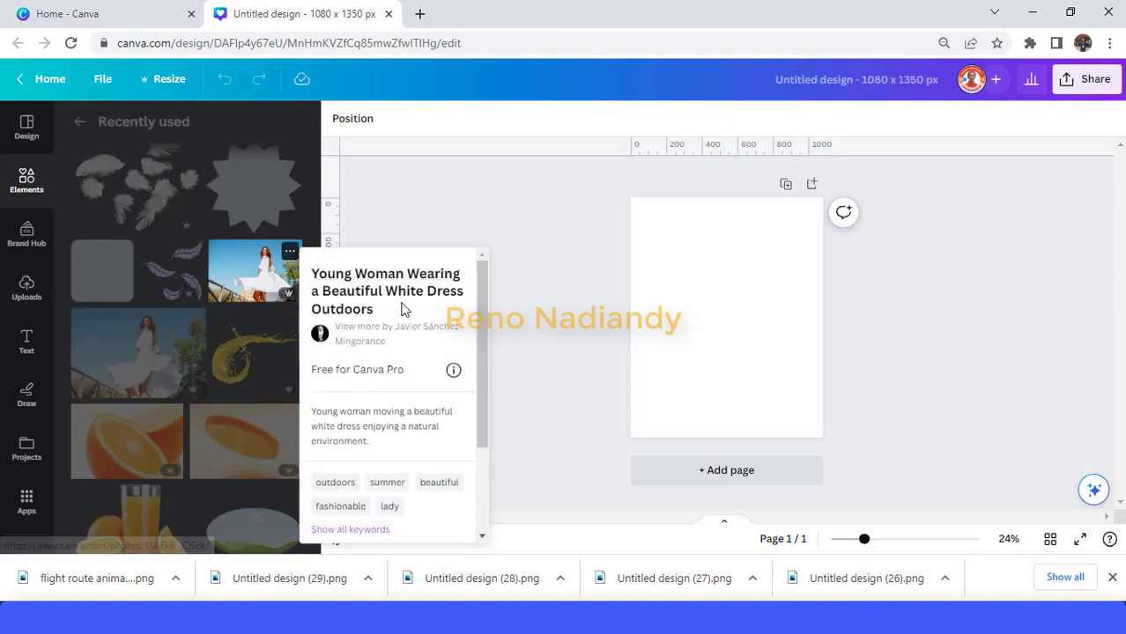
click(255, 279)
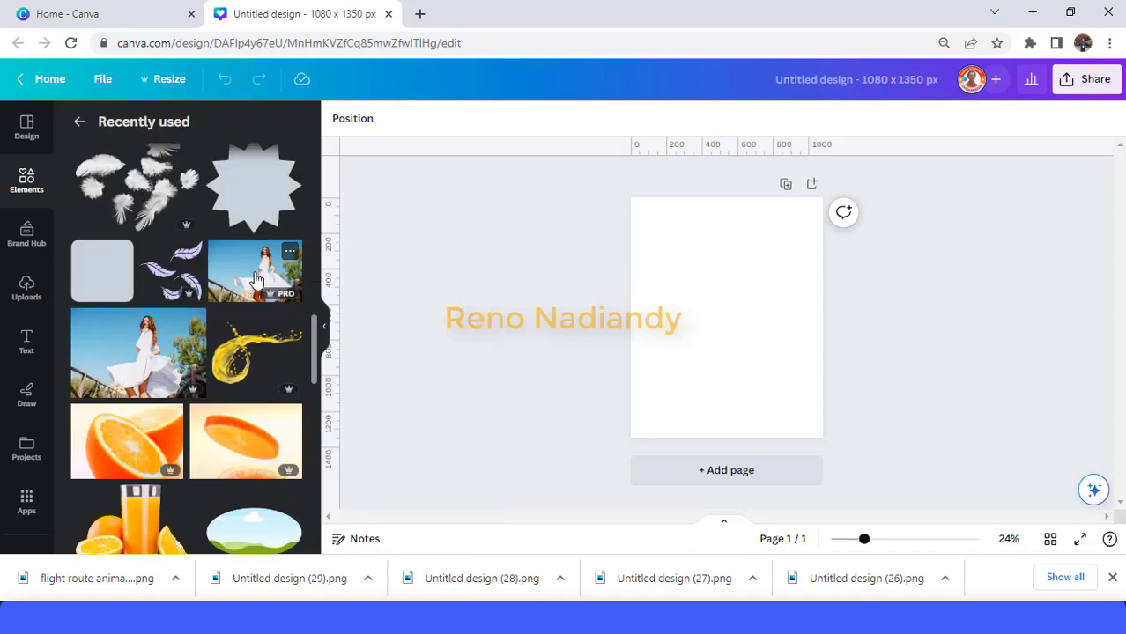
click(254, 279)
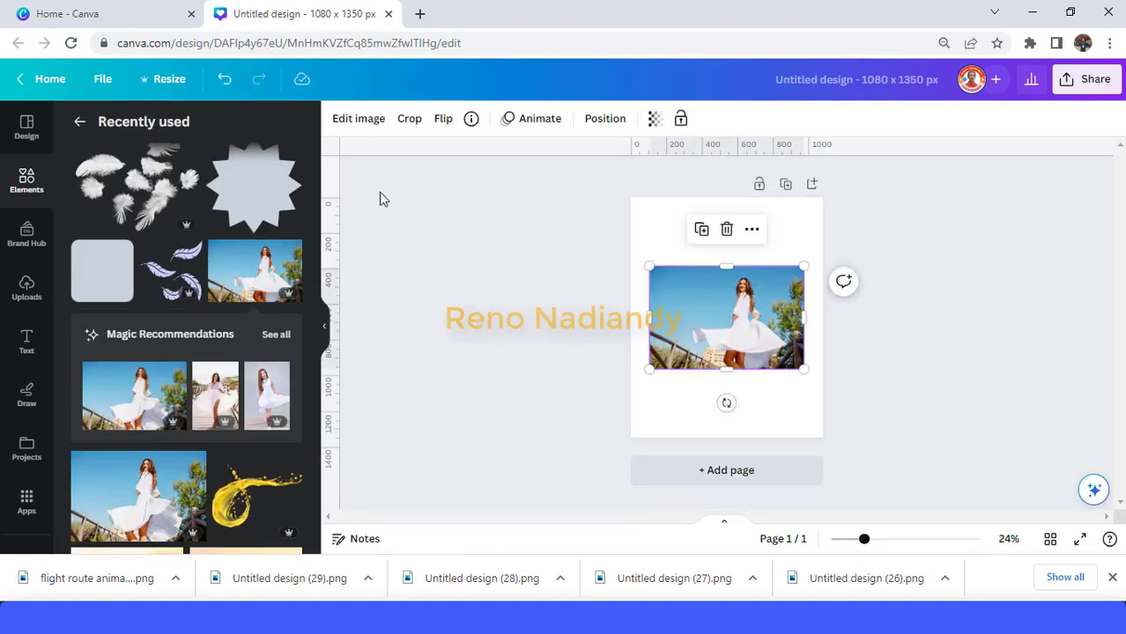
Remove the background from the photo of the woman and apply the result.
click(361, 119)
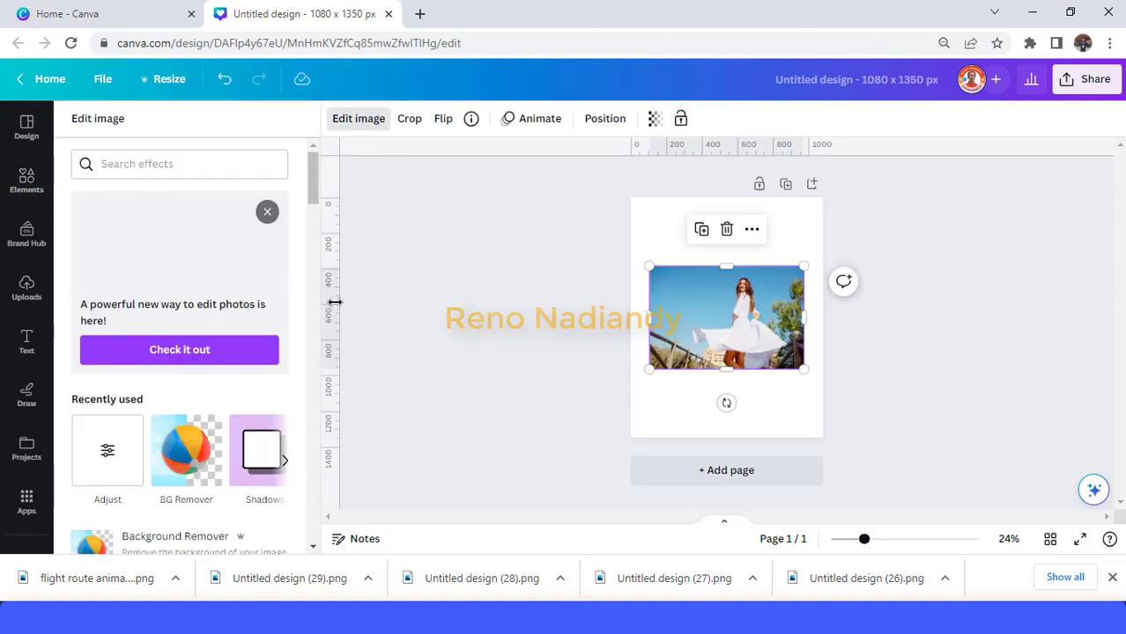
click(185, 458)
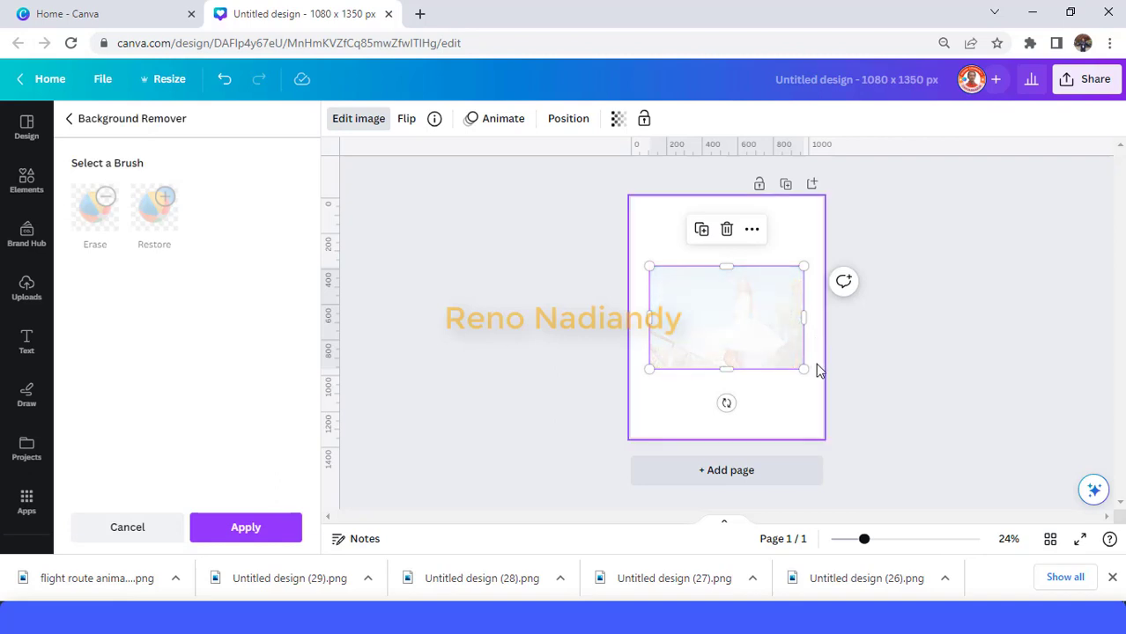
click(254, 532)
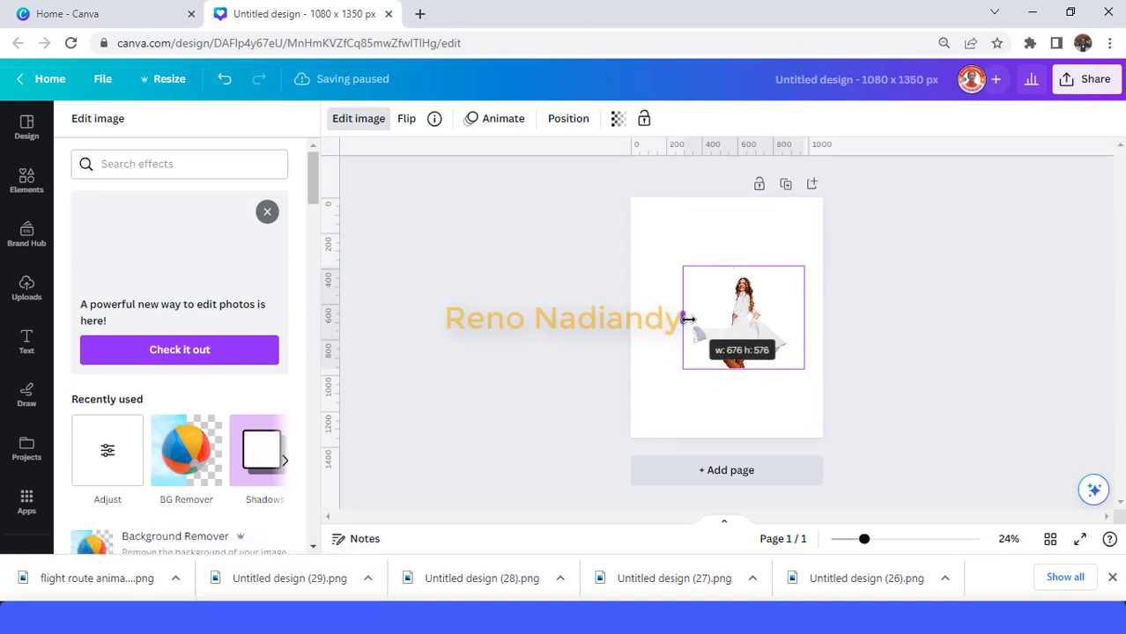
Crop the empty side of the woman cutout and enlarge it to span the page width along the page's lower edge.
drag(739, 322, 696, 388)
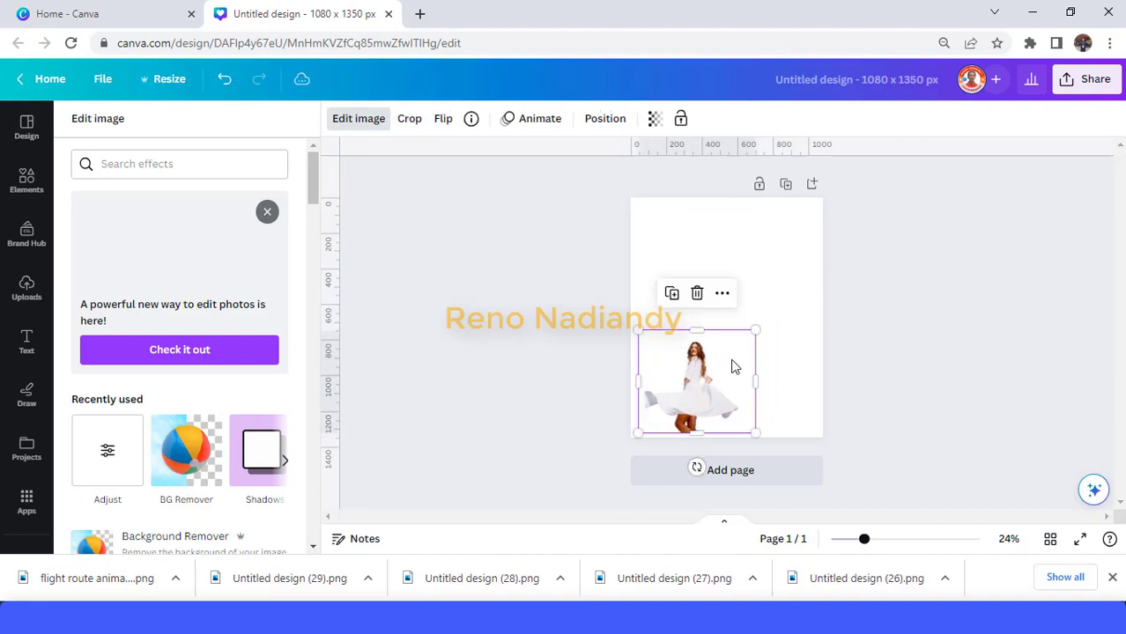
drag(755, 330, 842, 254)
drag(729, 372, 728, 372)
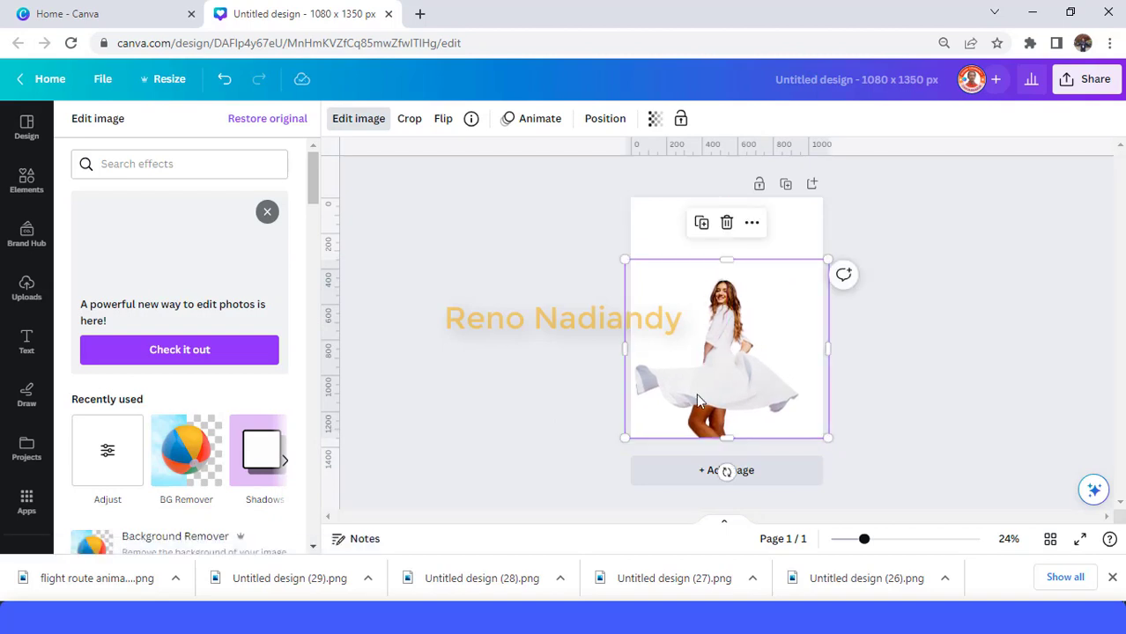
Set the page background colour to solid yellow #ffde59.
click(655, 228)
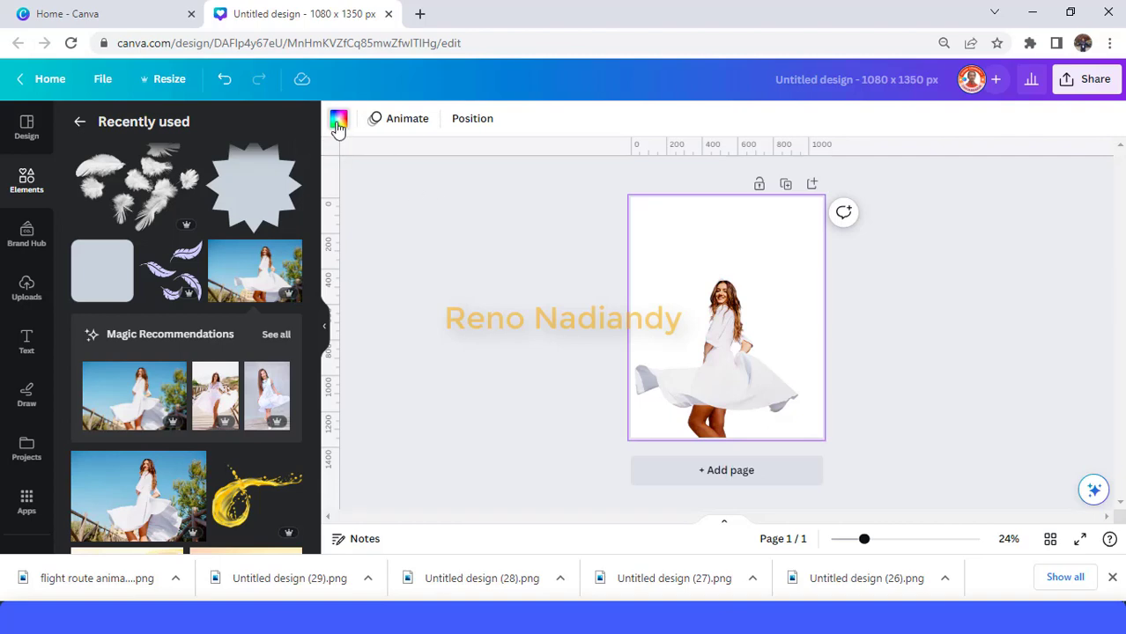
click(338, 121)
scroll(230, 460, down, 2)
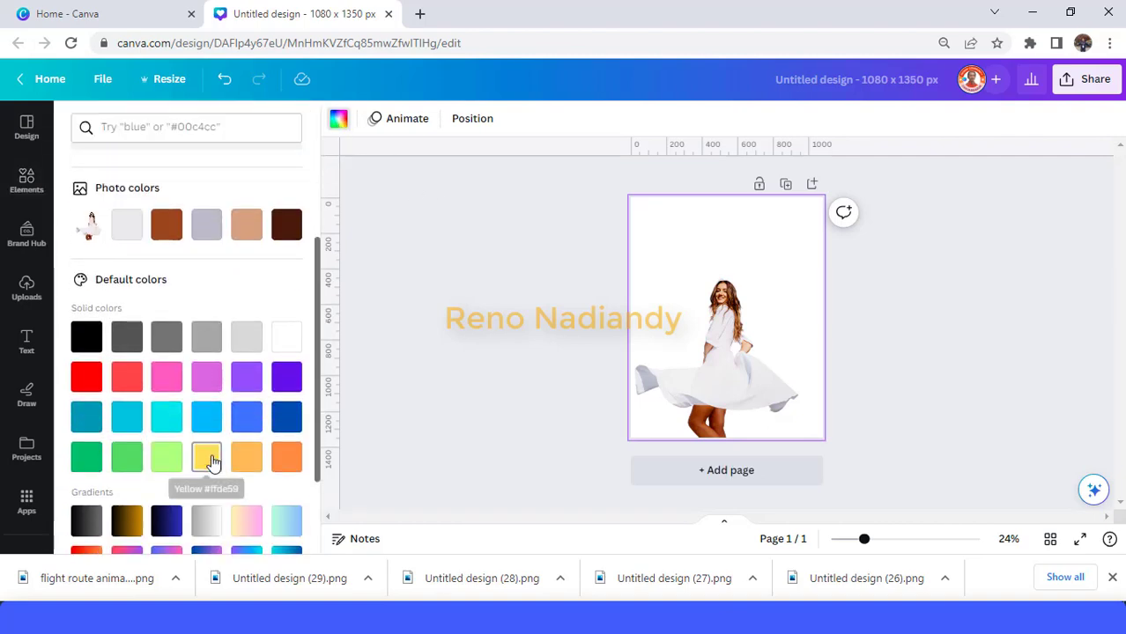
click(209, 458)
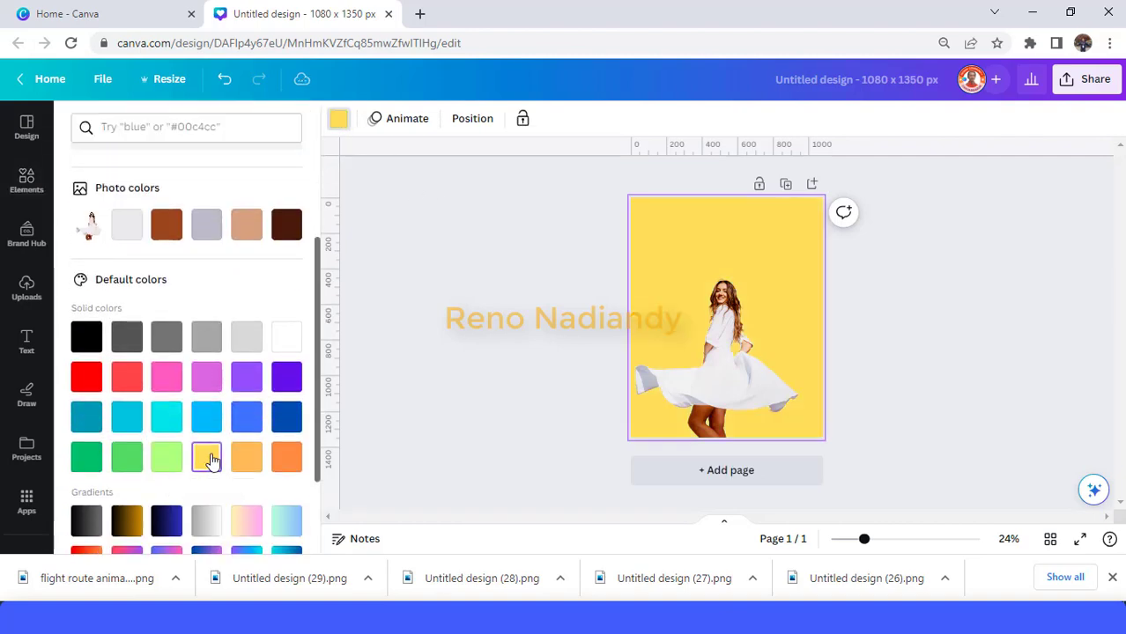
Add the recently used "Simple Icon Feather" graphic to the page.
click(27, 179)
click(293, 208)
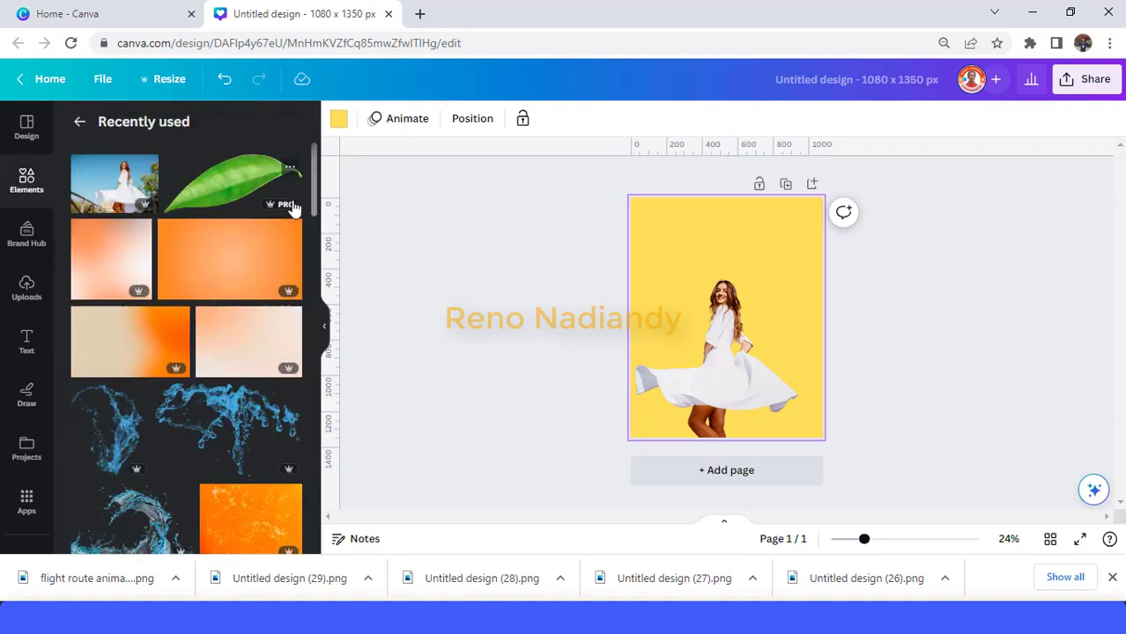
scroll(249, 342, down, 10)
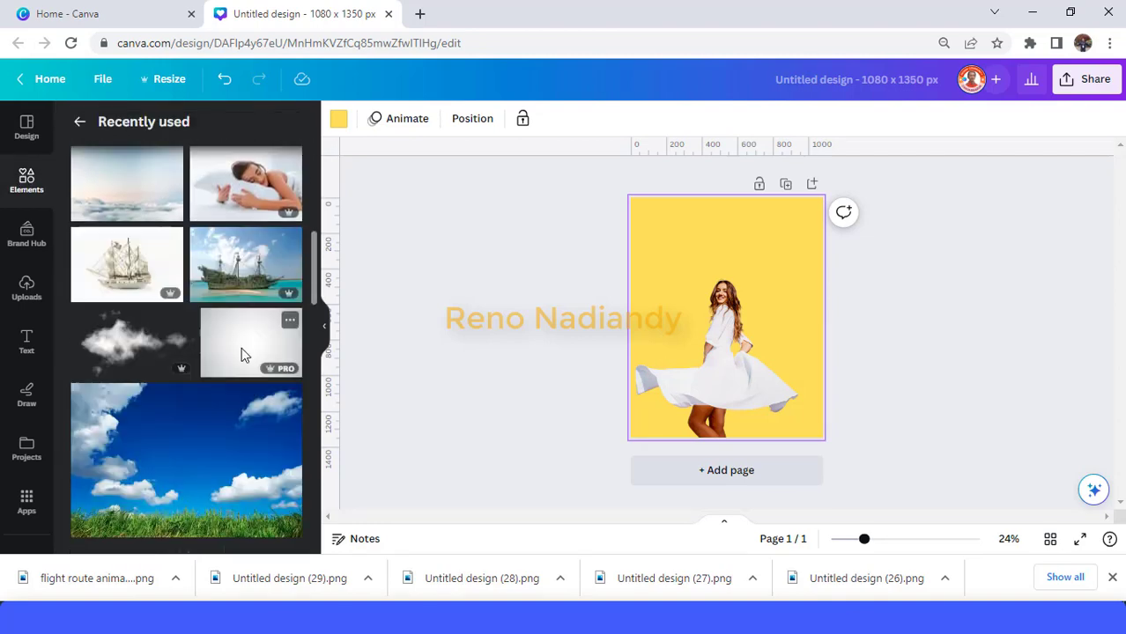
scroll(242, 349, down, 5)
scroll(236, 354, up, 2)
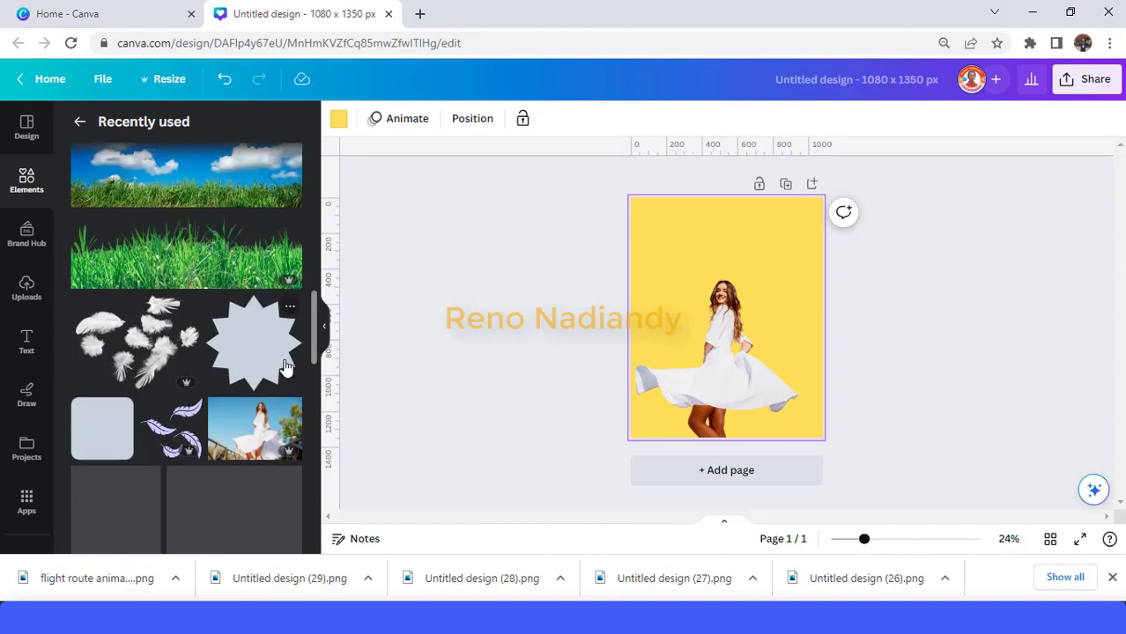
scroll(179, 379, down, 2)
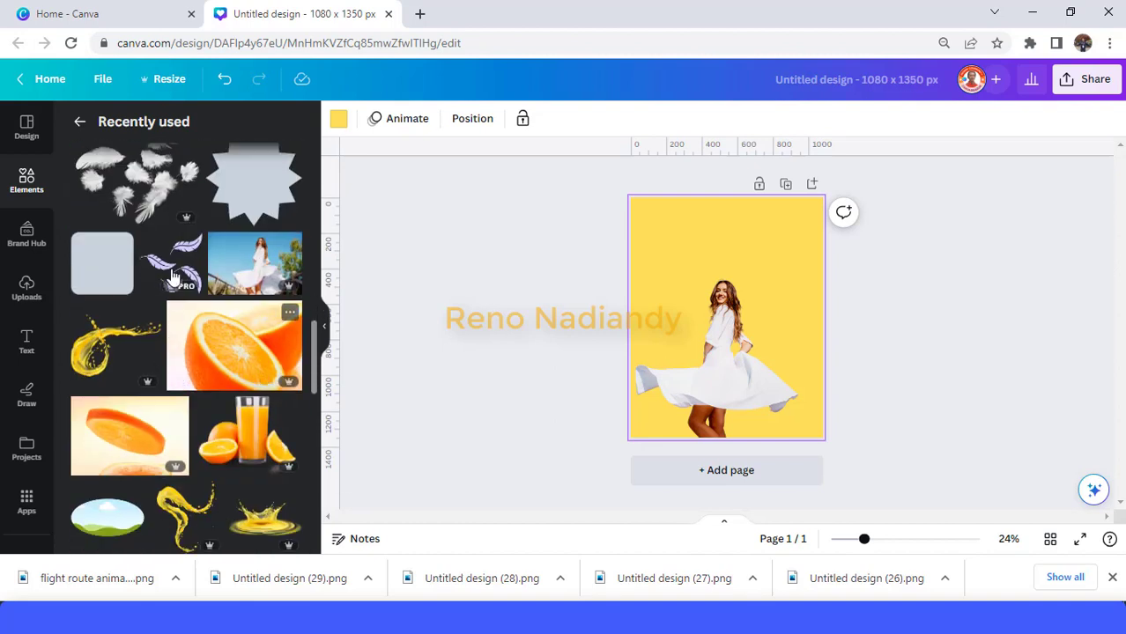
click(189, 245)
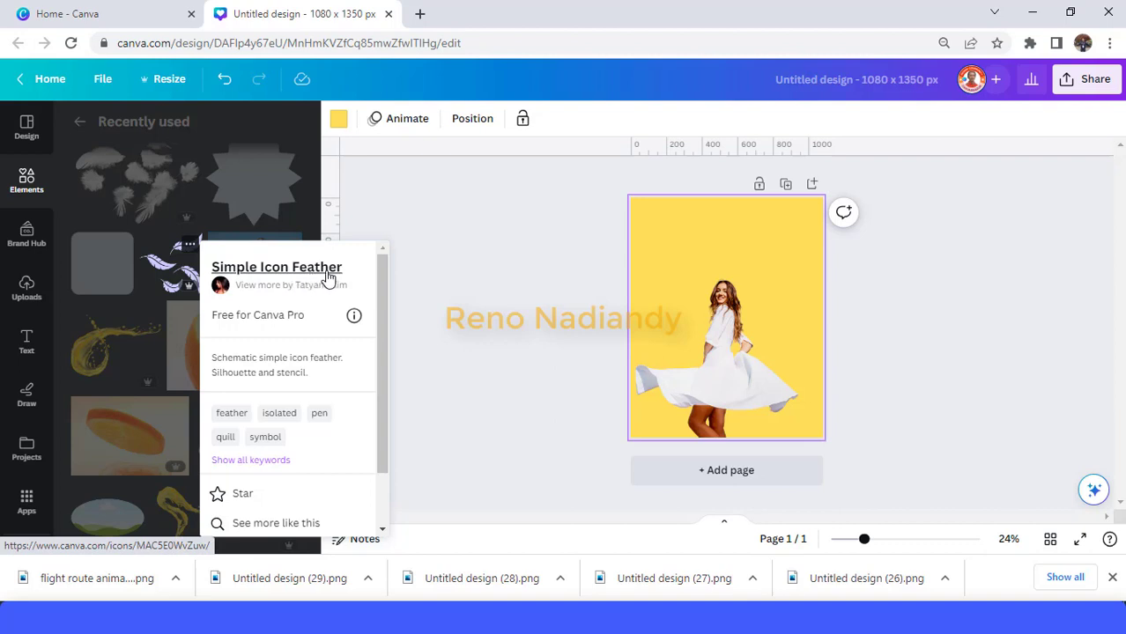
click(165, 276)
click(165, 275)
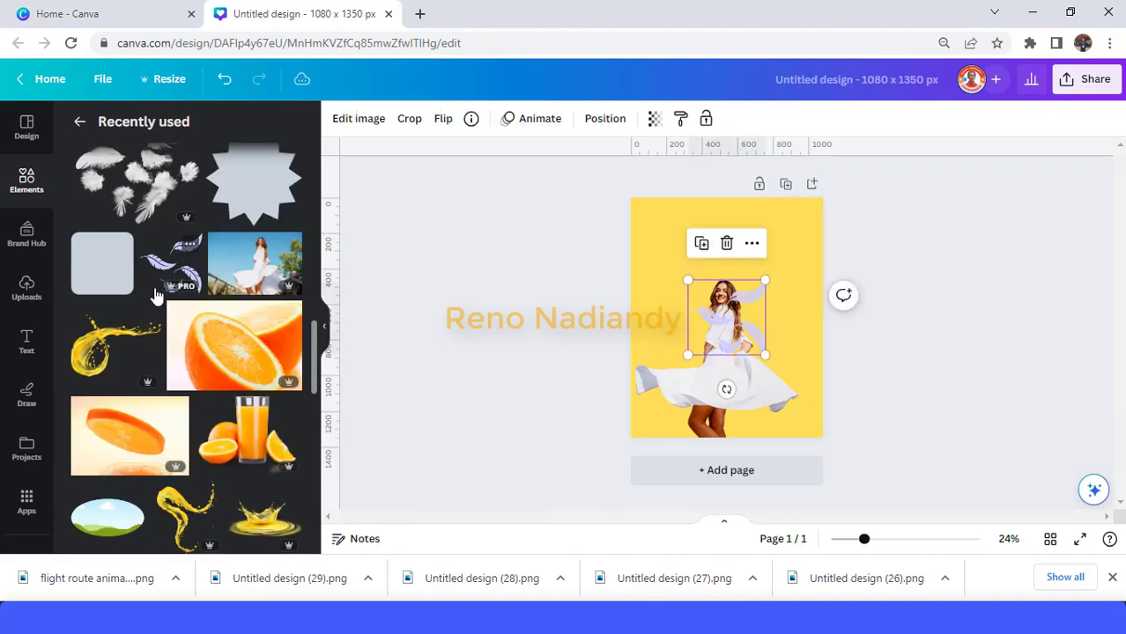
Shrink the feather group over the woman's torso and recolour it with the background's yellow.
drag(767, 278, 744, 301)
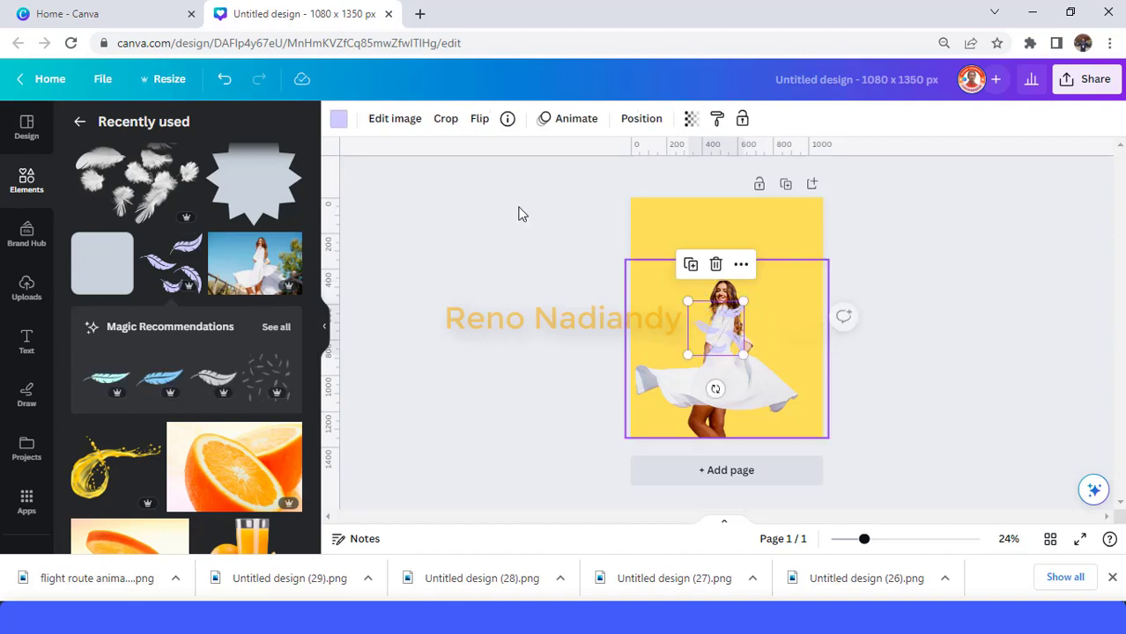
click(340, 119)
click(167, 212)
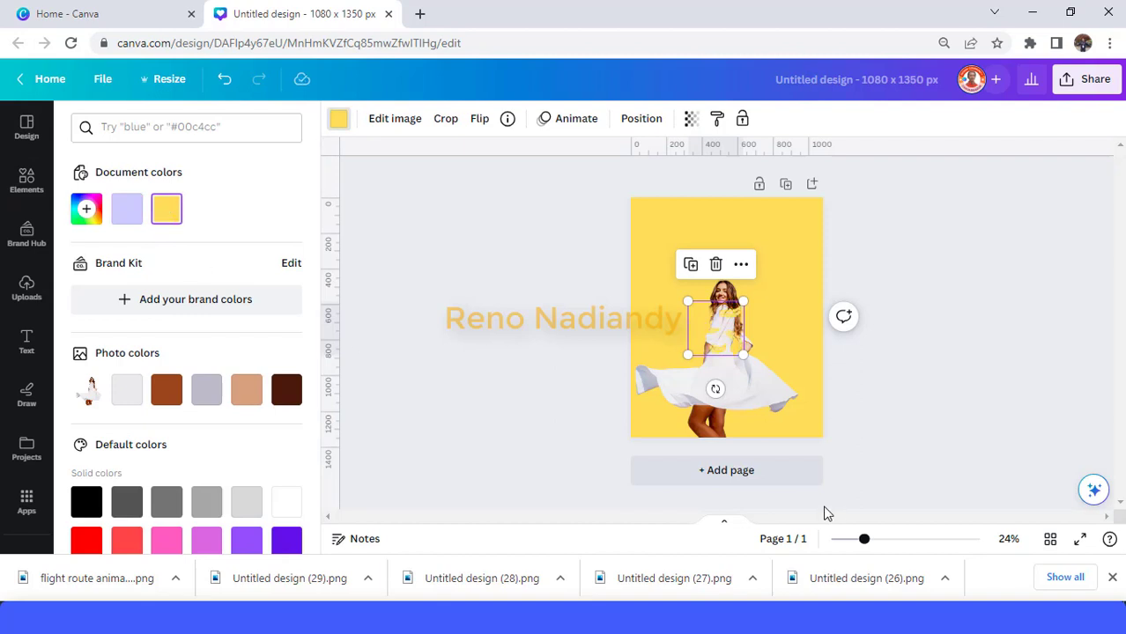
Search the elements for "feather" and add the solid single feather silhouette from the graphics results to the page.
click(905, 540)
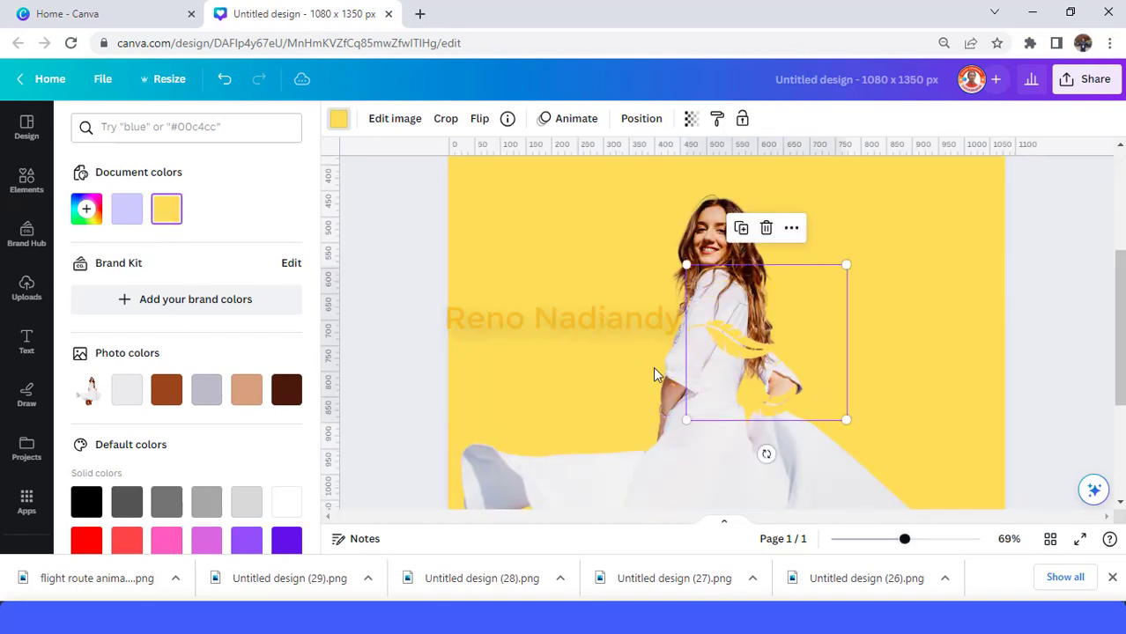
click(27, 181)
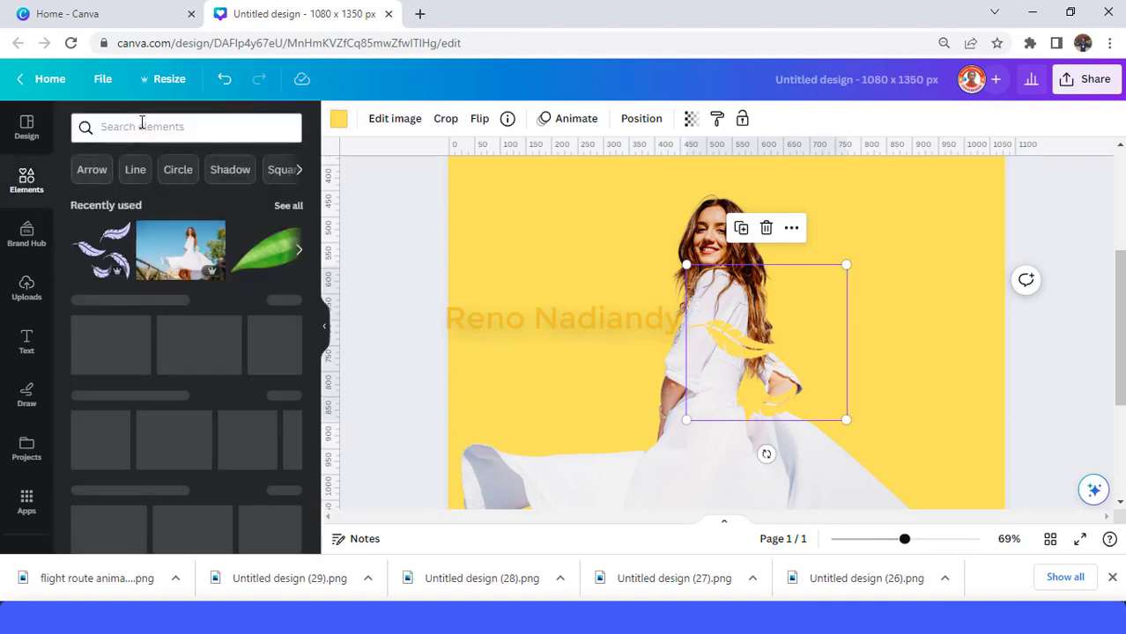
click(143, 126)
text(feather)
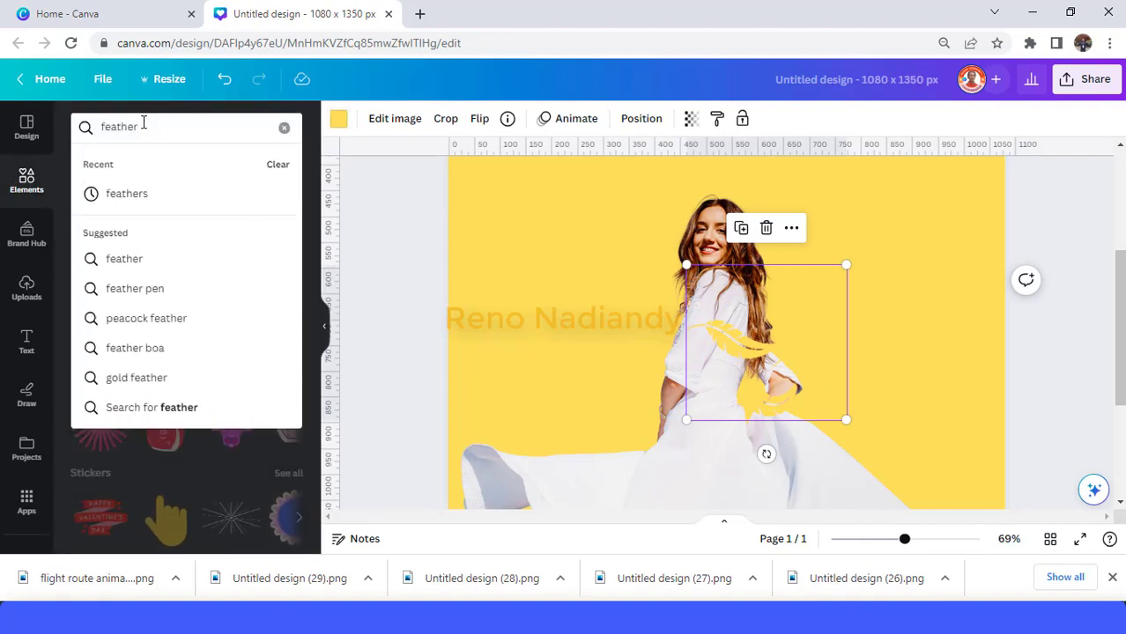
key(Return)
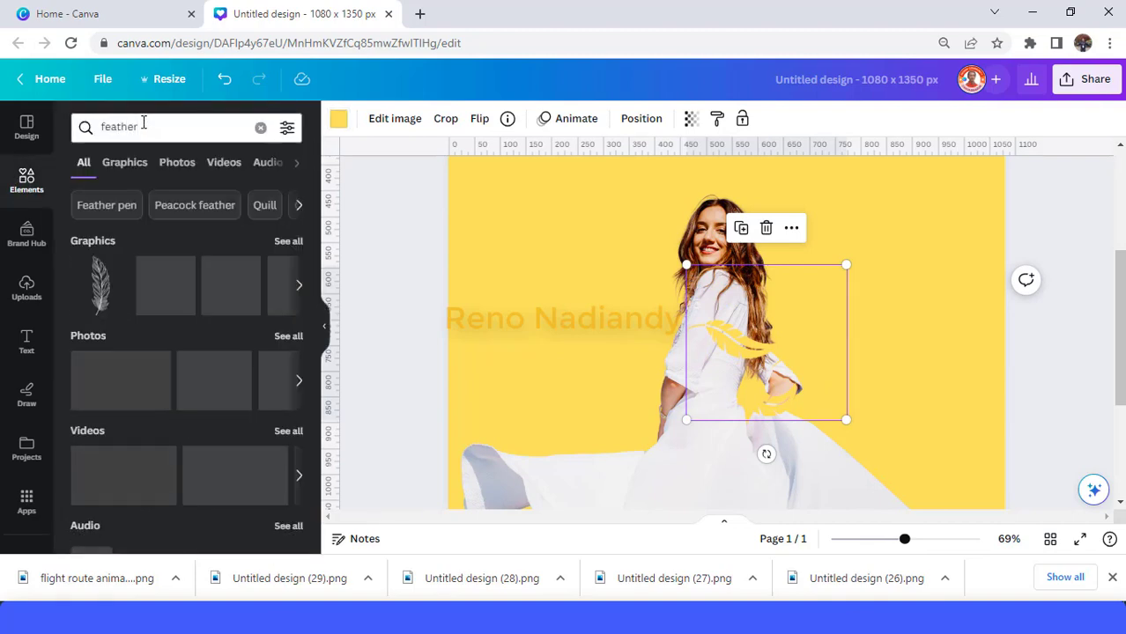
click(288, 241)
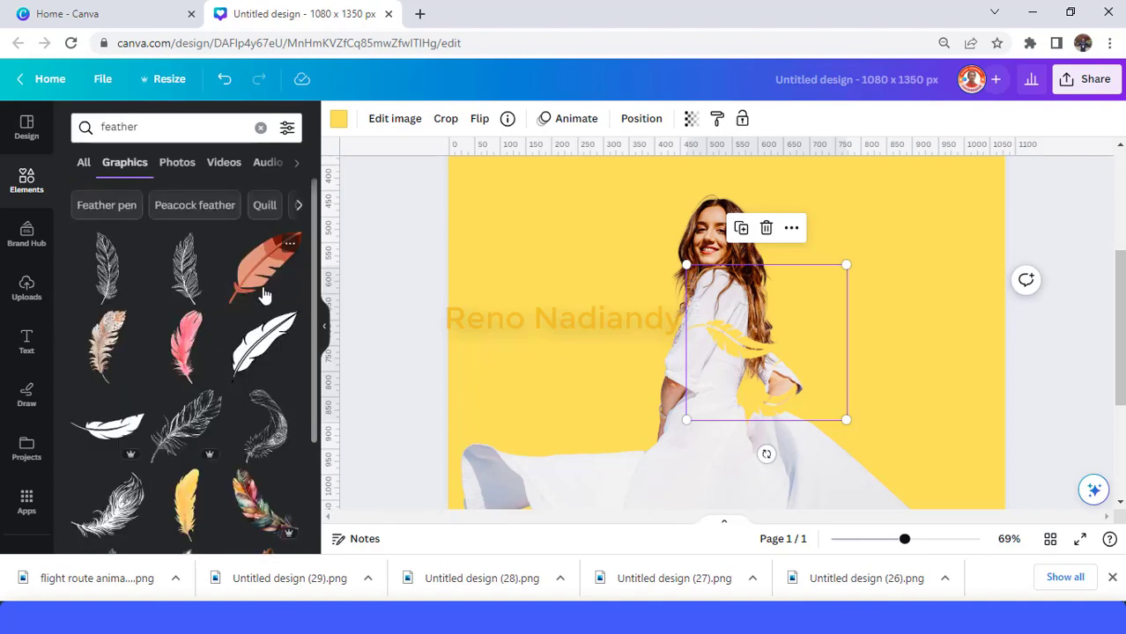
scroll(262, 296, down, 1)
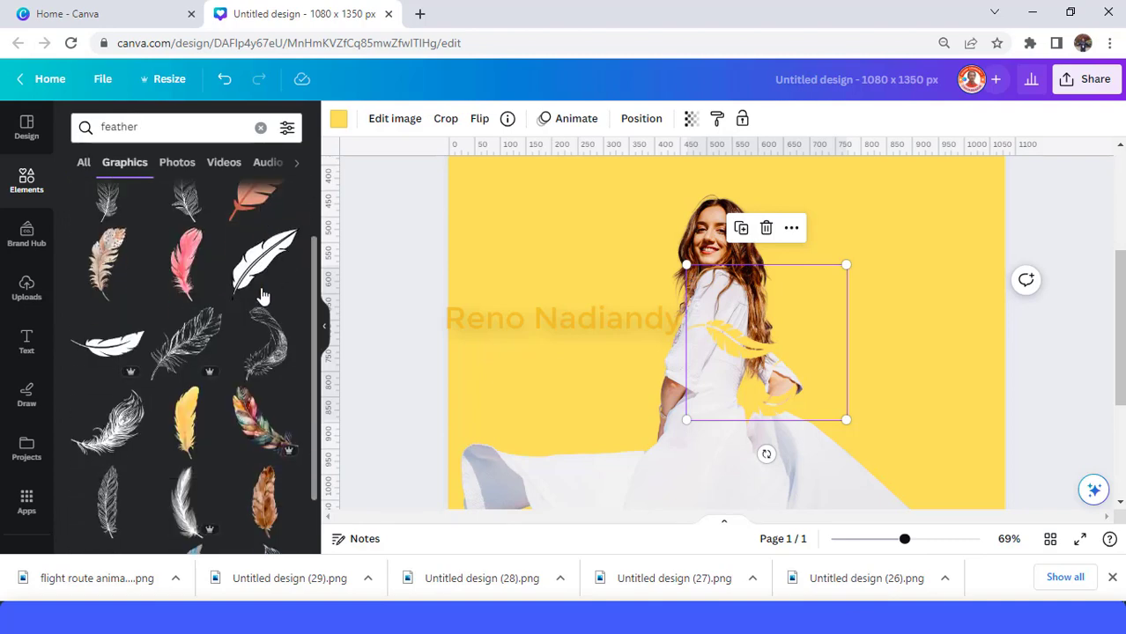
click(121, 348)
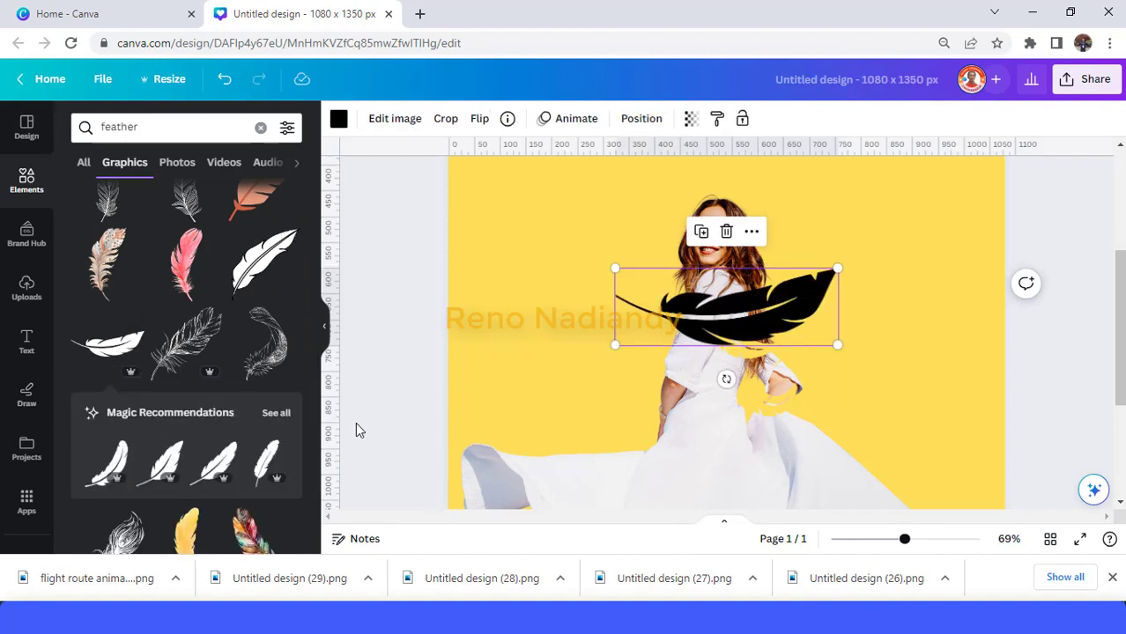
Recolour the large black feather with the yellow document colour used for the page background.
scroll(245, 440, down, 3)
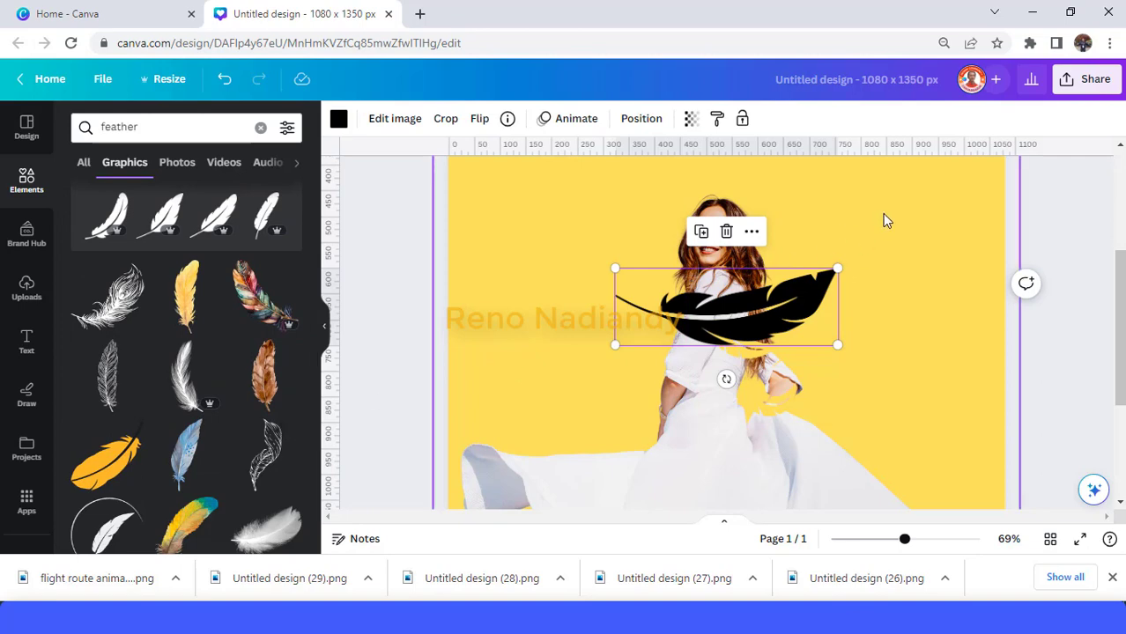
click(850, 273)
click(807, 306)
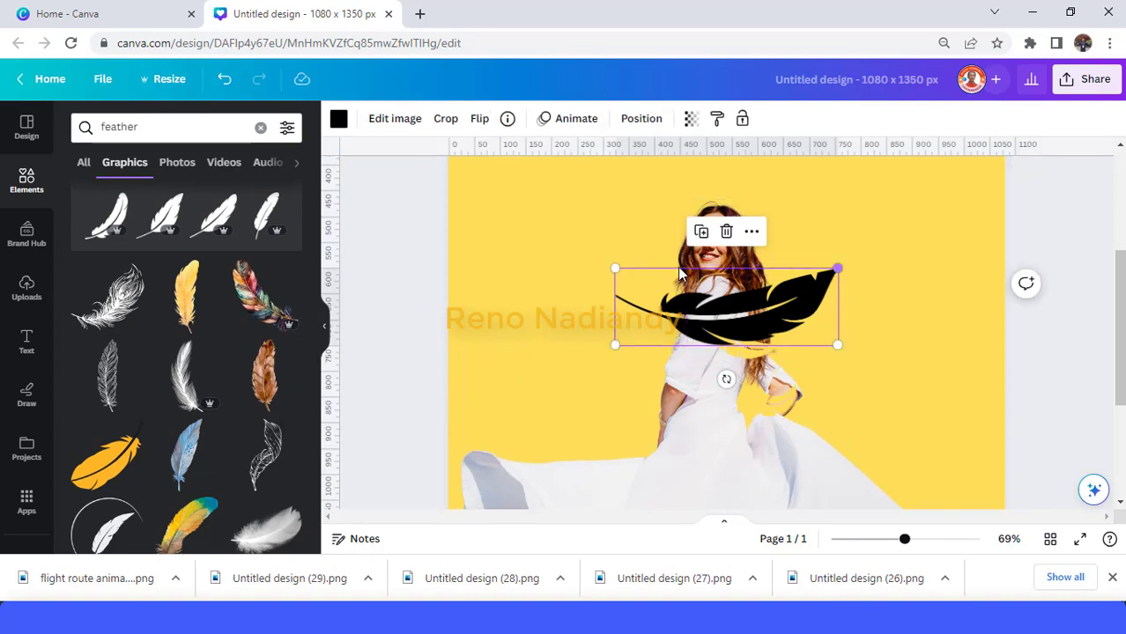
click(338, 120)
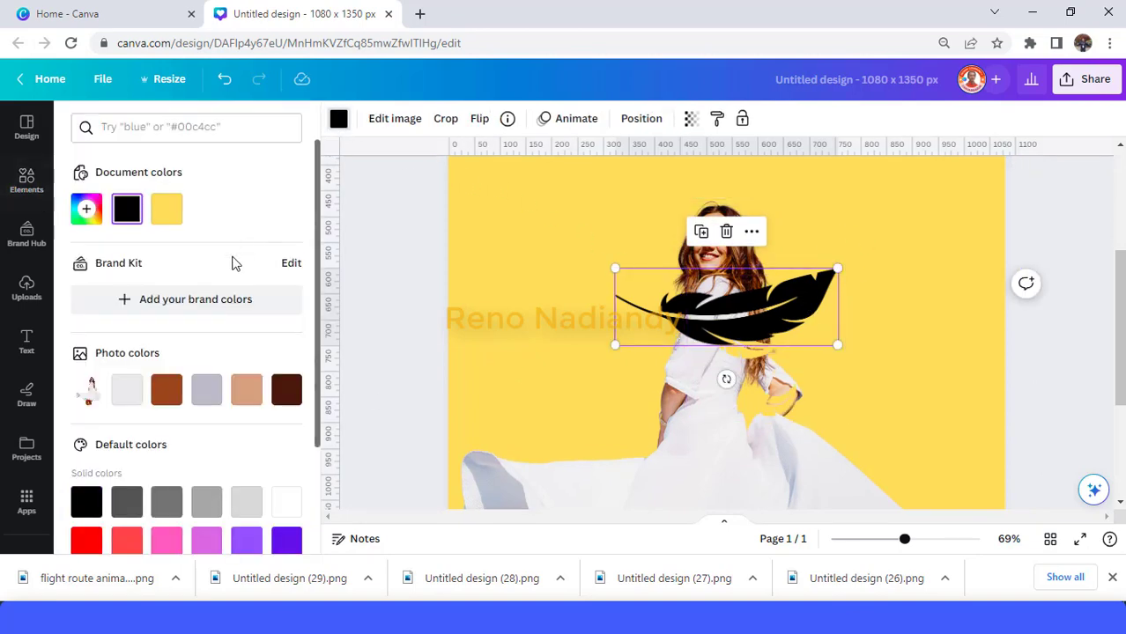
click(166, 209)
scroll(724, 315, down, 3)
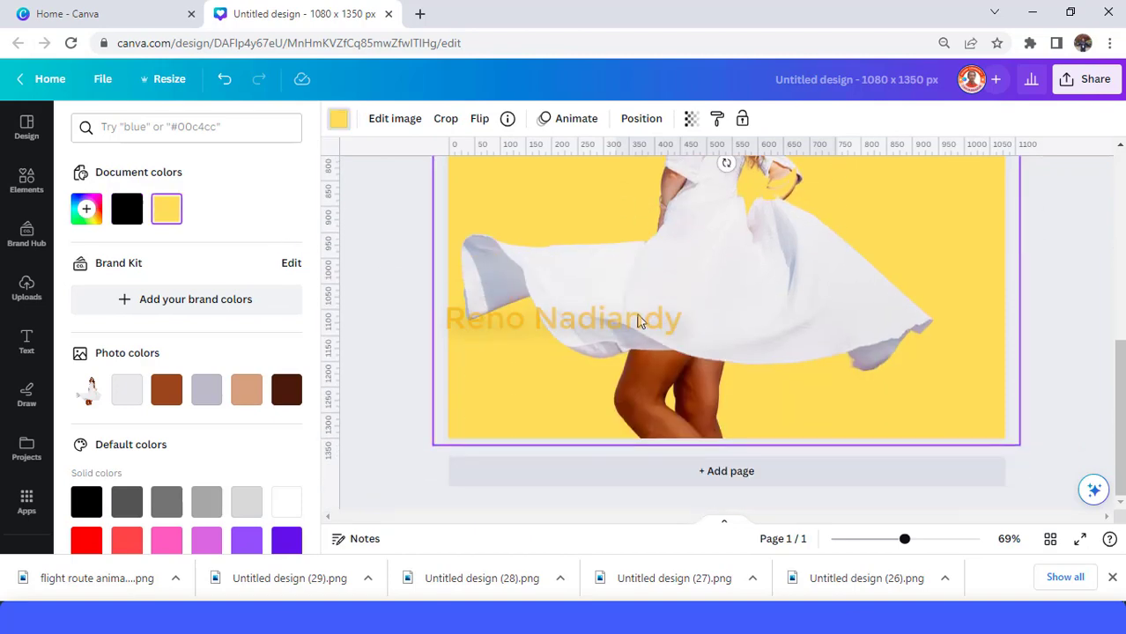
Rotate the single yellow feather to about 119° and position it over the woman's back and arm.
click(665, 394)
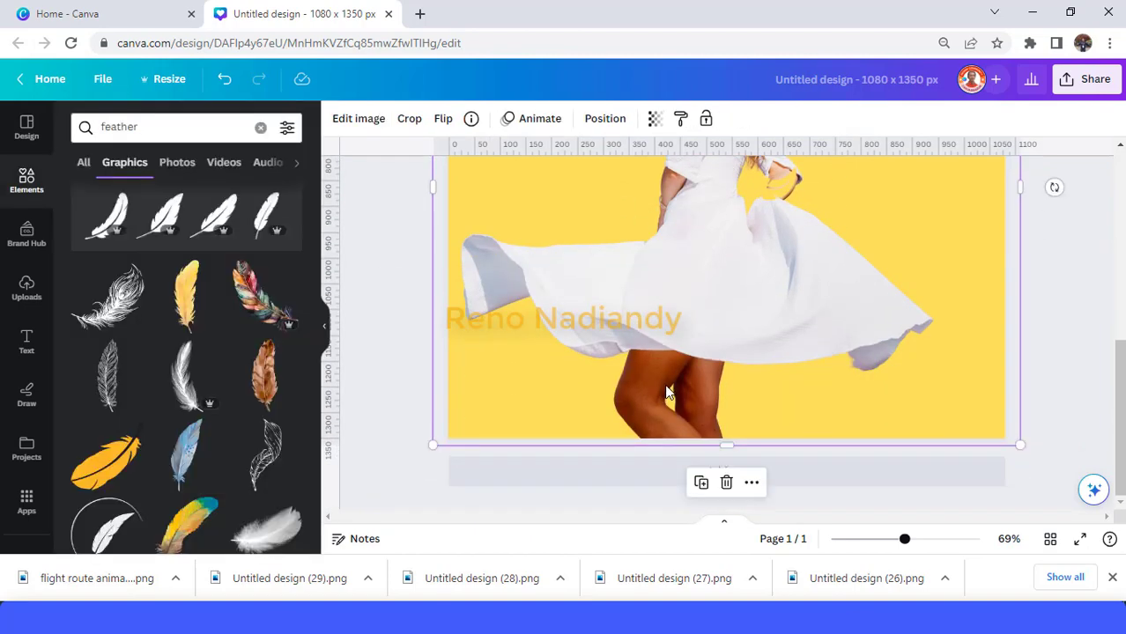
drag(665, 393, 670, 376)
scroll(787, 366, up, 5)
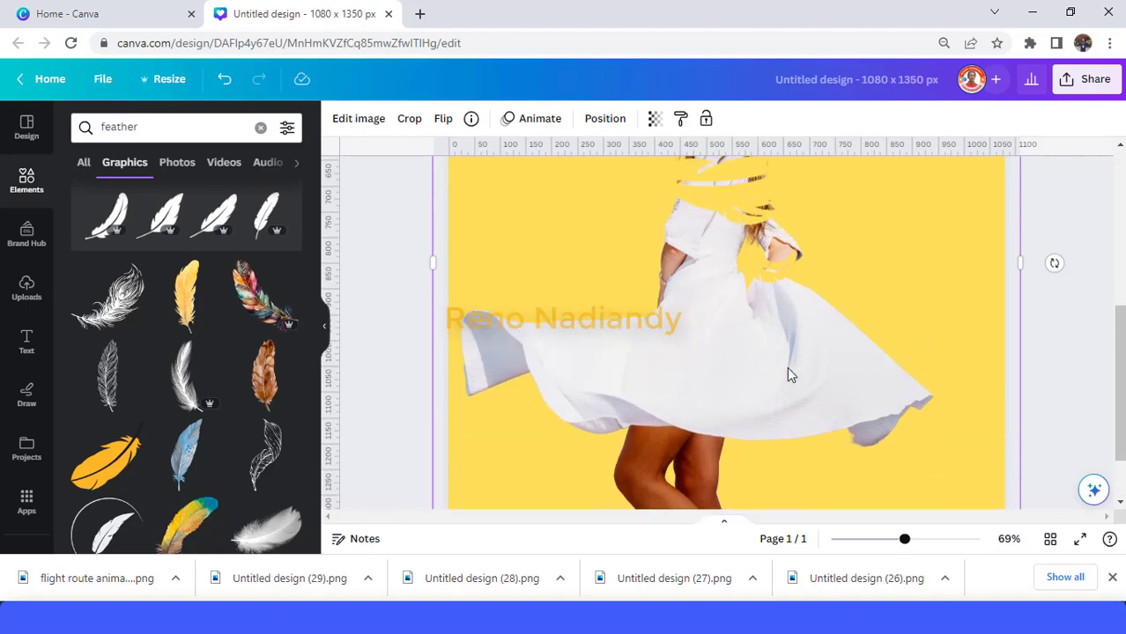
drag(762, 365, 844, 385)
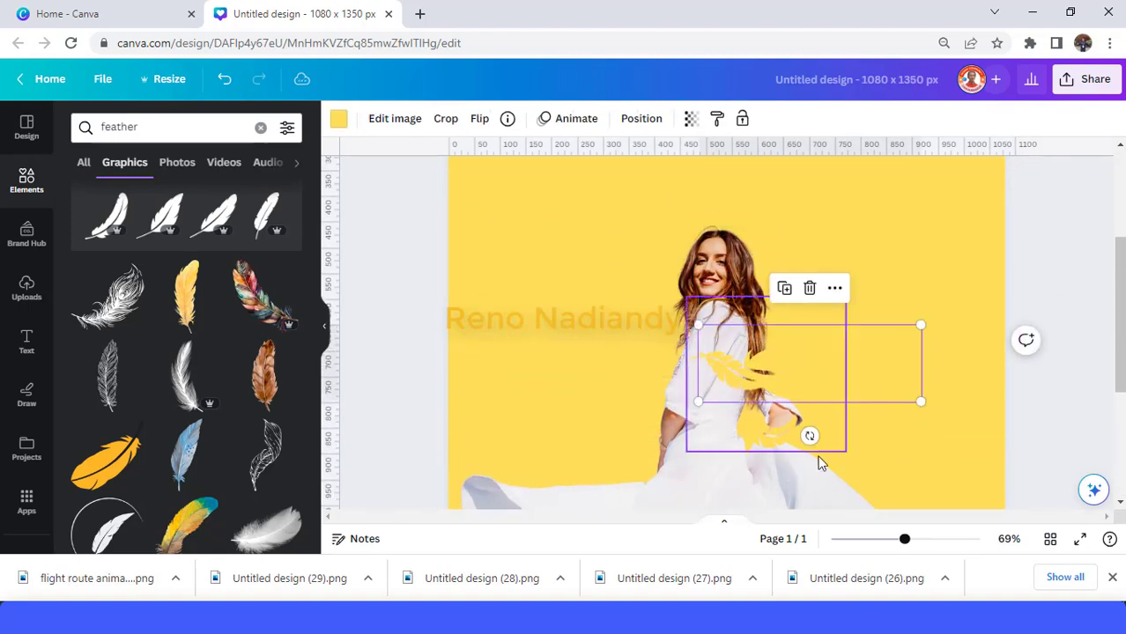
drag(810, 435, 780, 465)
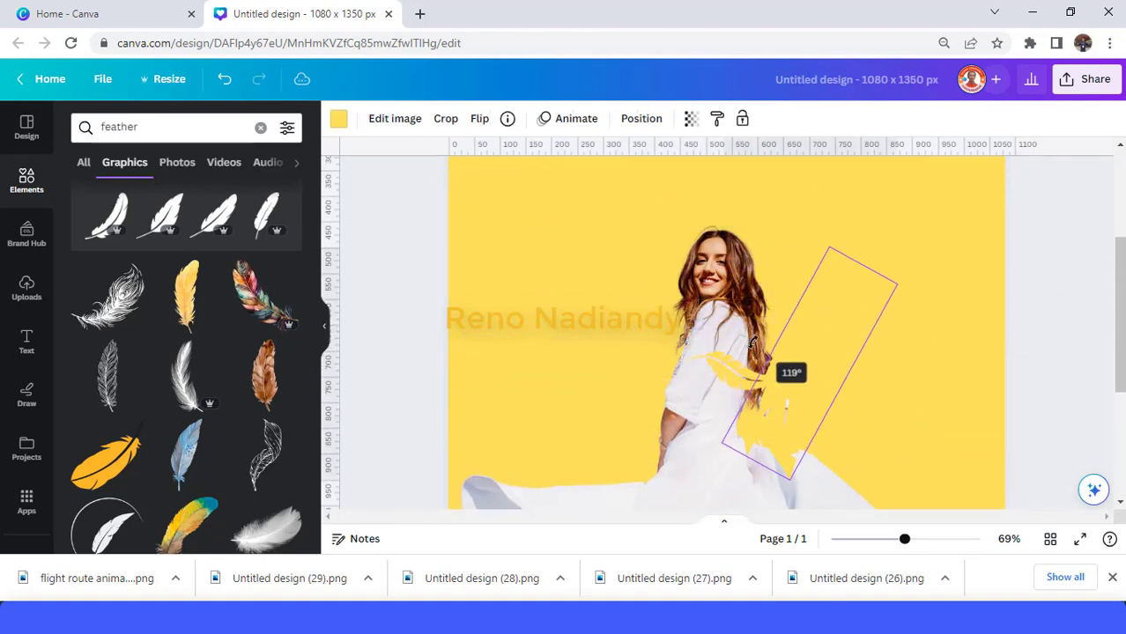
drag(860, 309, 811, 309)
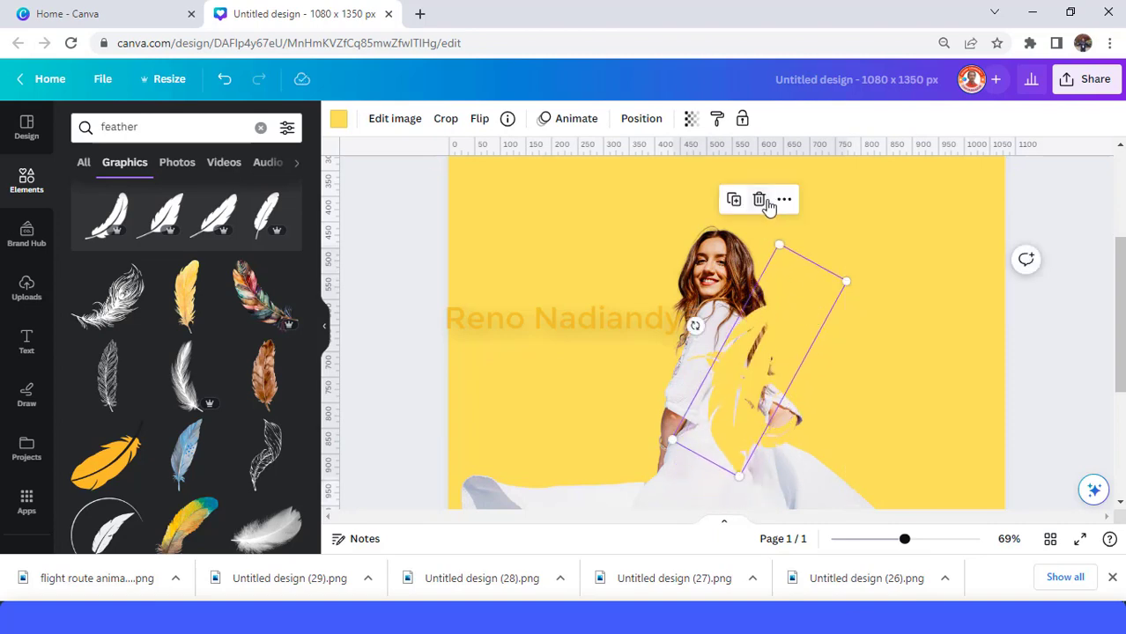
Duplicate the feather, move the copy down to the waist and rotate it nearly horizontal across the top of the skirt.
click(734, 201)
scroll(775, 278, down, 3)
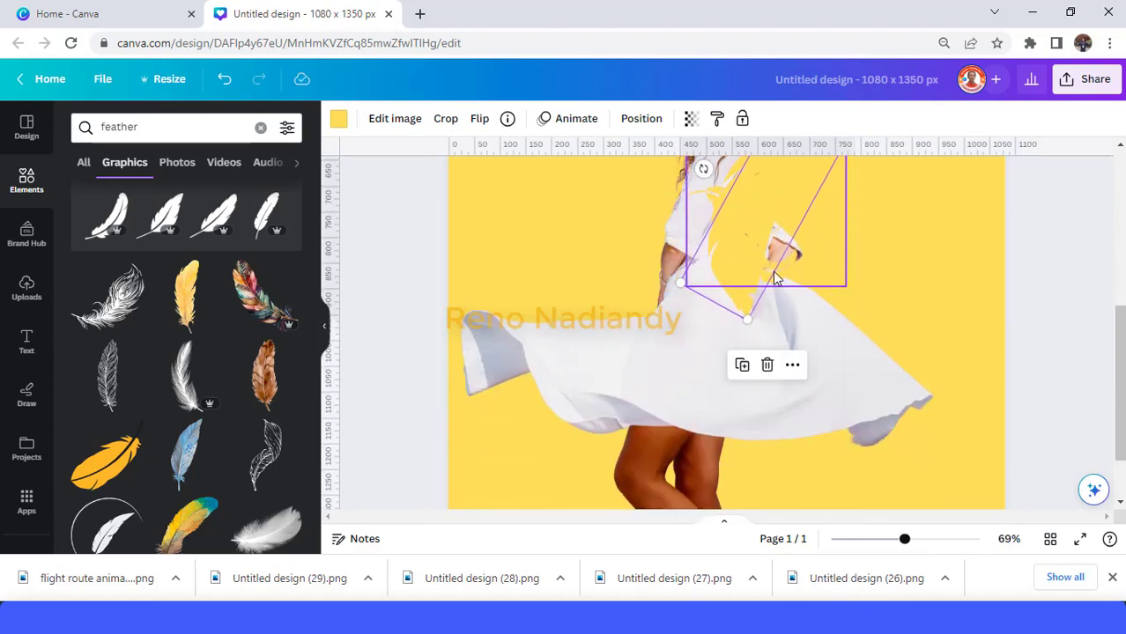
drag(776, 269, 822, 295)
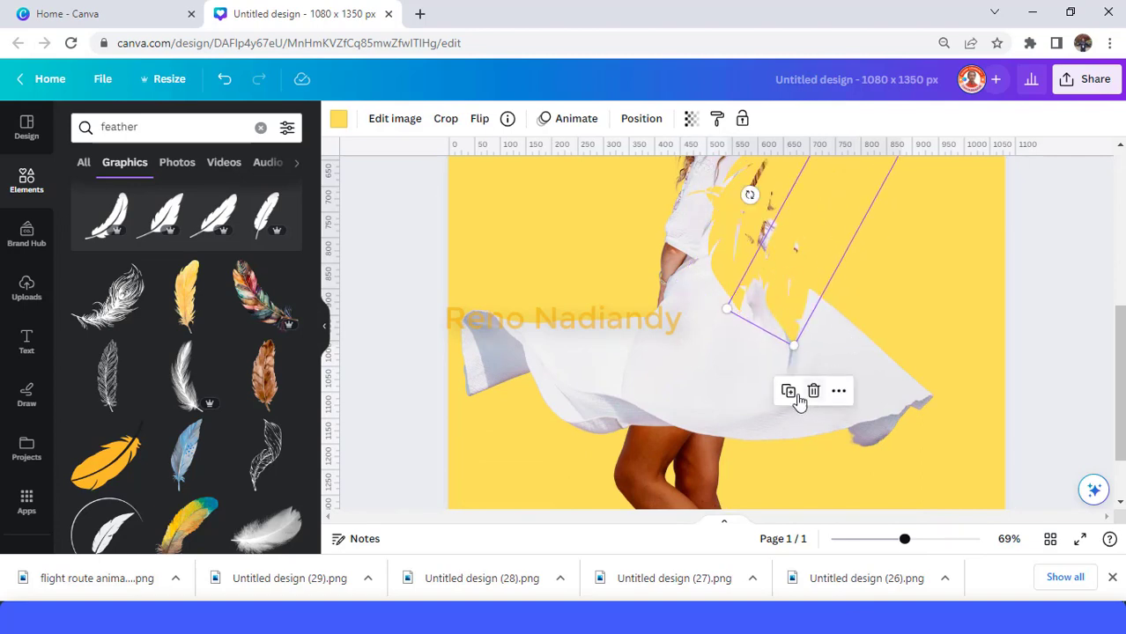
drag(748, 195, 799, 279)
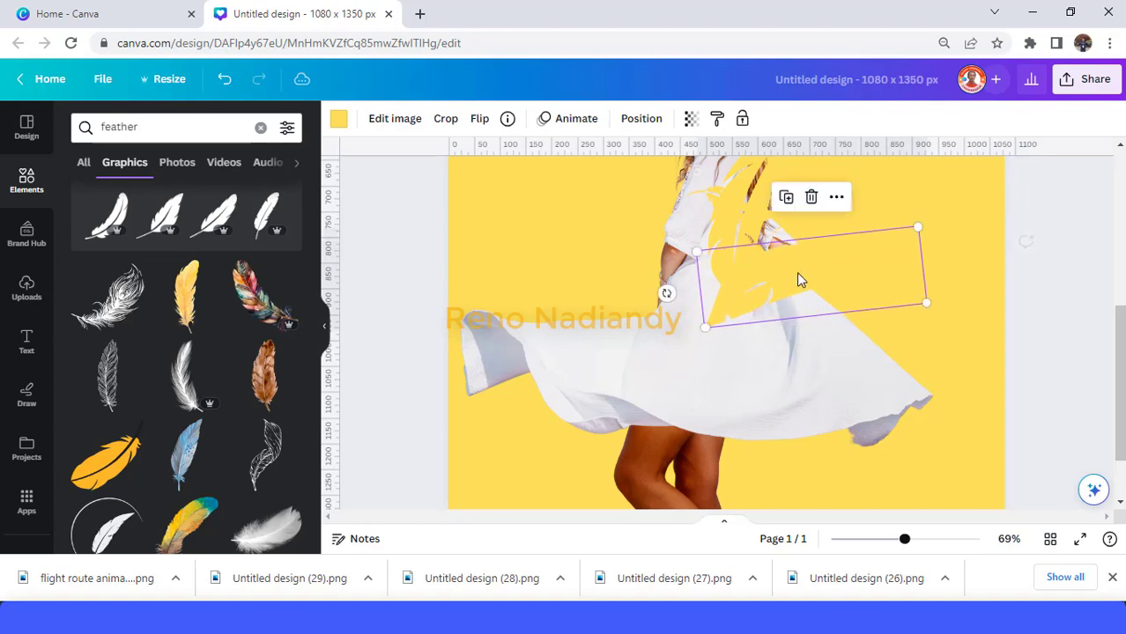
Make two more feather copies, shifting one along the skirt's upper edge and turning the other nearly upright across the skirt.
click(785, 203)
drag(836, 345, 811, 298)
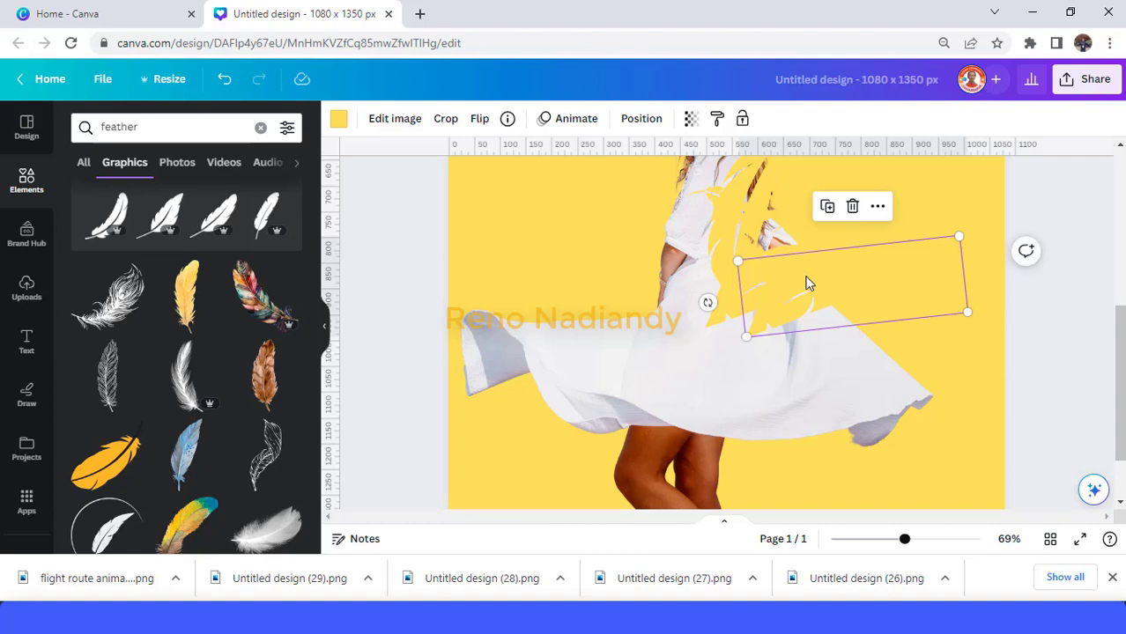
click(826, 206)
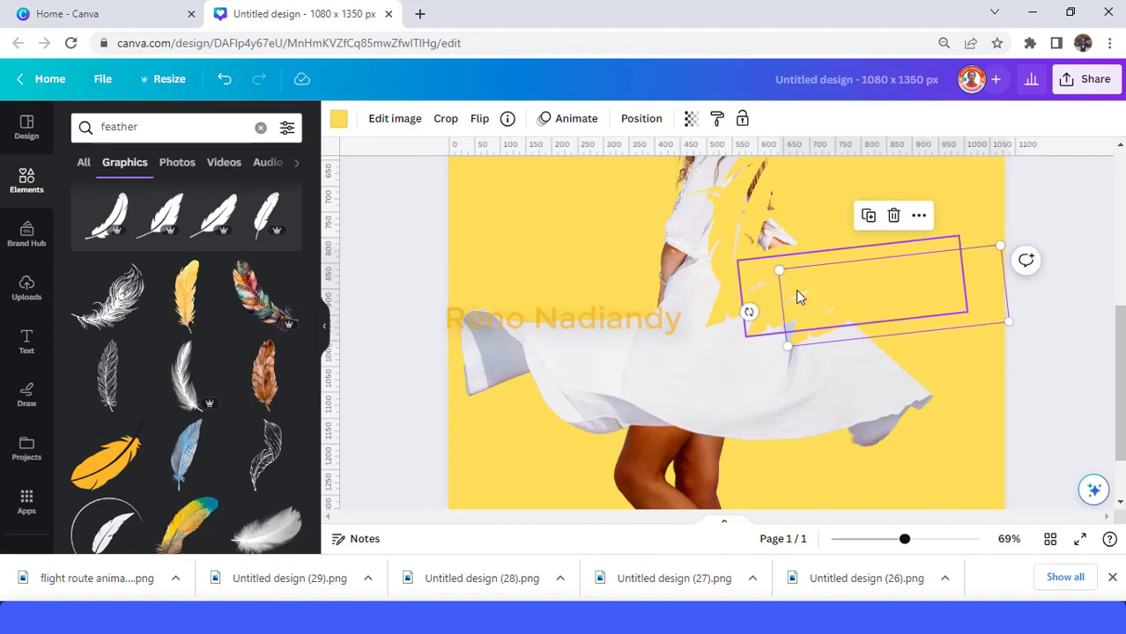
drag(748, 312, 858, 424)
drag(885, 310, 805, 348)
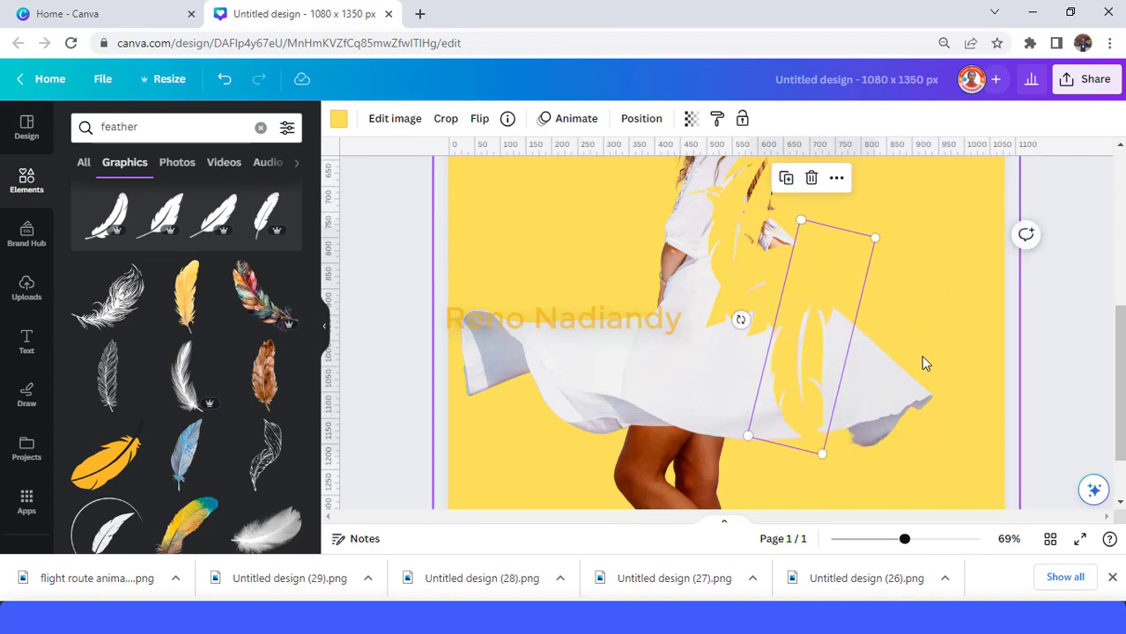
Add another feather copy to the skirt and tilt it along the lower hem towards the trailing tip.
click(797, 182)
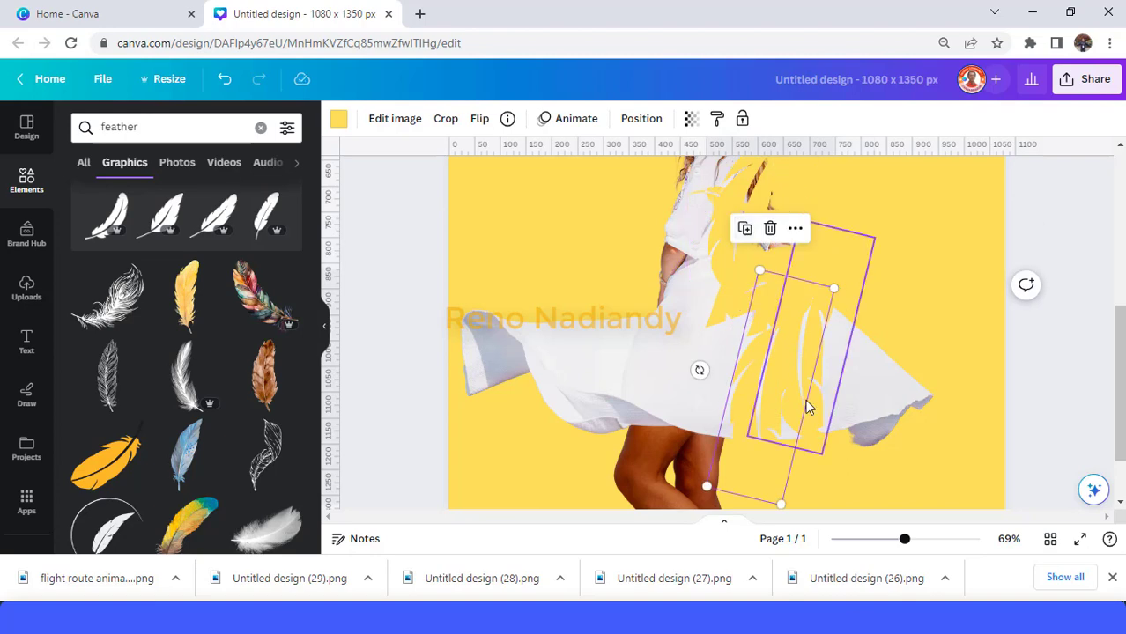
drag(756, 492, 762, 448)
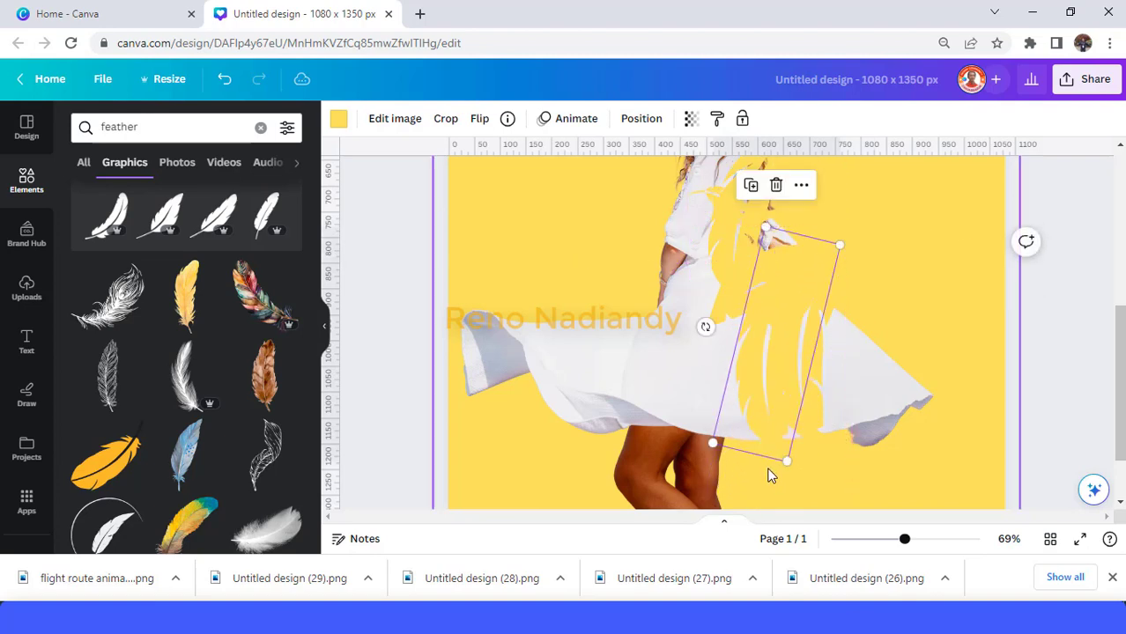
drag(722, 366, 810, 265)
drag(822, 383, 849, 402)
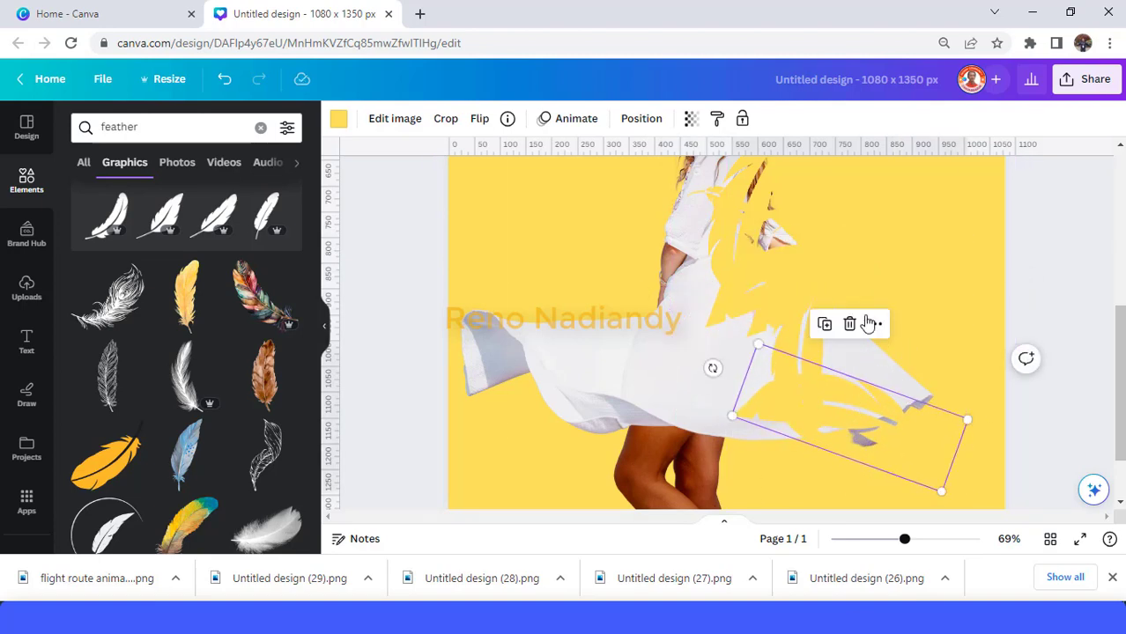
Place a copy of the yellow feather group over the rear of the skirt and rotate it diagonally.
scroll(872, 320, up, 2)
drag(692, 273, 723, 415)
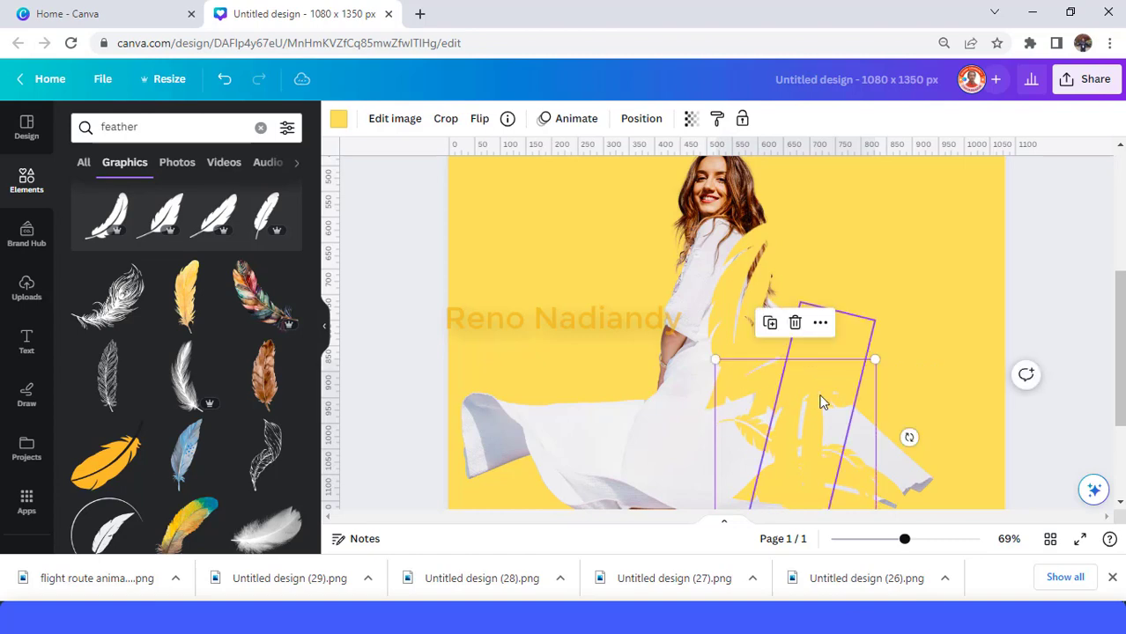
drag(908, 438, 825, 405)
scroll(825, 404, down, 3)
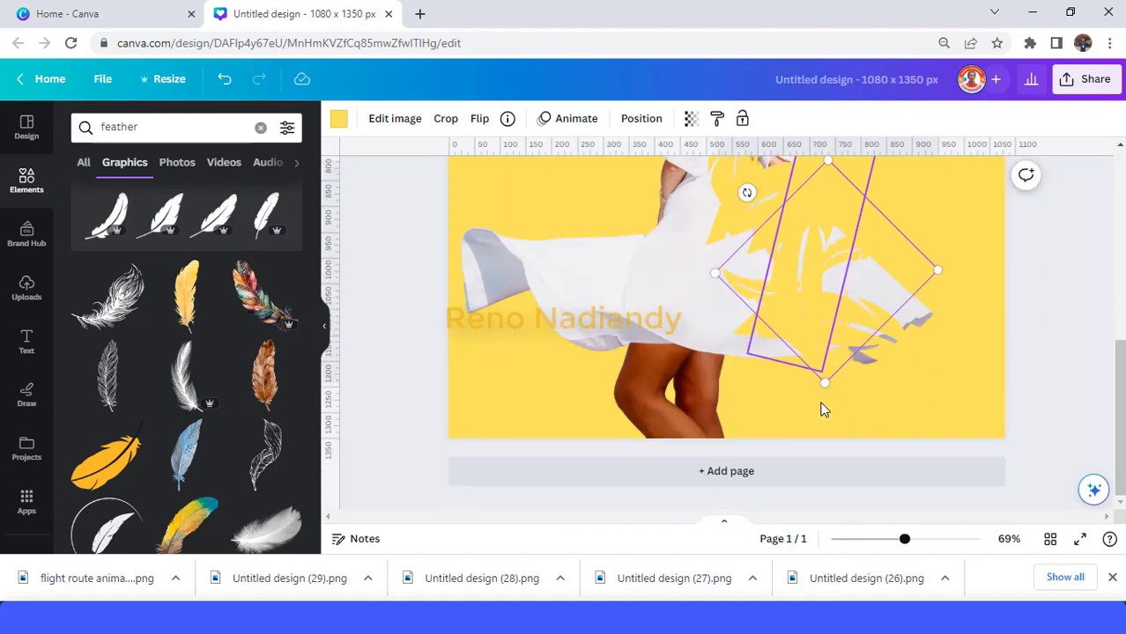
Place another copy of the diagonal feather group over the woman's torso and arm.
scroll(814, 398, up, 2)
scroll(814, 404, up, 3)
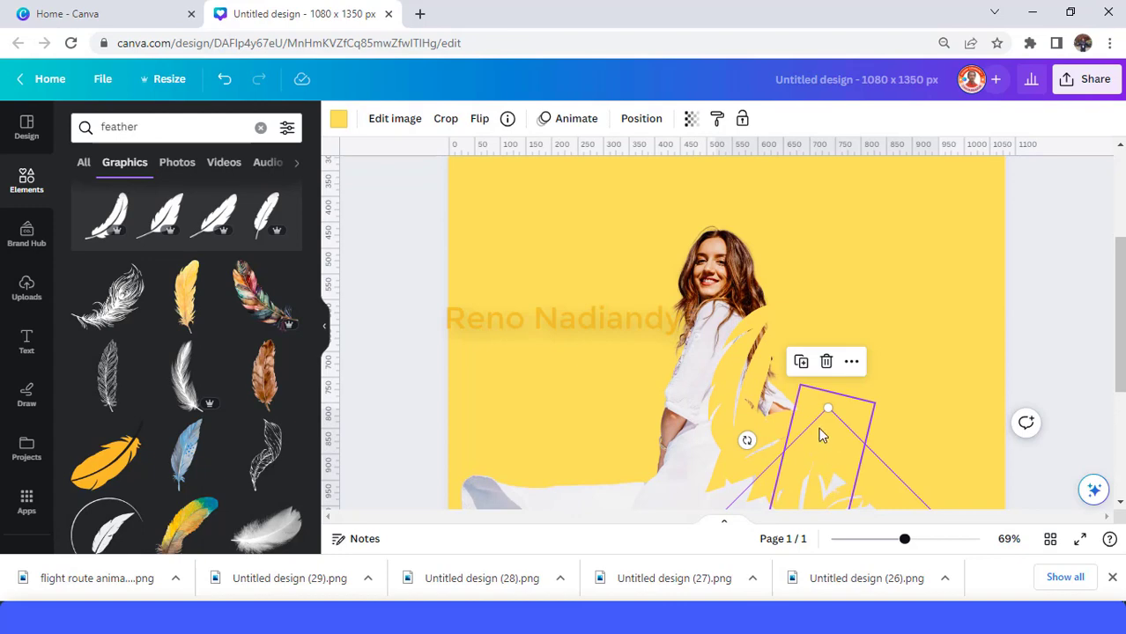
scroll(819, 434, down, 2)
drag(807, 452, 782, 287)
scroll(877, 351, down, 4)
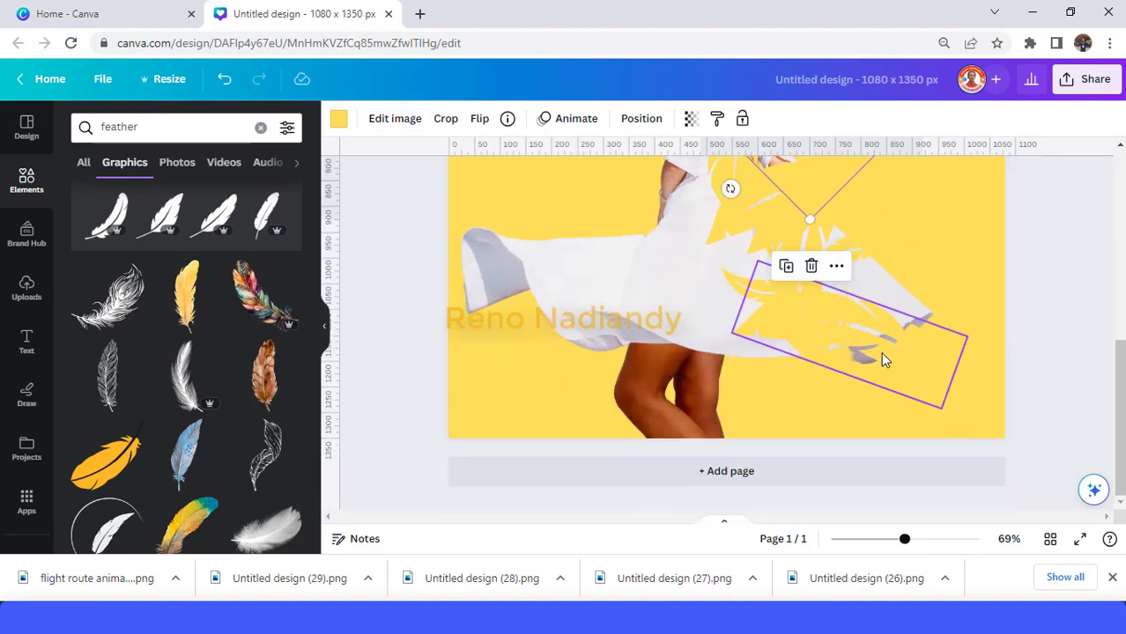
scroll(855, 344, up, 2)
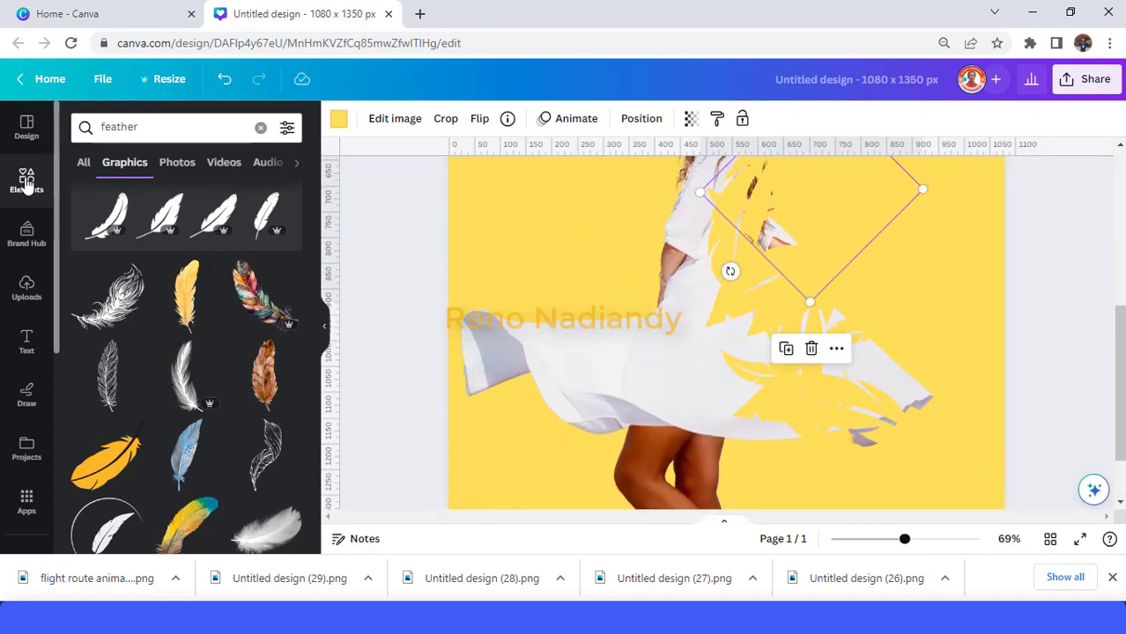
Add a circle shape to the page and recolour it with the background's yellow.
click(26, 183)
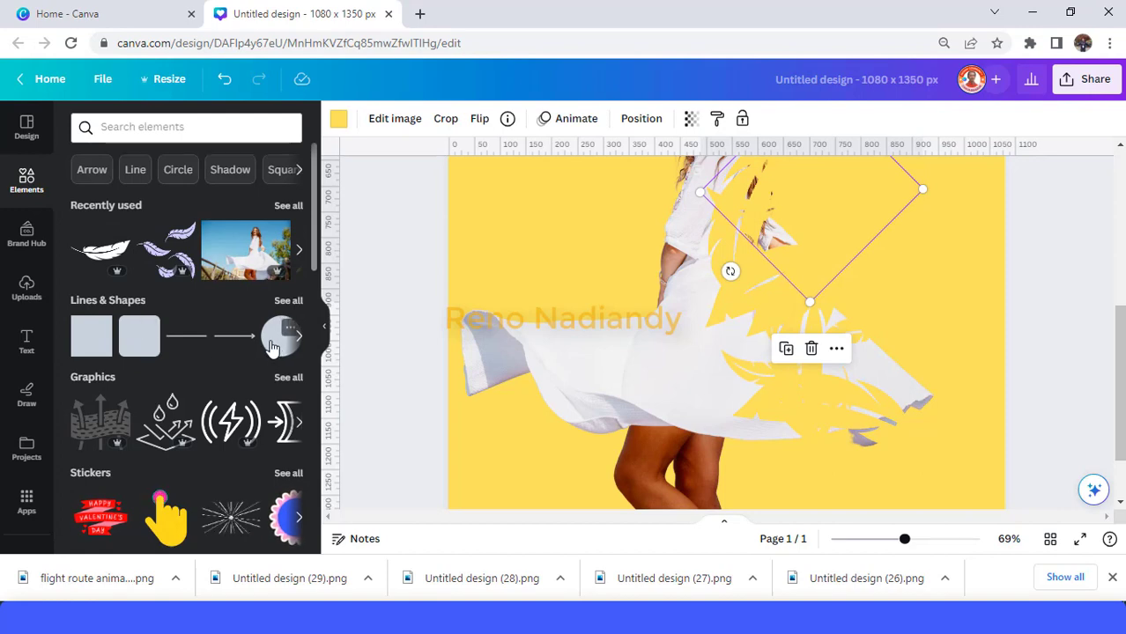
click(273, 347)
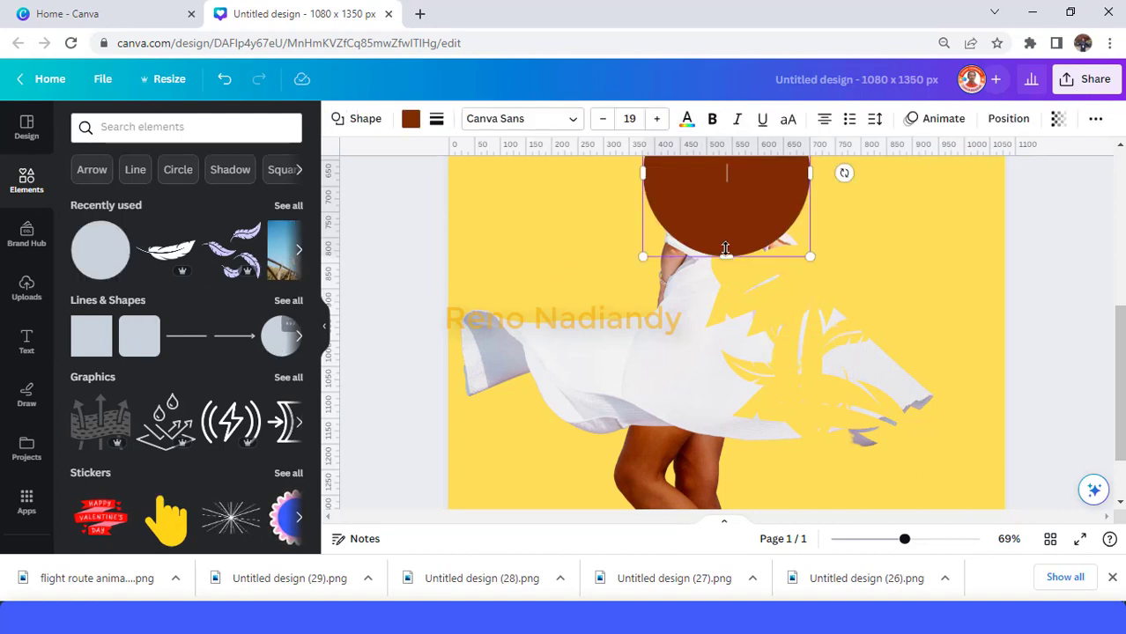
click(408, 121)
click(207, 208)
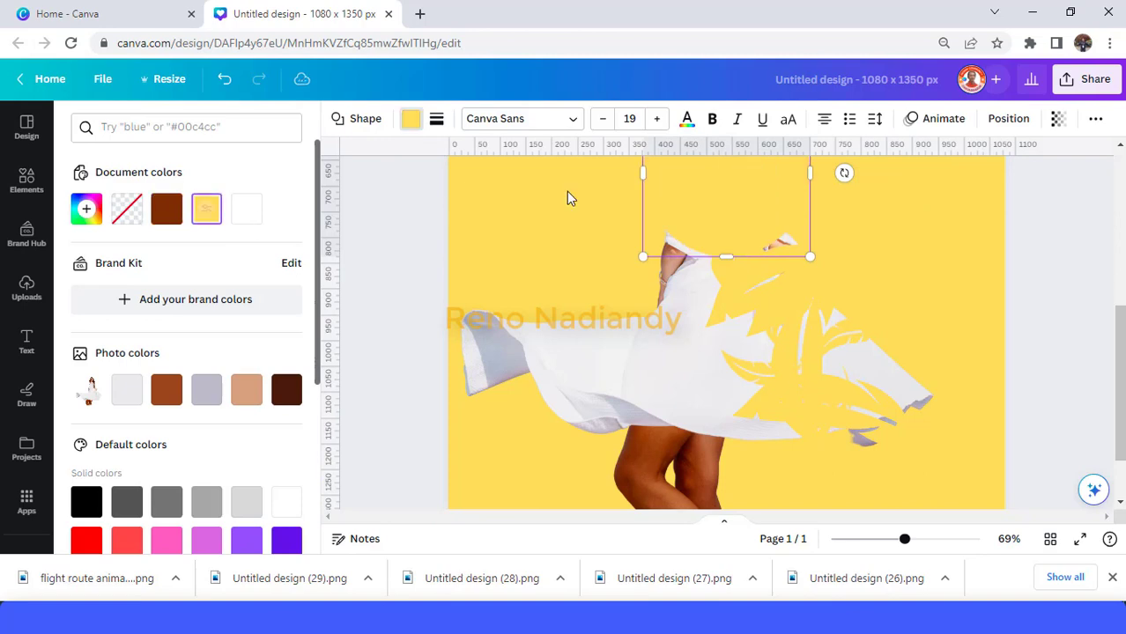
Position the yellow circle beside the torso so it covers the leftover arm and dress fragments.
drag(731, 196, 820, 257)
scroll(832, 264, up, 2)
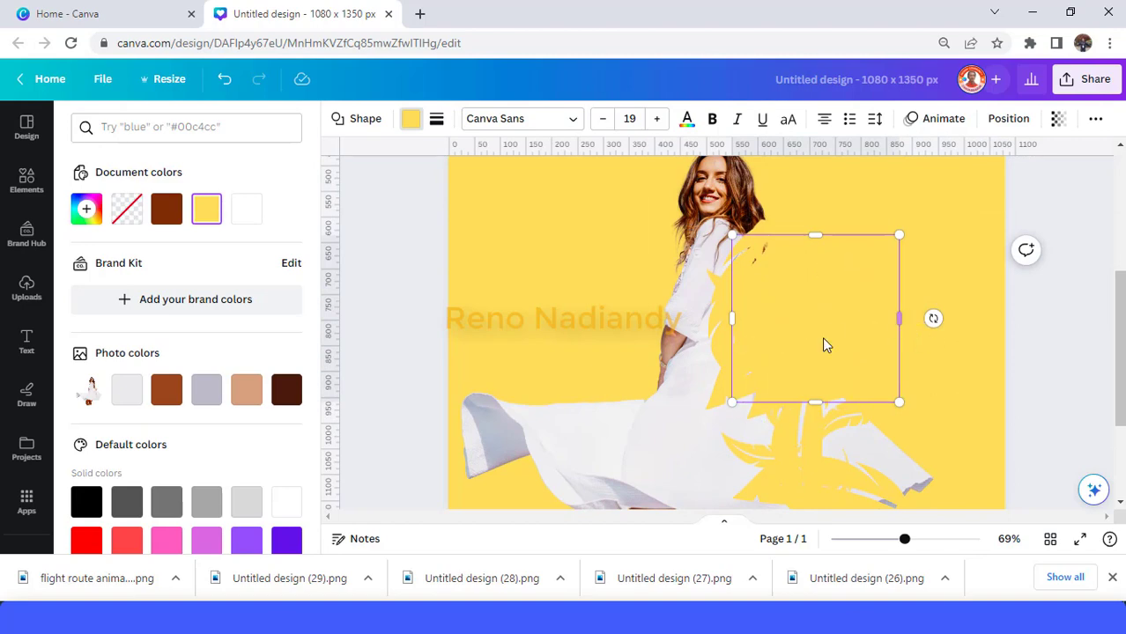
drag(824, 345, 818, 327)
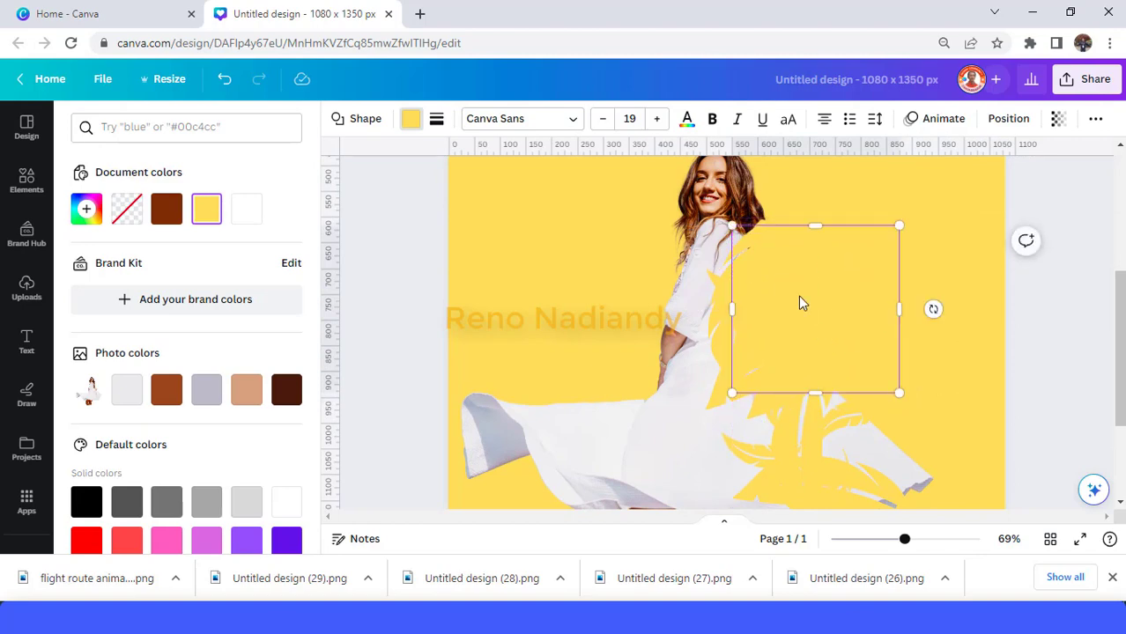
click(960, 283)
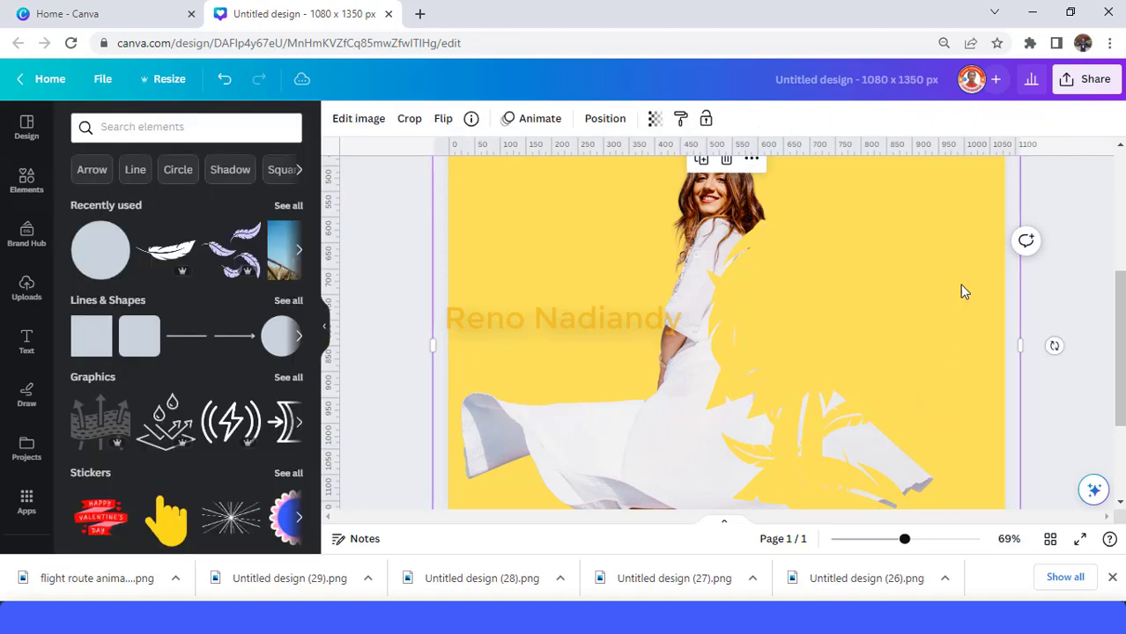
Duplicate the yellow circle twice and place the copies over the remaining fragments of the skirt's trailing side.
click(811, 322)
click(790, 188)
drag(829, 291, 842, 355)
scroll(845, 354, down, 2)
scroll(849, 345, up, 1)
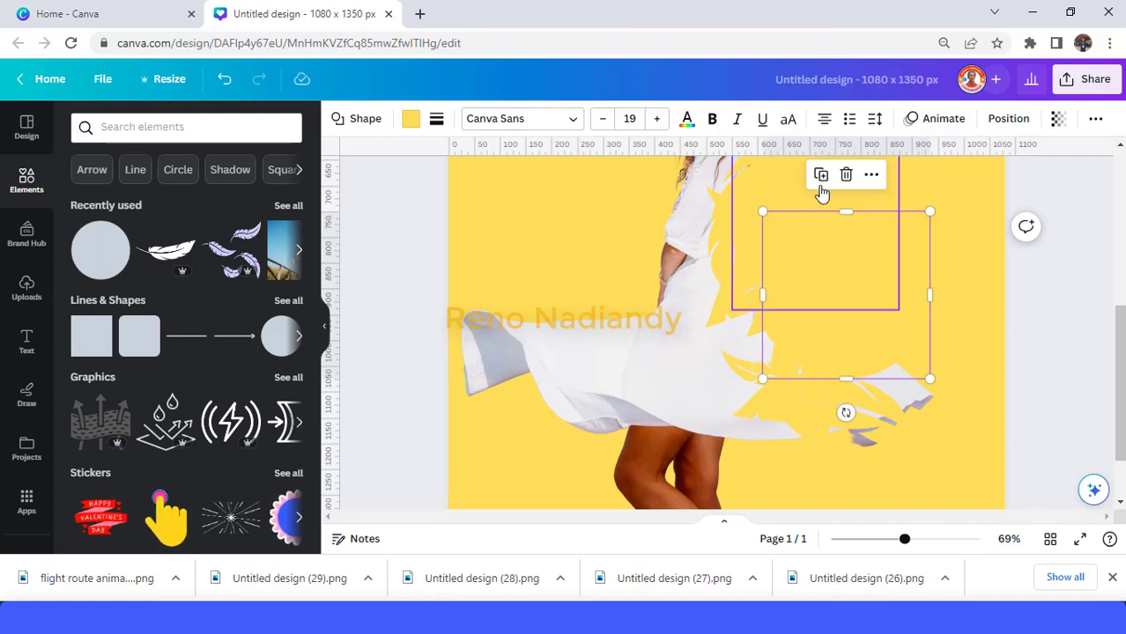
click(821, 176)
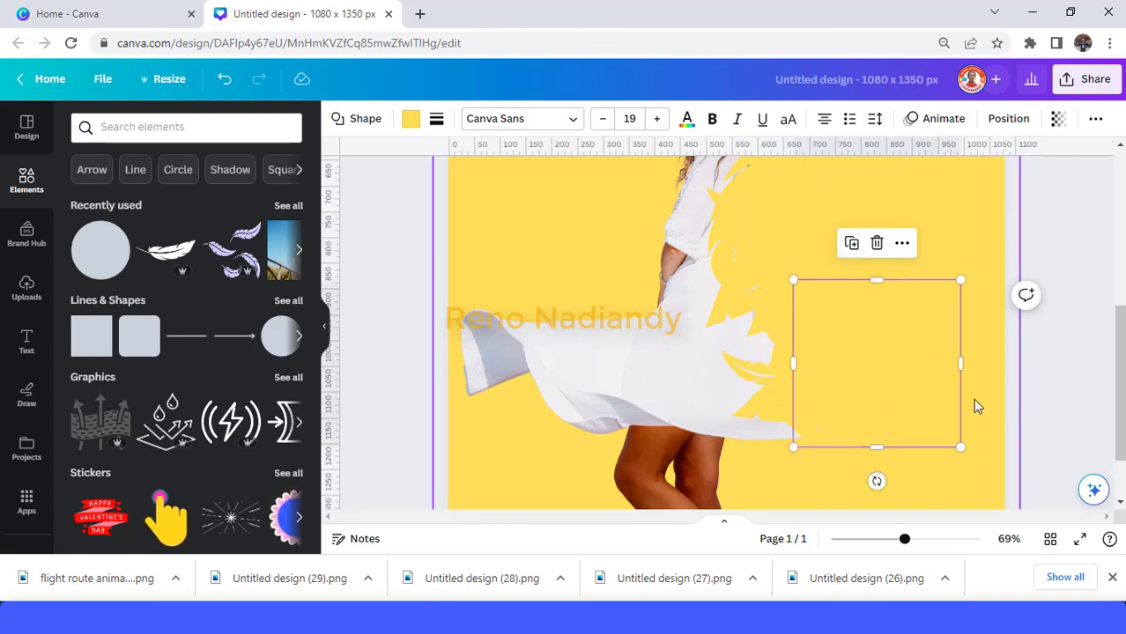
drag(879, 374, 878, 386)
Download the design as a PNG at 1,080 x 1,350 px.
click(877, 541)
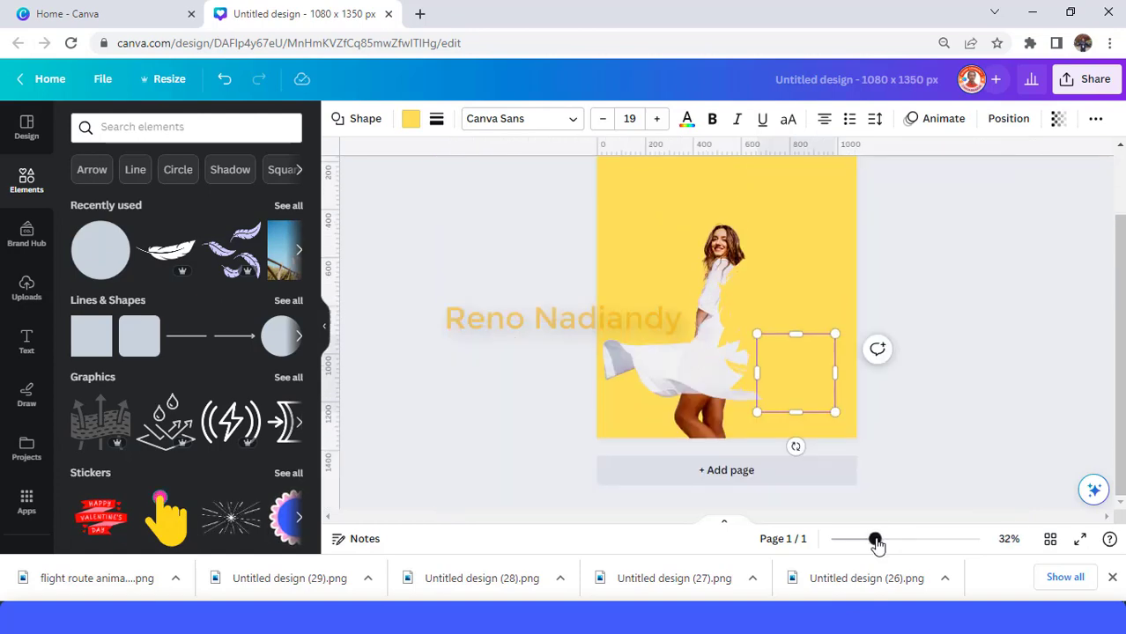
click(1093, 84)
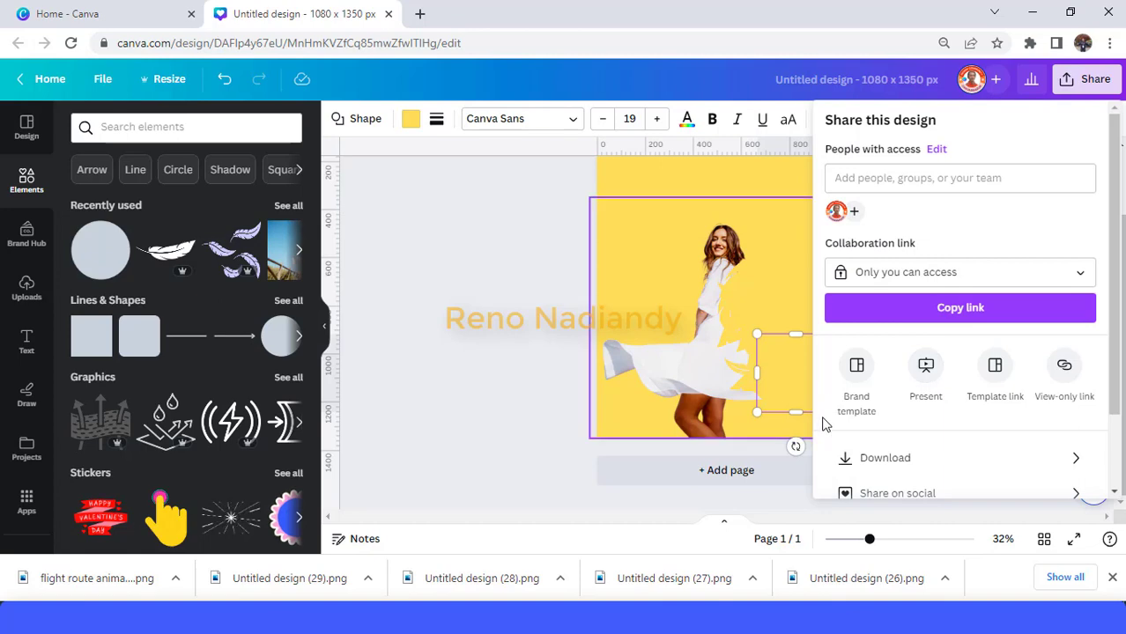
click(905, 469)
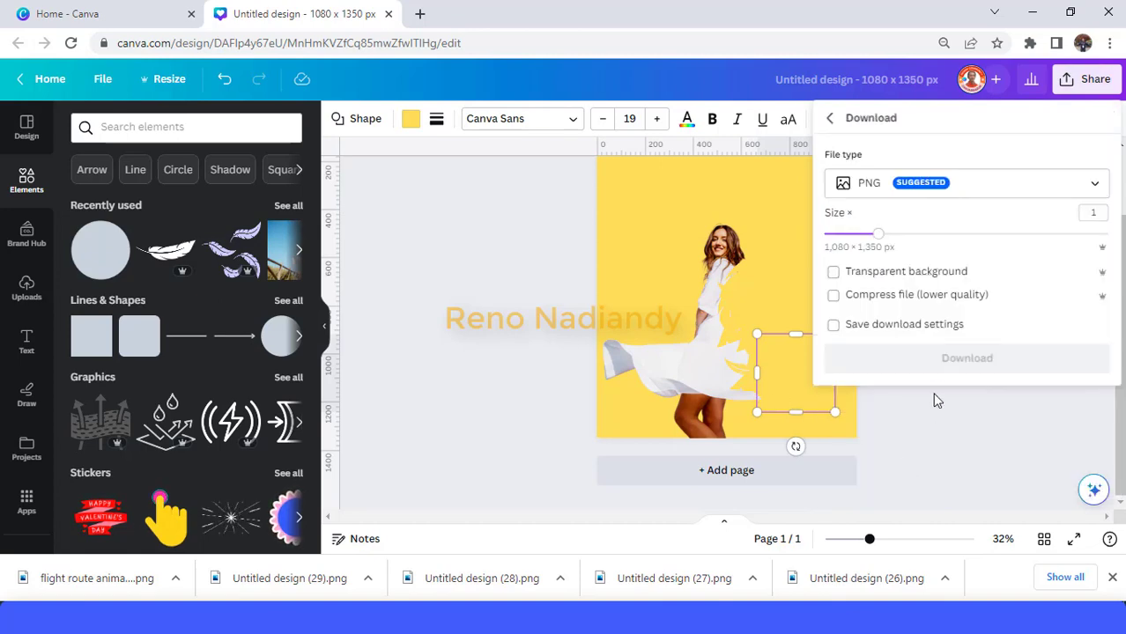
click(966, 361)
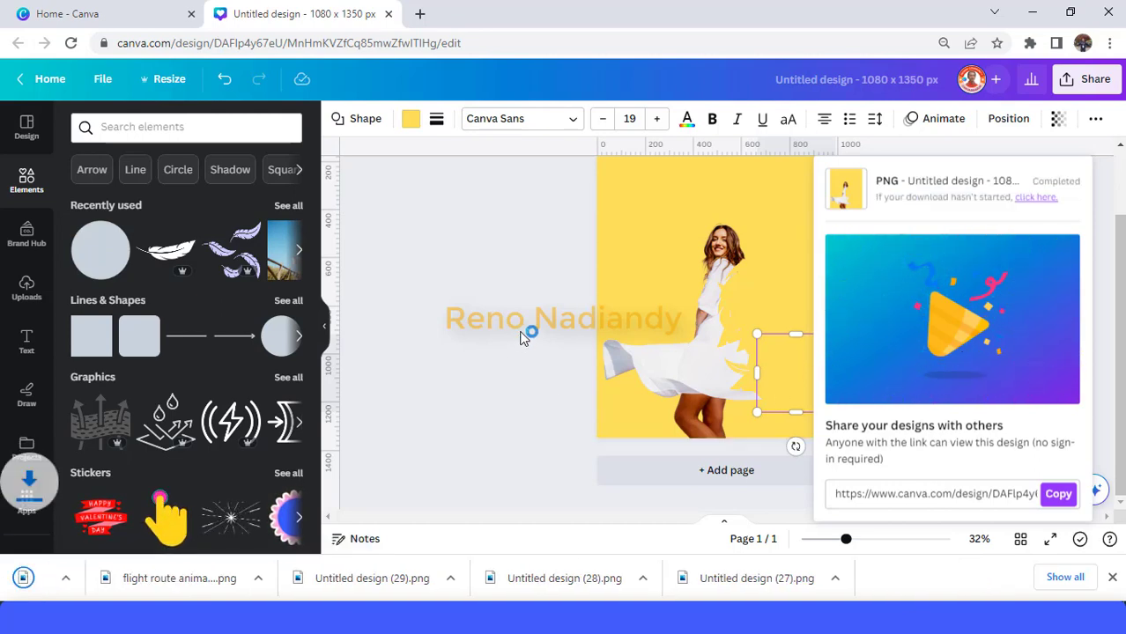
Add a second page to the design and set its background to black.
click(693, 476)
click(687, 480)
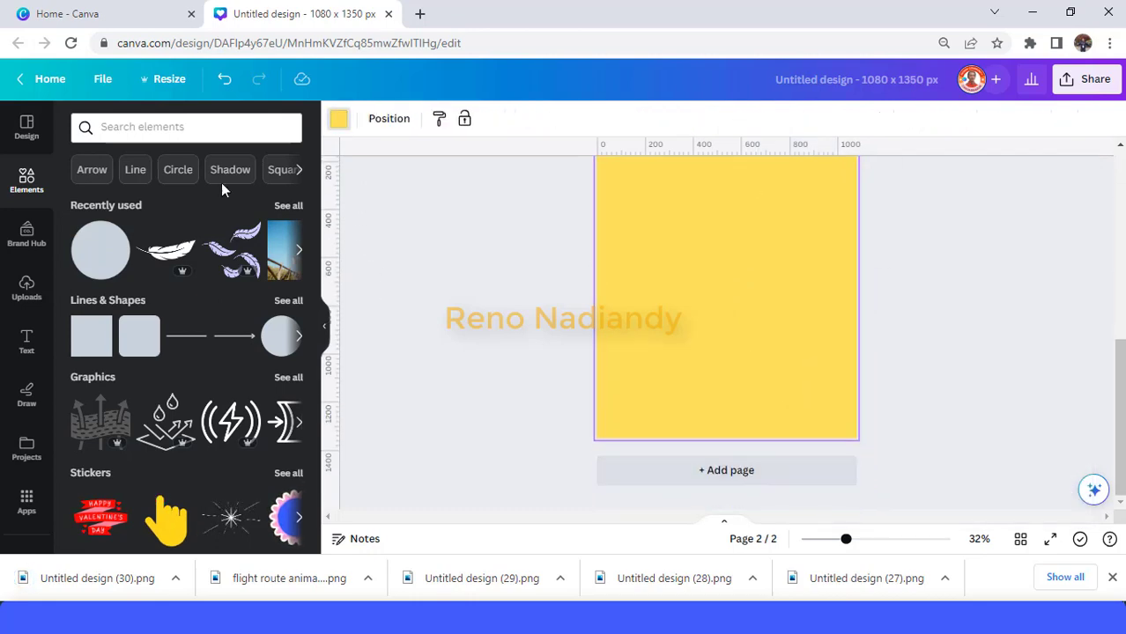
click(85, 504)
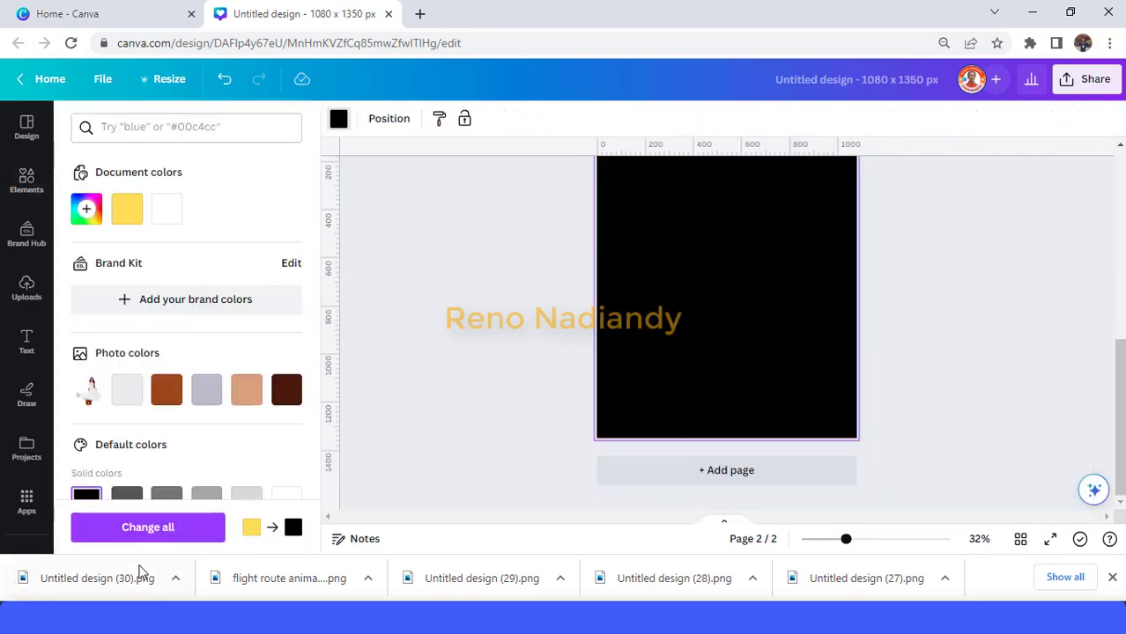
Place the exported Untitled design (30).png on the black page and remove its yellow background.
drag(89, 583, 749, 271)
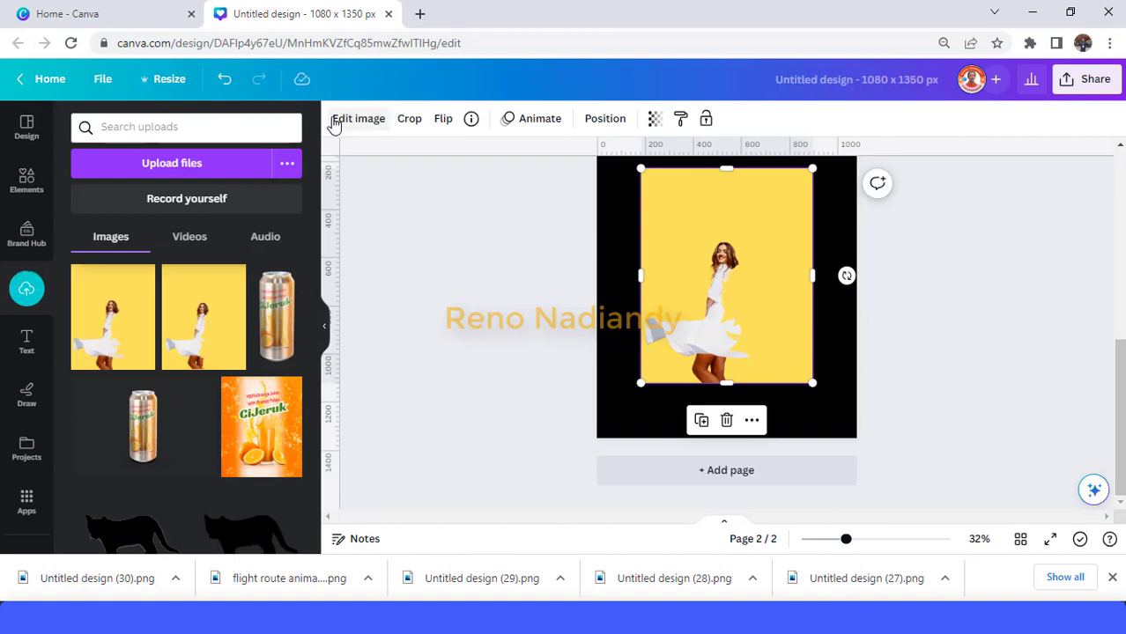
click(358, 118)
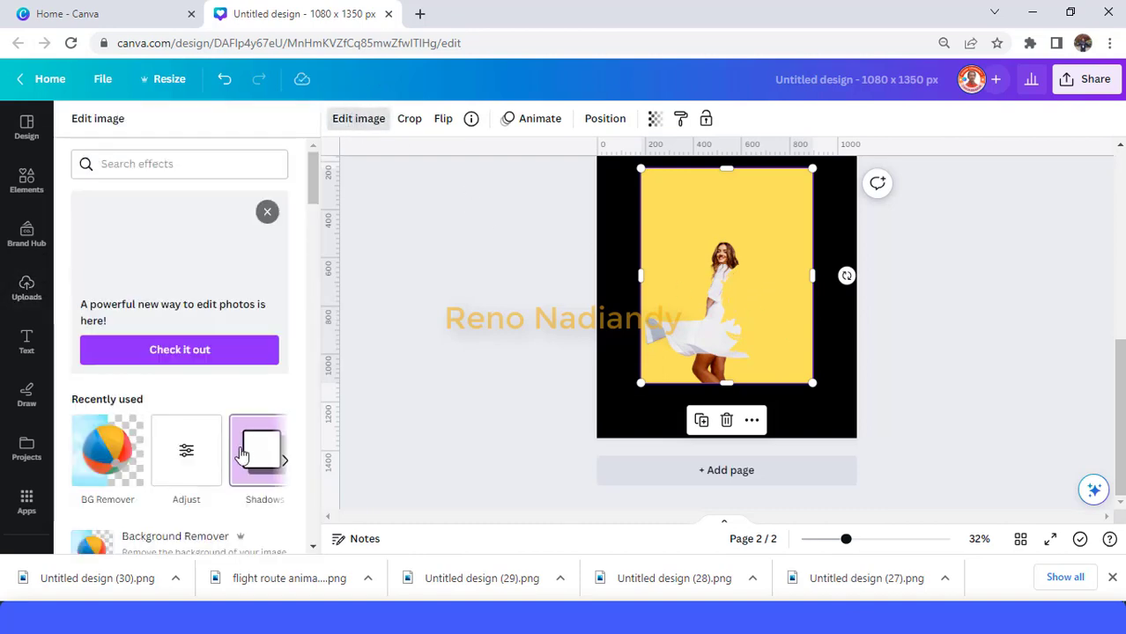
click(108, 462)
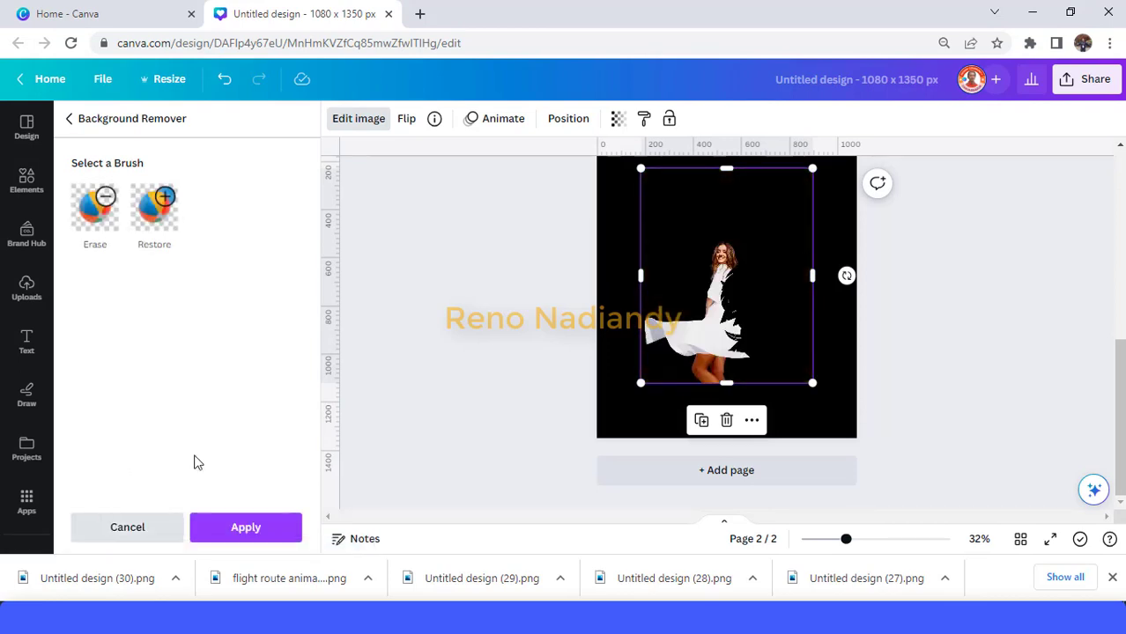
click(246, 529)
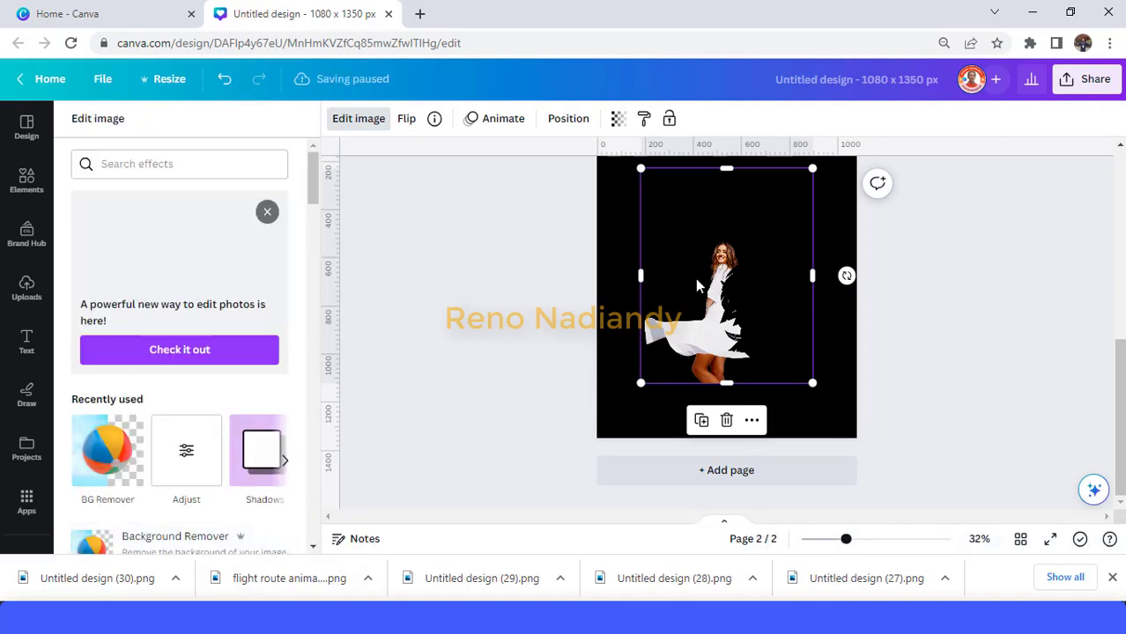
drag(713, 298, 693, 311)
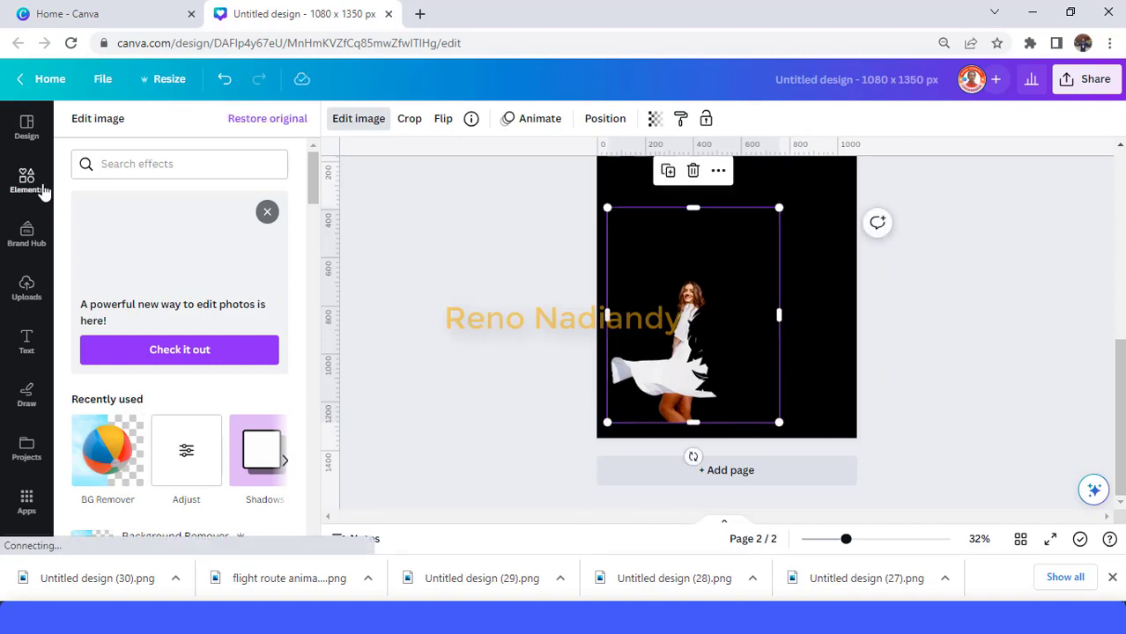
Search the elements library for "grass" and show all of the matching photos.
click(43, 186)
click(145, 126)
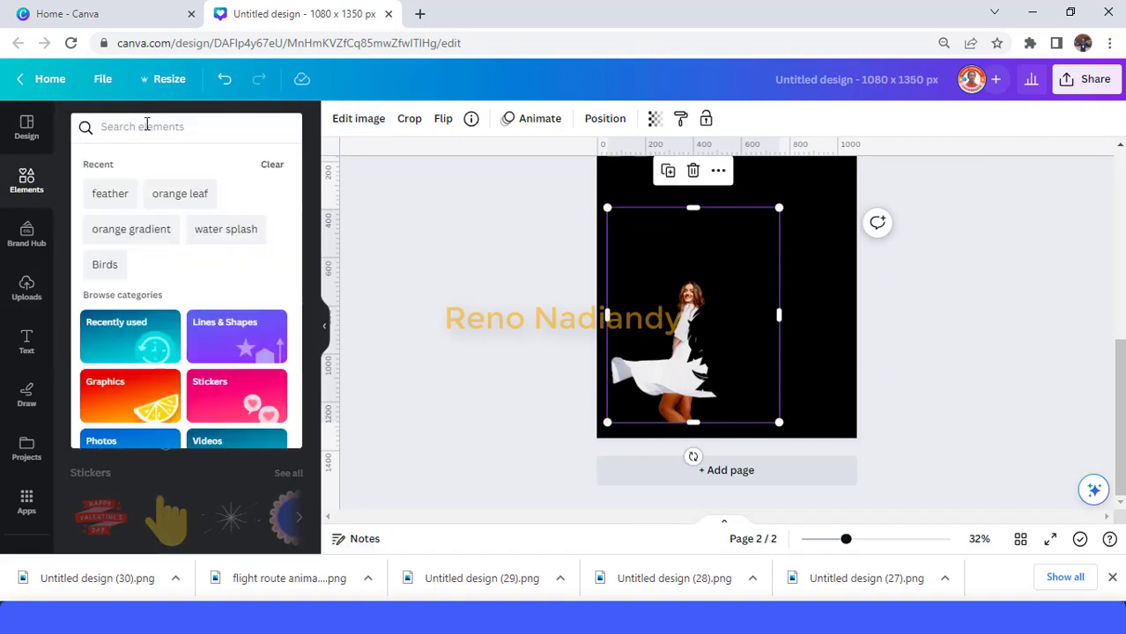
text(grass)
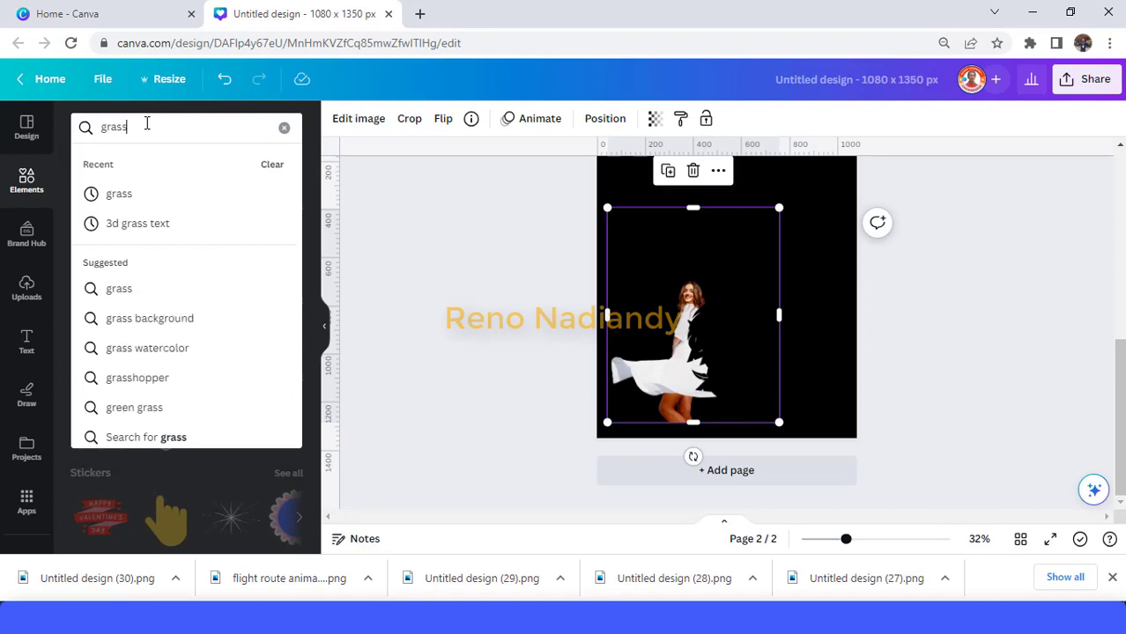
key(Return)
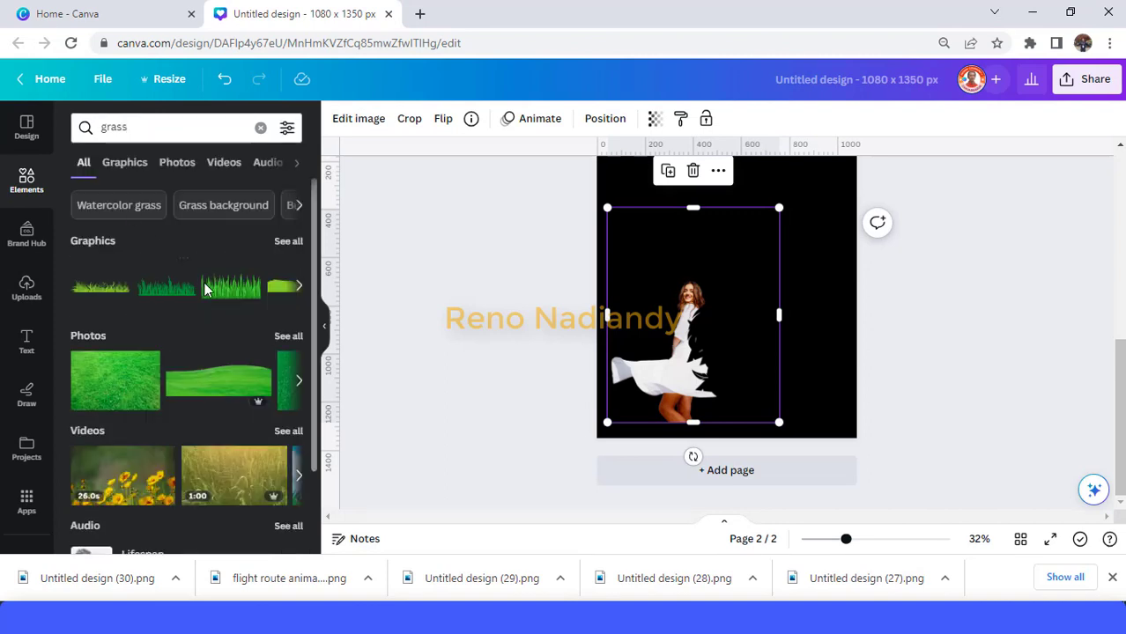
click(287, 337)
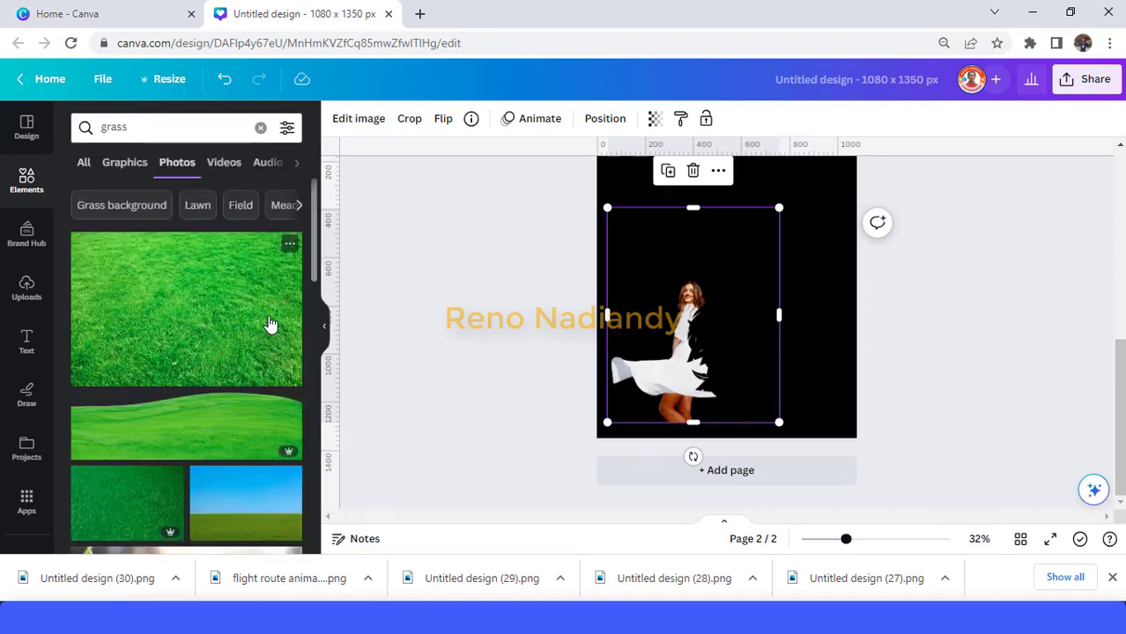
Add the cutout photo of a wide strip of green grass and fit it along the page's lower edge at full page width.
scroll(239, 352, down, 5)
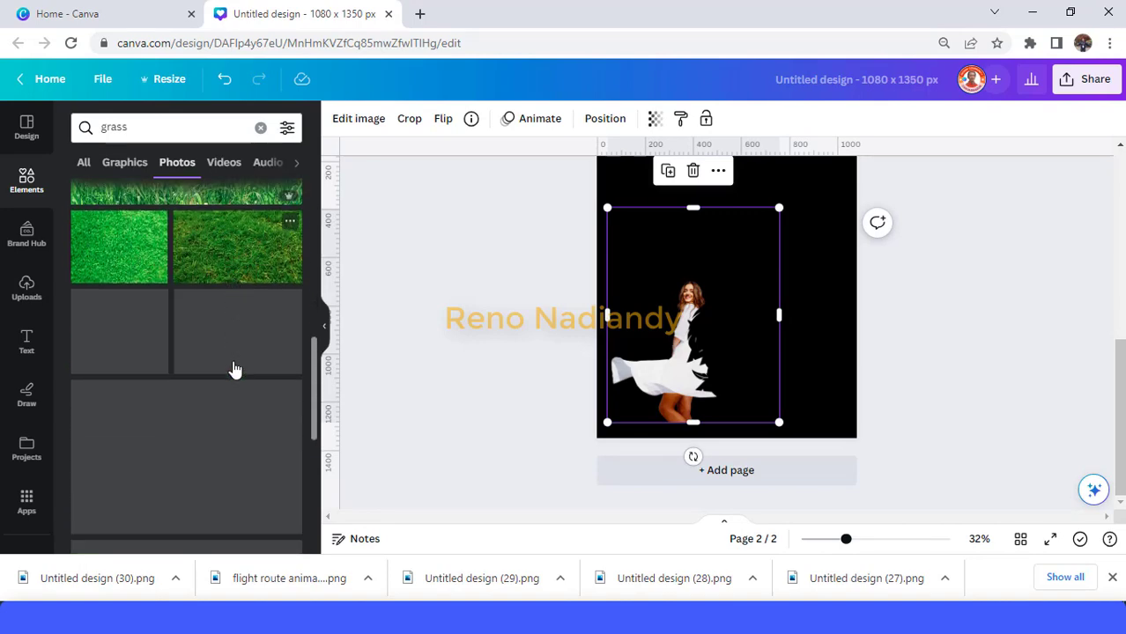
scroll(236, 370, up, 3)
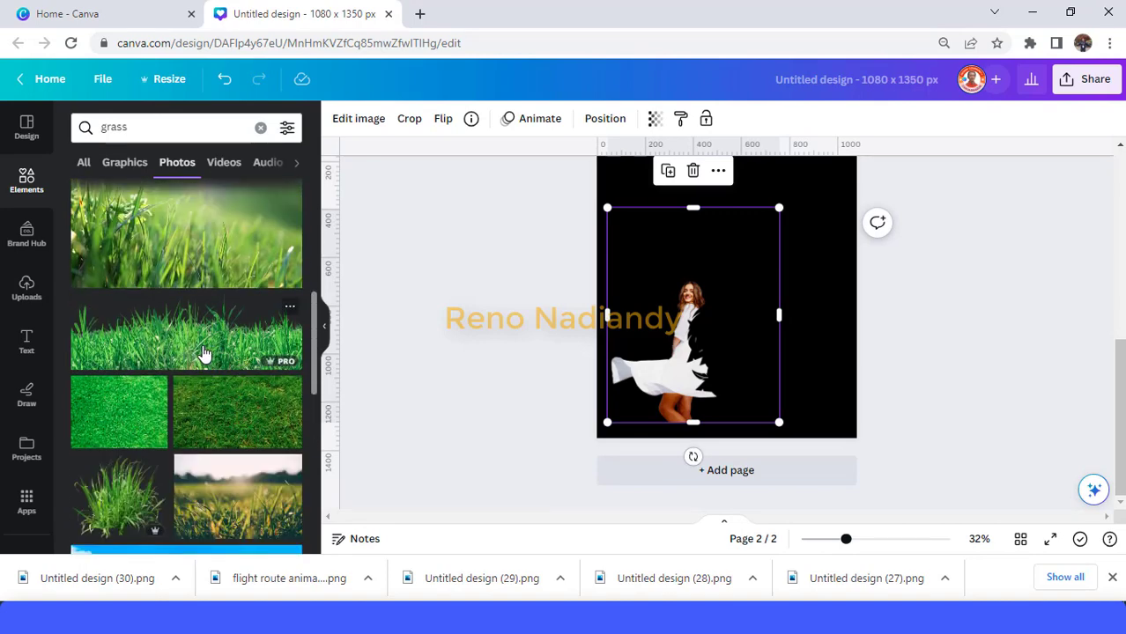
scroll(201, 350, down, 10)
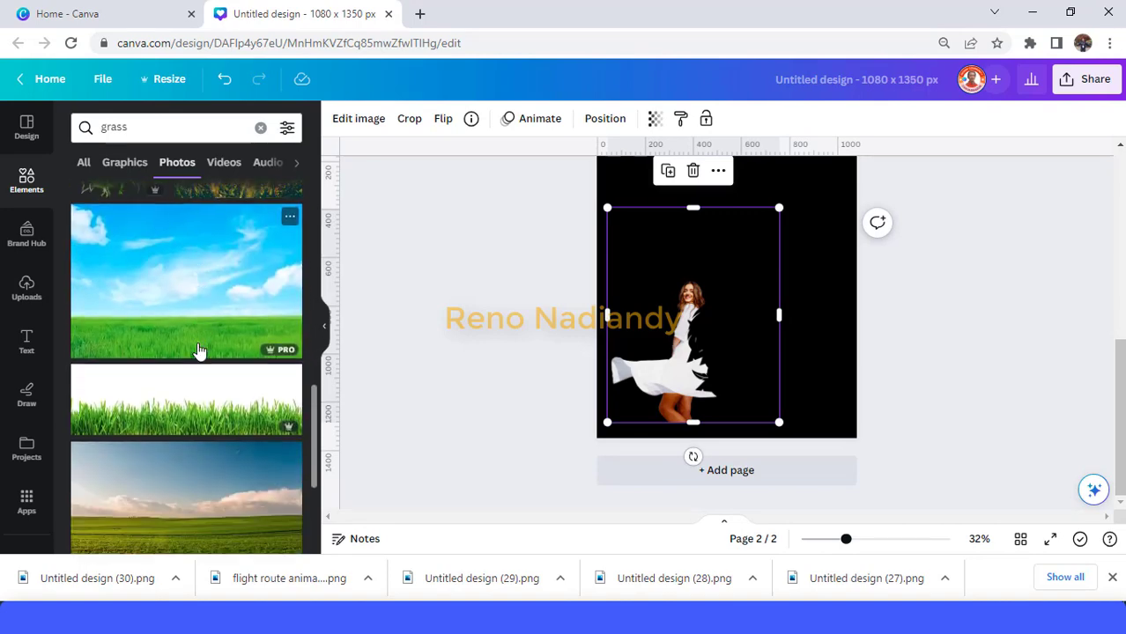
scroll(200, 351, down, 1)
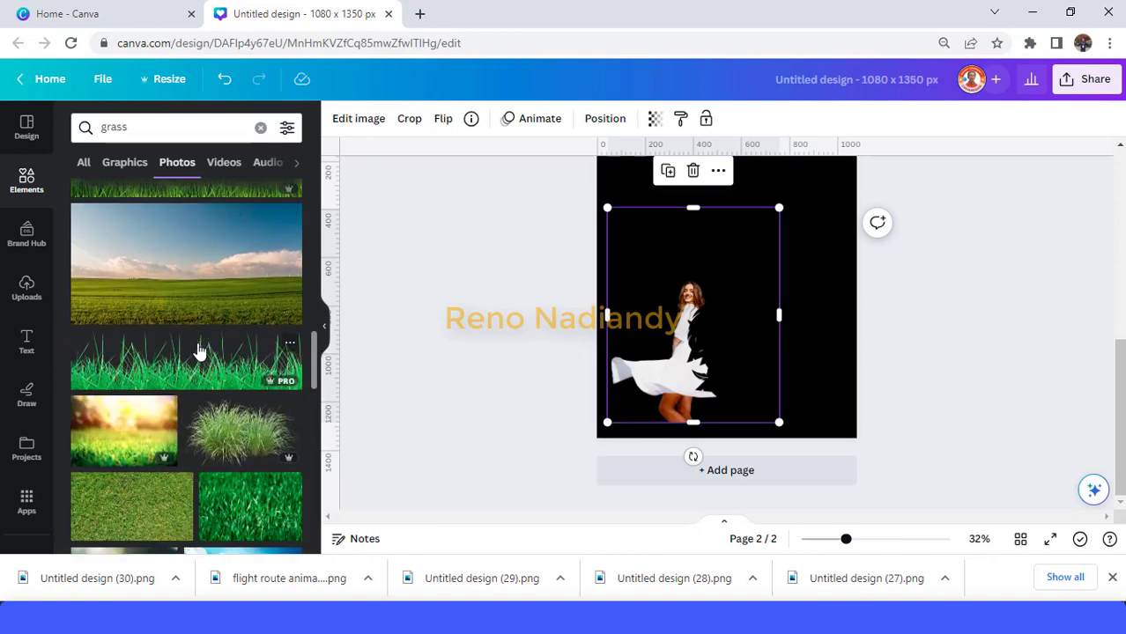
scroll(199, 352, down, 4)
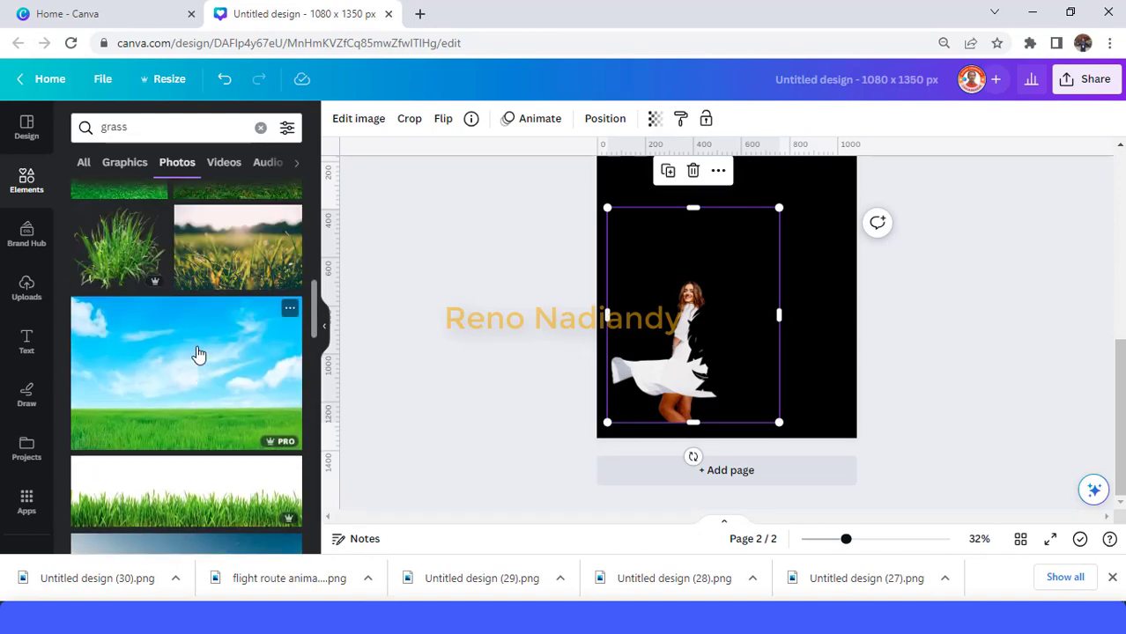
scroll(198, 352, up, 2)
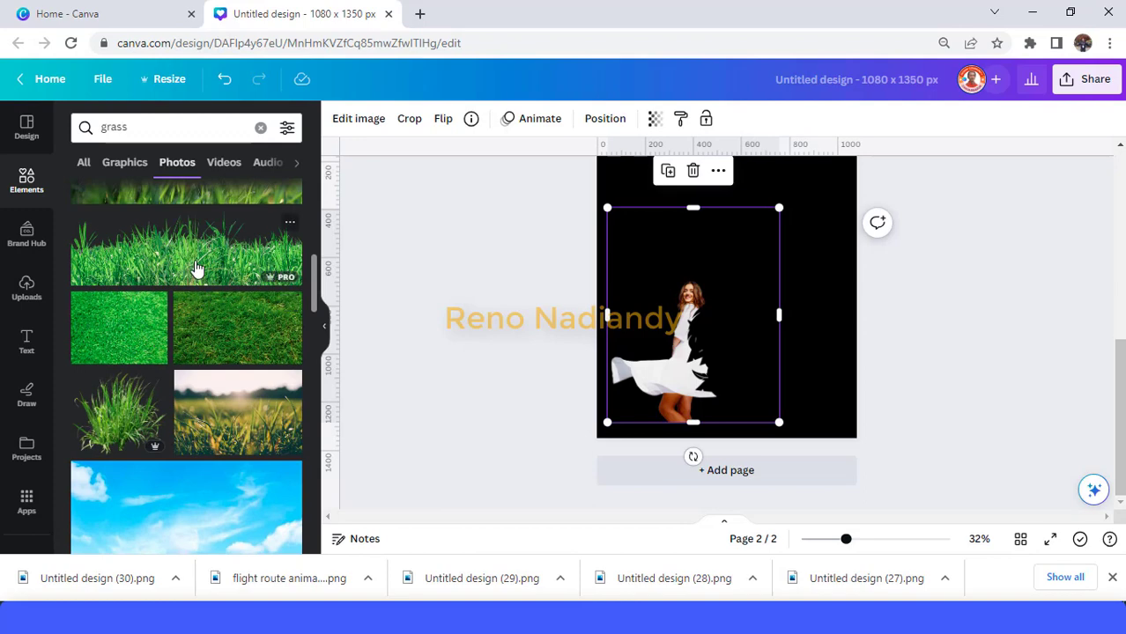
click(195, 269)
scroll(191, 361, up, 1)
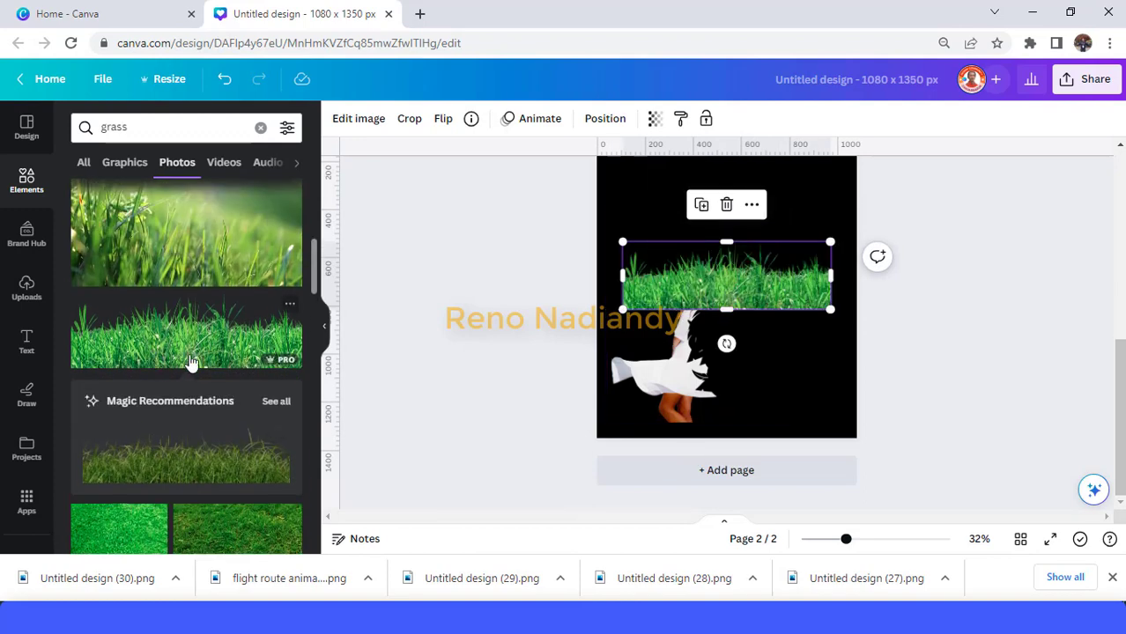
drag(746, 289, 718, 429)
drag(804, 388, 855, 370)
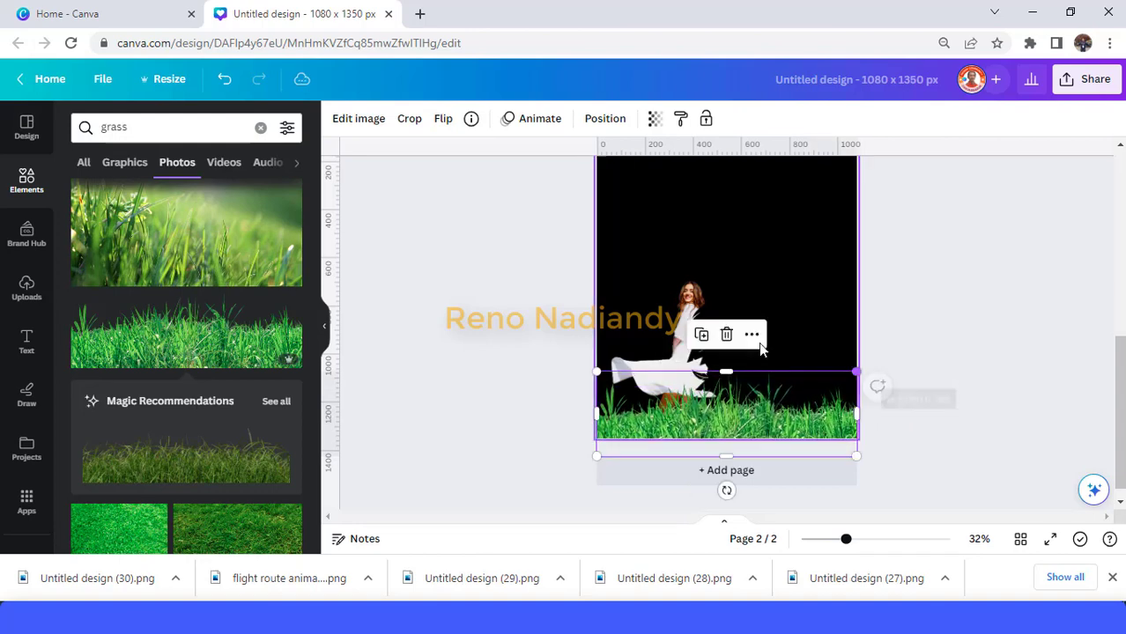
Enlarge the woman cutout to about the page's width and position her so her legs meet the grass.
mouse_move(696, 304)
mouse_down()
mouse_move(697, 279)
mouse_move(699, 288)
mouse_up()
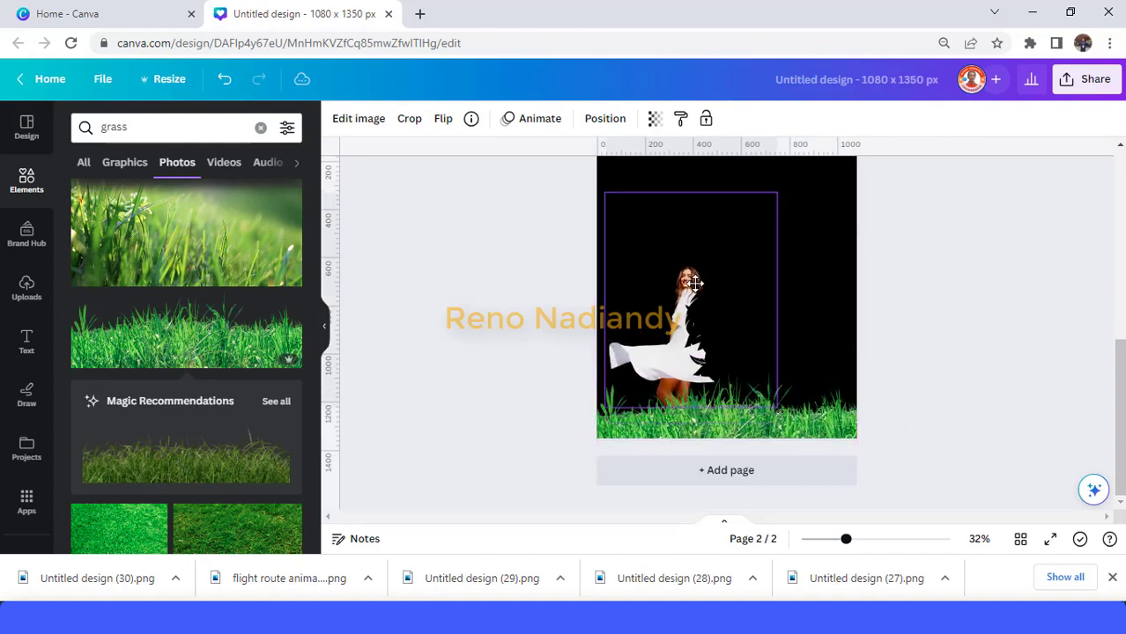
scroll(749, 277, up, 1)
drag(779, 271, 880, 171)
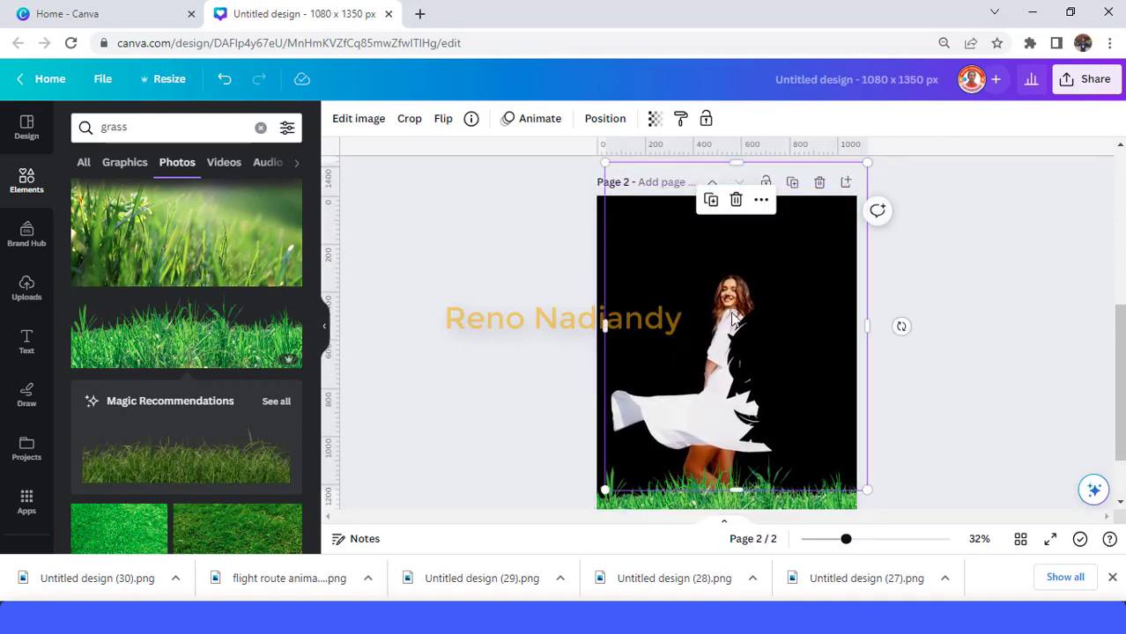
drag(705, 341, 688, 338)
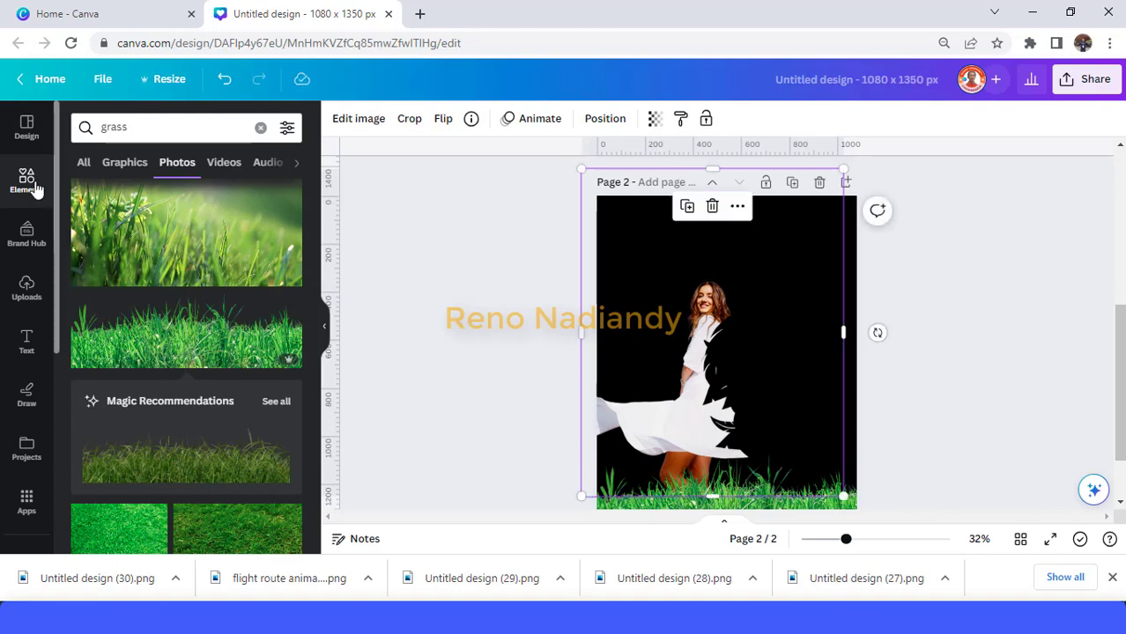
Add the White Soft Feathers Isolated photo from the recently used elements to the page.
click(262, 130)
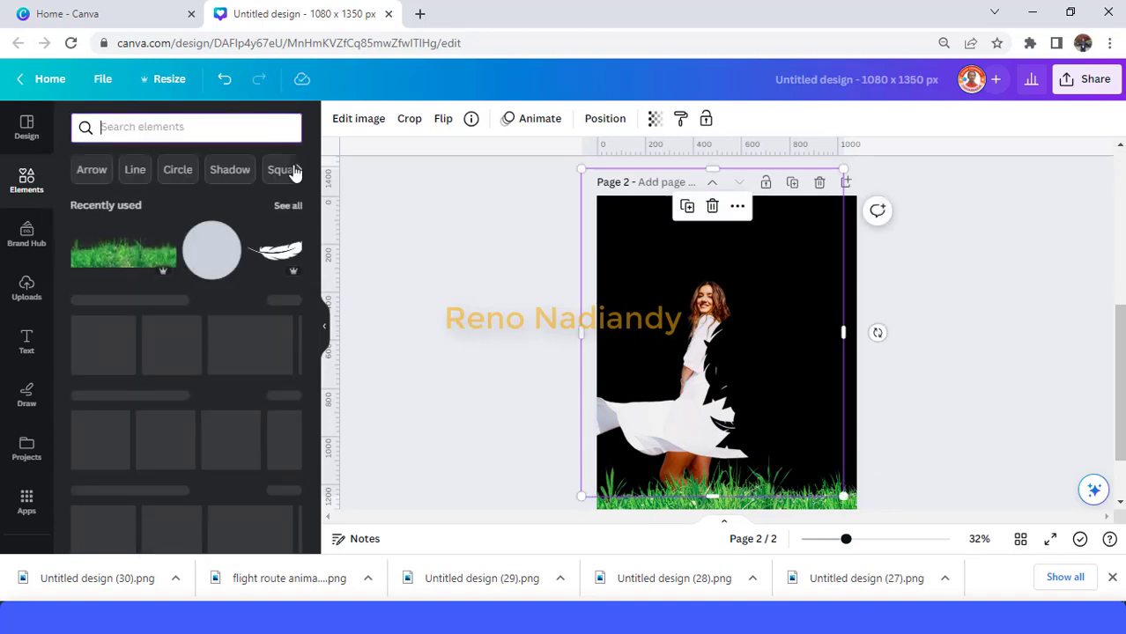
click(285, 205)
scroll(232, 322, down, 10)
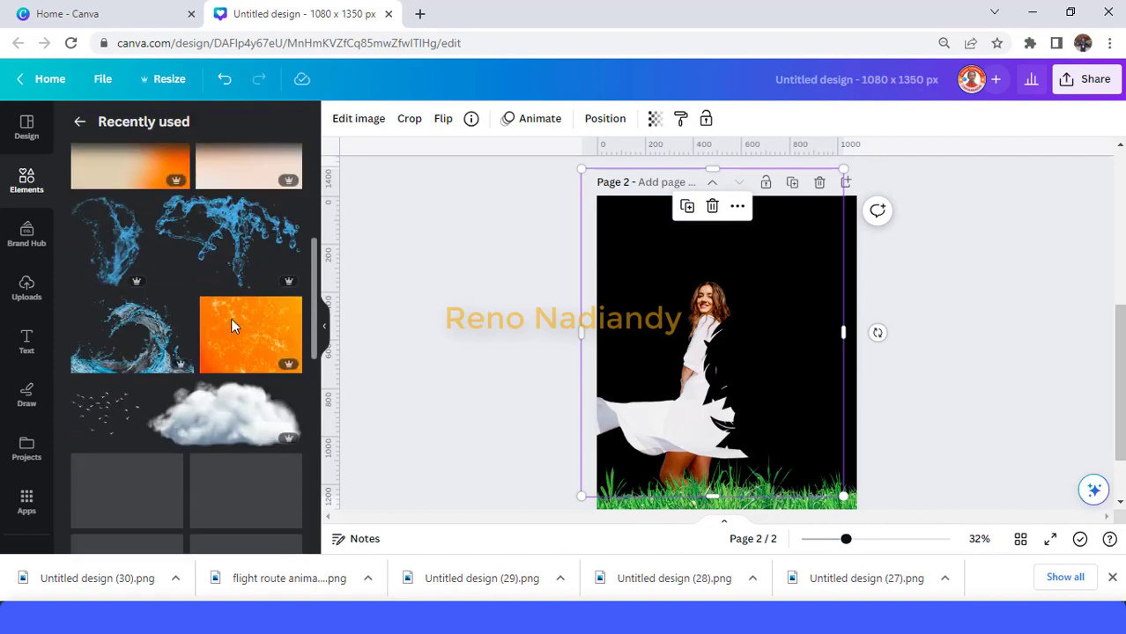
scroll(236, 328, down, 2)
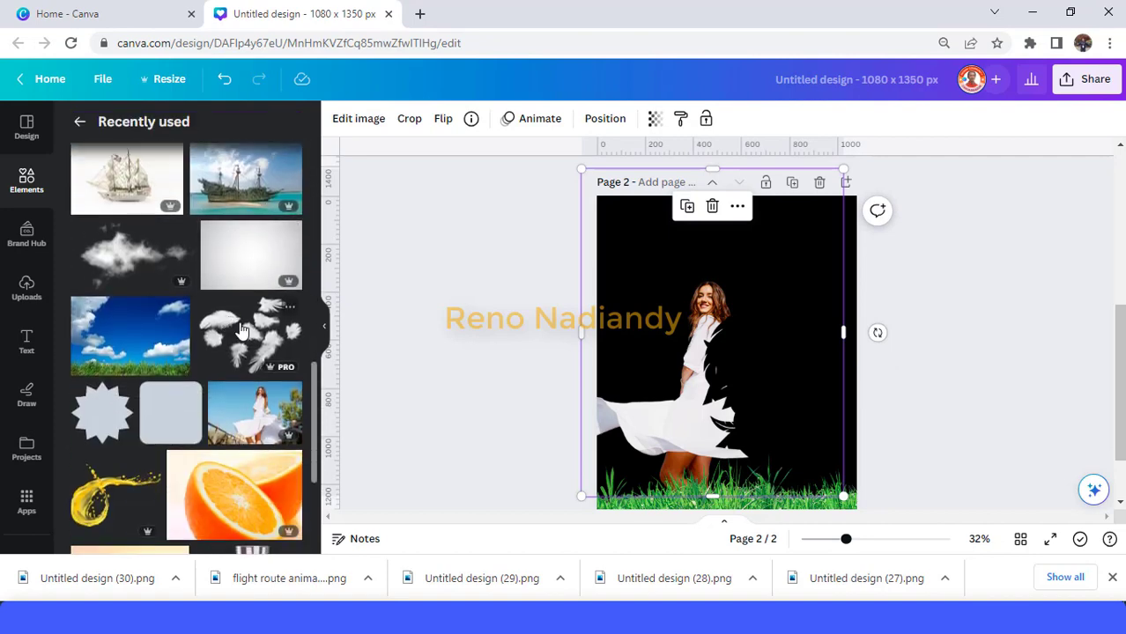
click(289, 311)
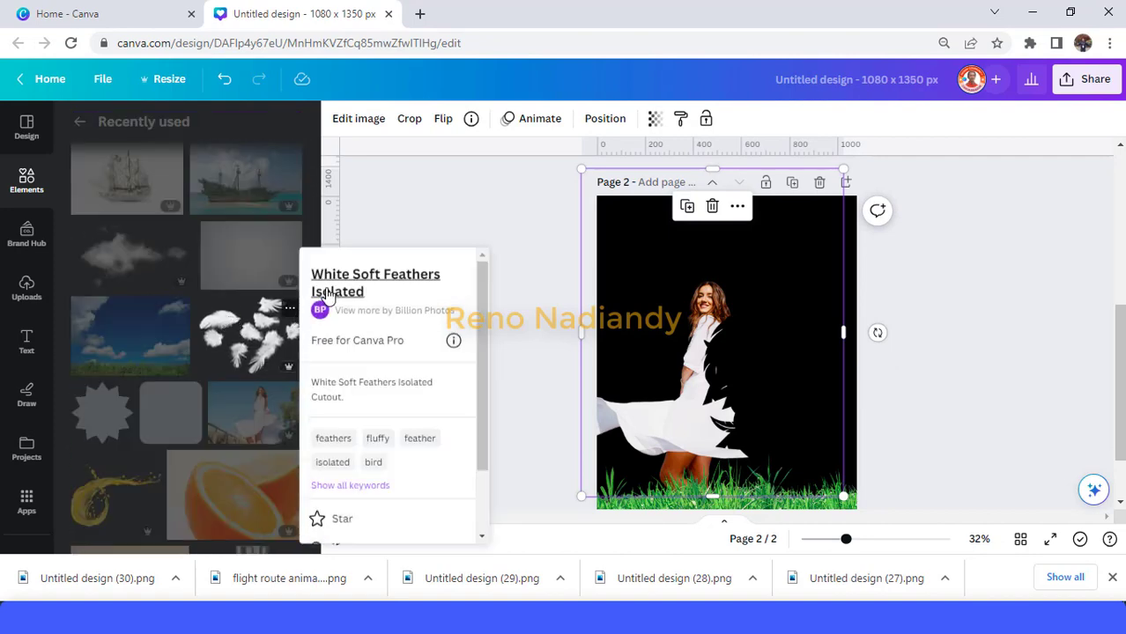
click(248, 353)
click(248, 347)
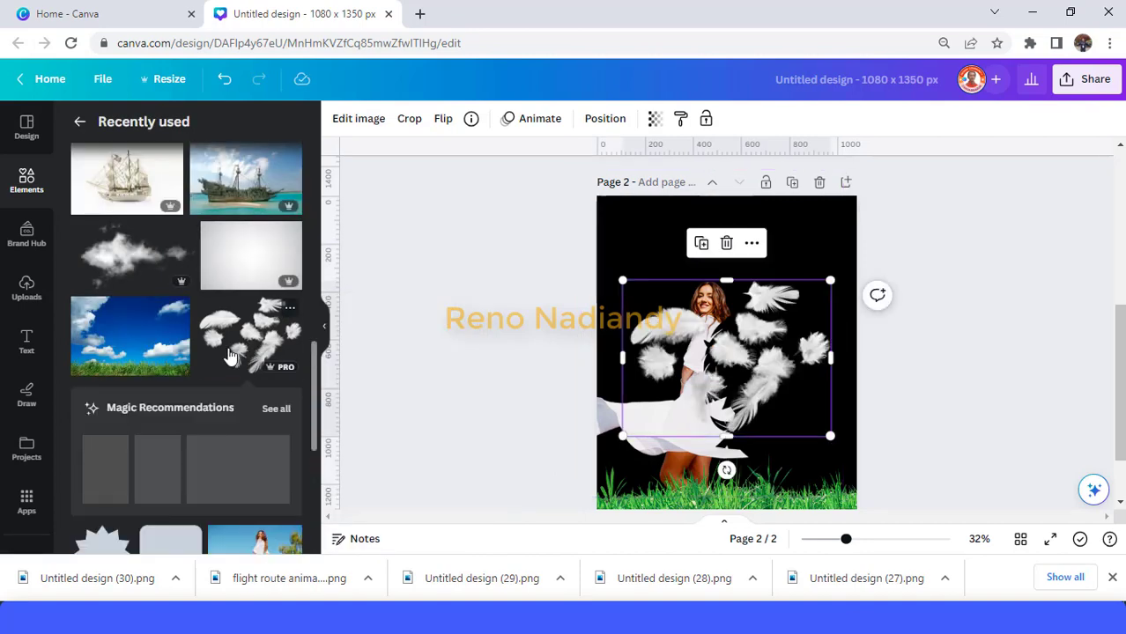
Shrink the feathers to slightly under half the page width and place them against the skirt's torn edge above the grass.
drag(759, 342, 790, 446)
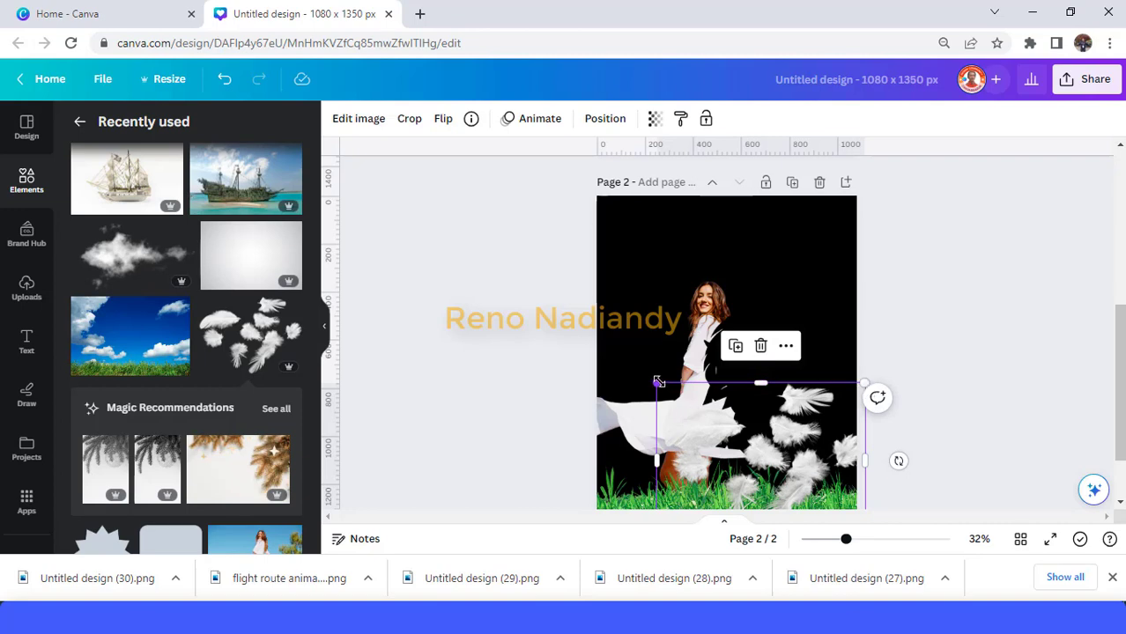
drag(658, 381, 731, 437)
drag(811, 470, 766, 403)
mouse_move(684, 366)
mouse_down()
mouse_move(715, 389)
mouse_move(700, 381)
mouse_up()
drag(773, 434, 769, 429)
Duplicate the feathers, rotate the copy about a quarter turn counterclockwise and place it, slightly reduced, along the dress's torn torso edge.
click(735, 340)
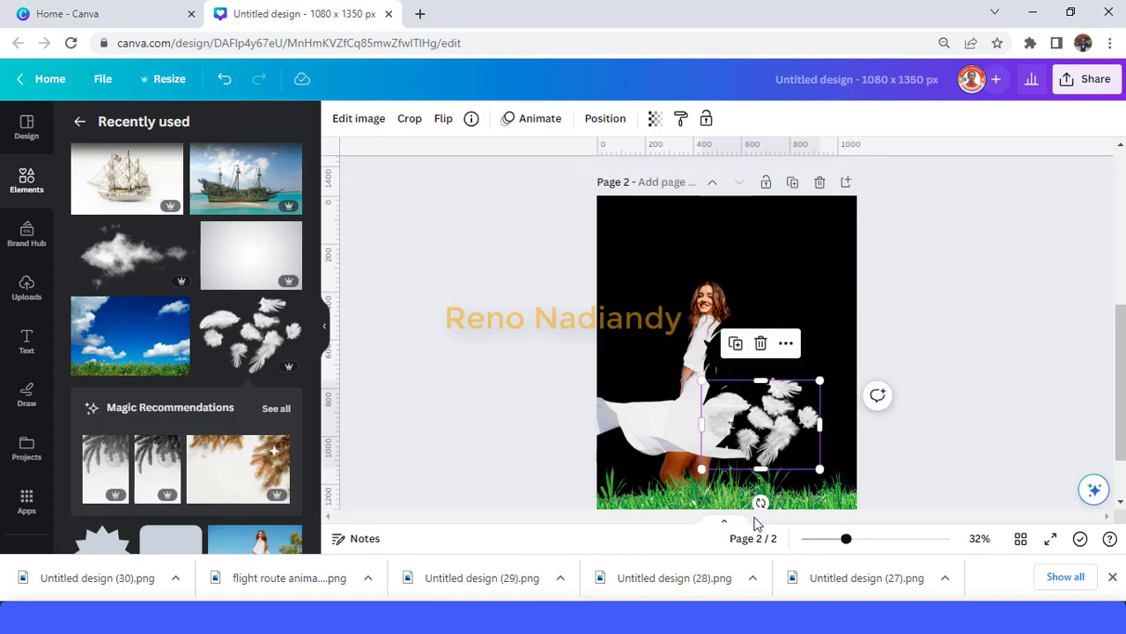
drag(757, 502, 734, 389)
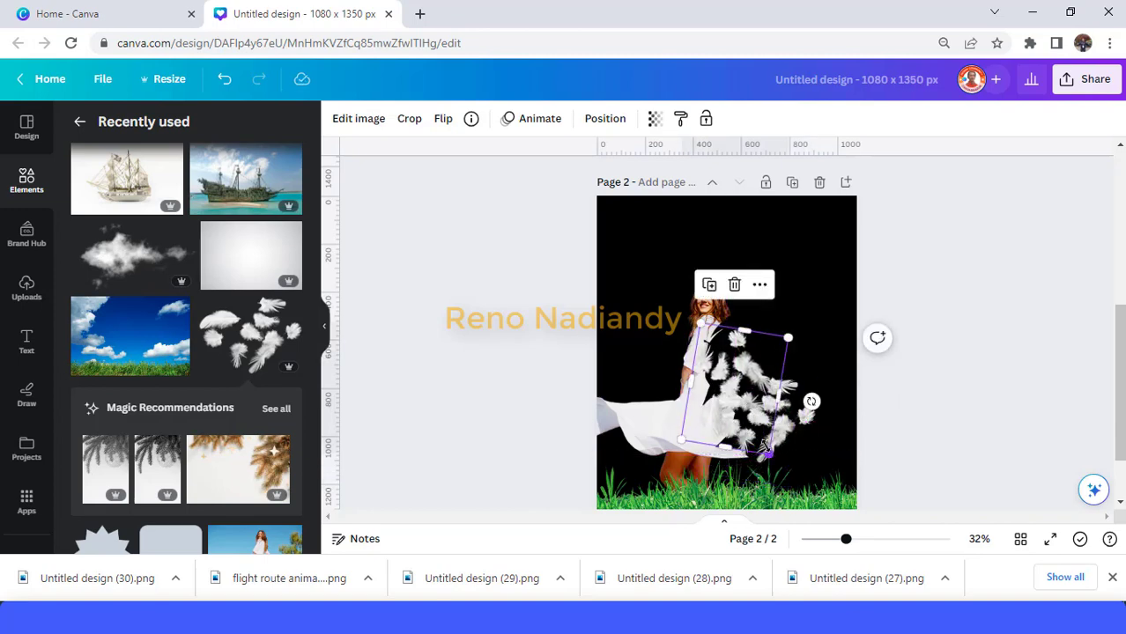
drag(767, 451, 755, 428)
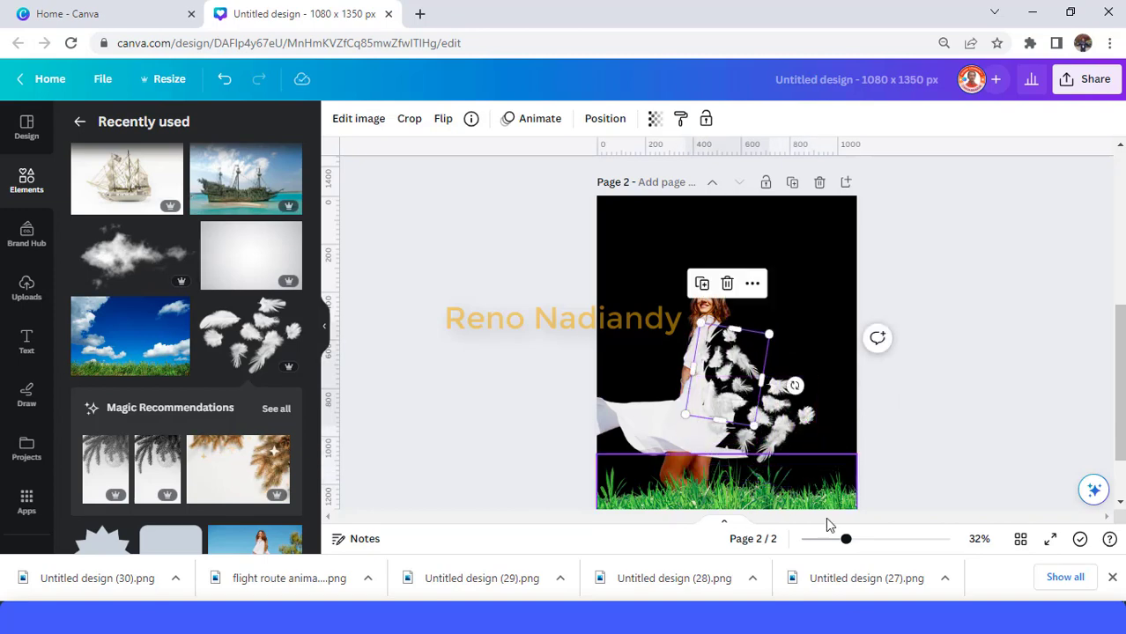
Duplicate the rotated feathers and fit a smaller copy over the torn edge of the woman's upper body.
click(869, 542)
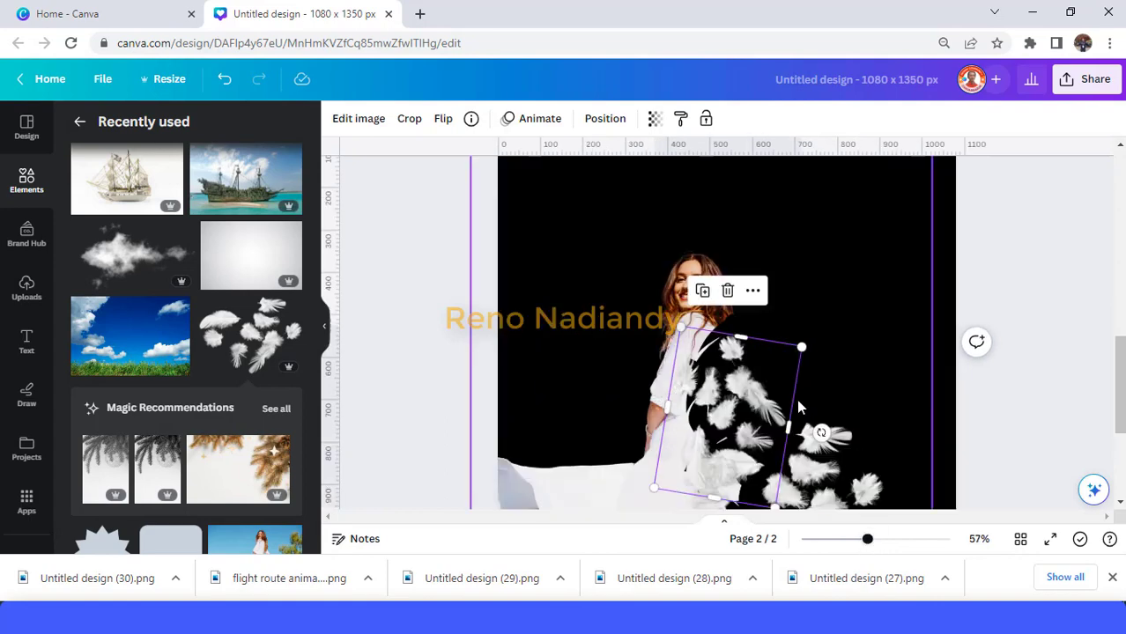
click(702, 291)
drag(696, 343, 740, 367)
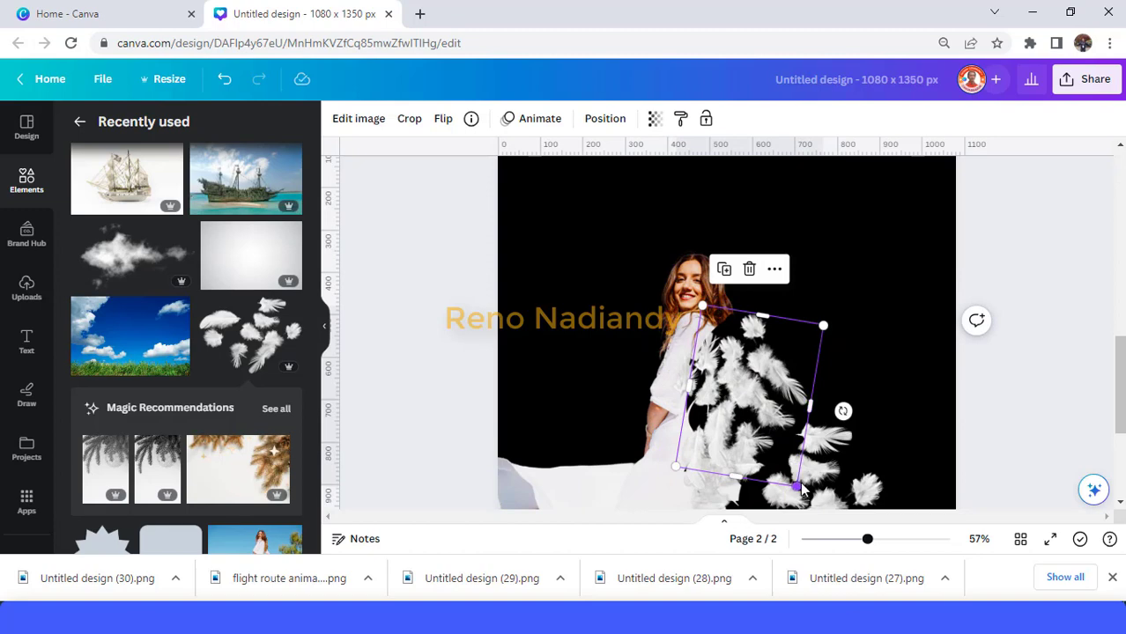
drag(800, 488, 771, 436)
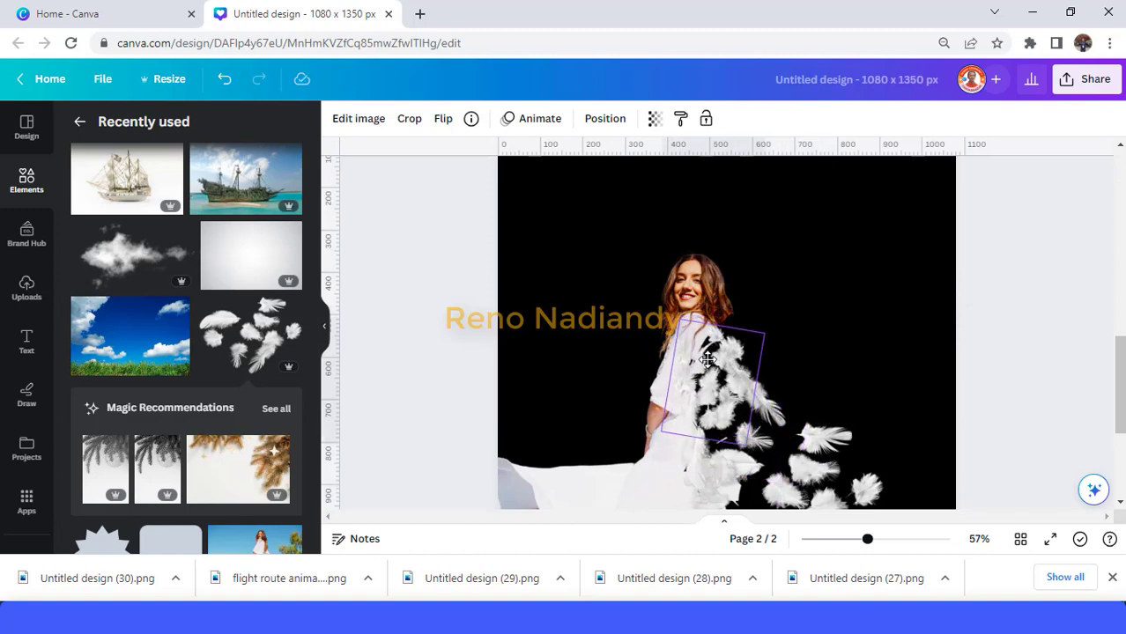
click(708, 359)
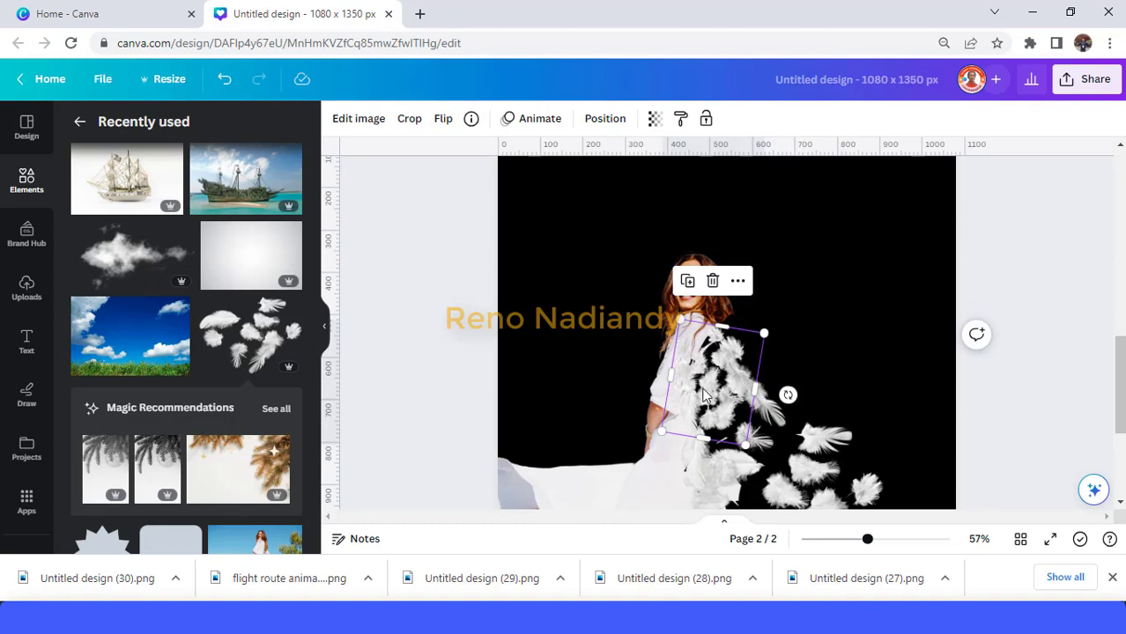
Duplicate the small feathers on the upper body and place a slightly smaller copy farther out from the torso.
click(687, 282)
drag(727, 369, 779, 385)
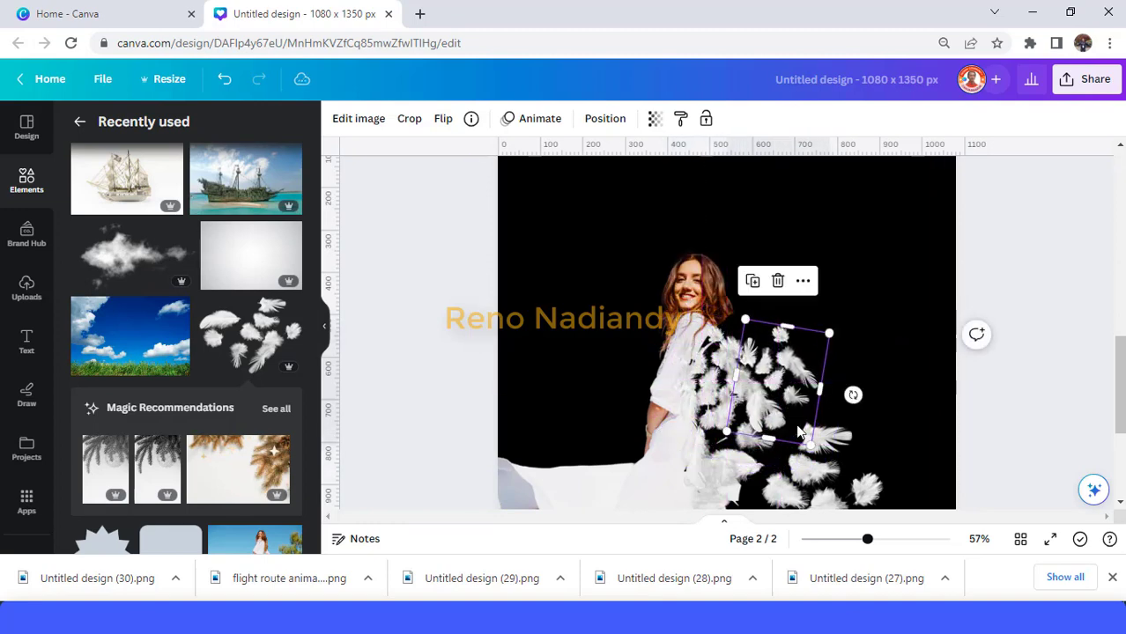
drag(805, 440, 802, 431)
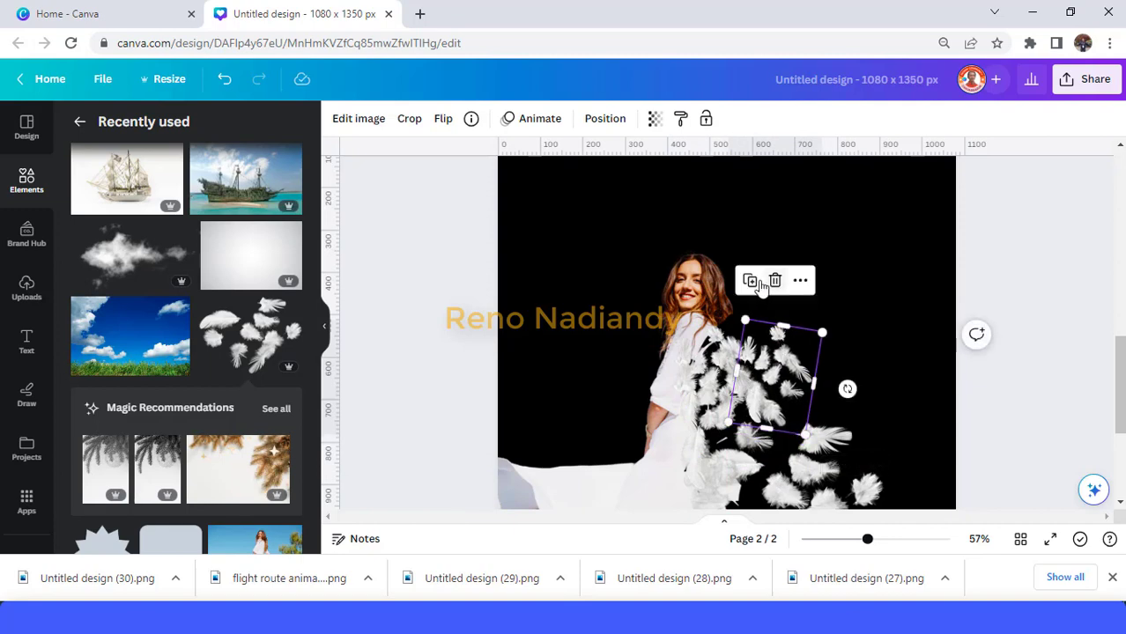
Duplicate the small outer torso feathers twice, placing one copy between torso and skirt feathers and the other over the skirt's torn edge.
click(750, 282)
drag(854, 357, 786, 435)
scroll(850, 418, down, 1)
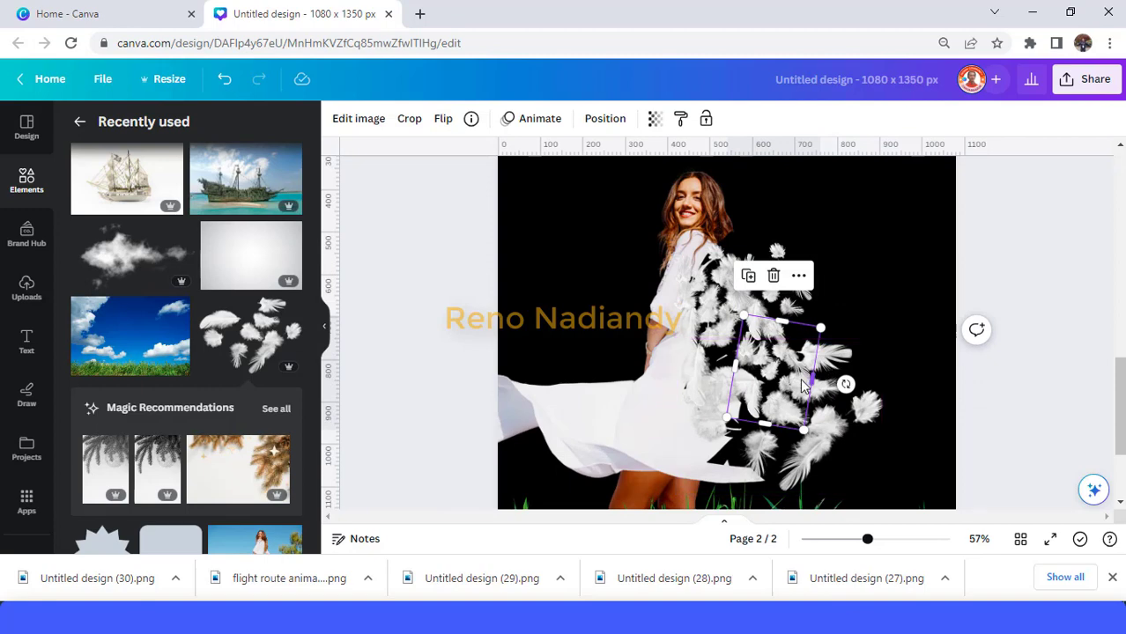
click(749, 278)
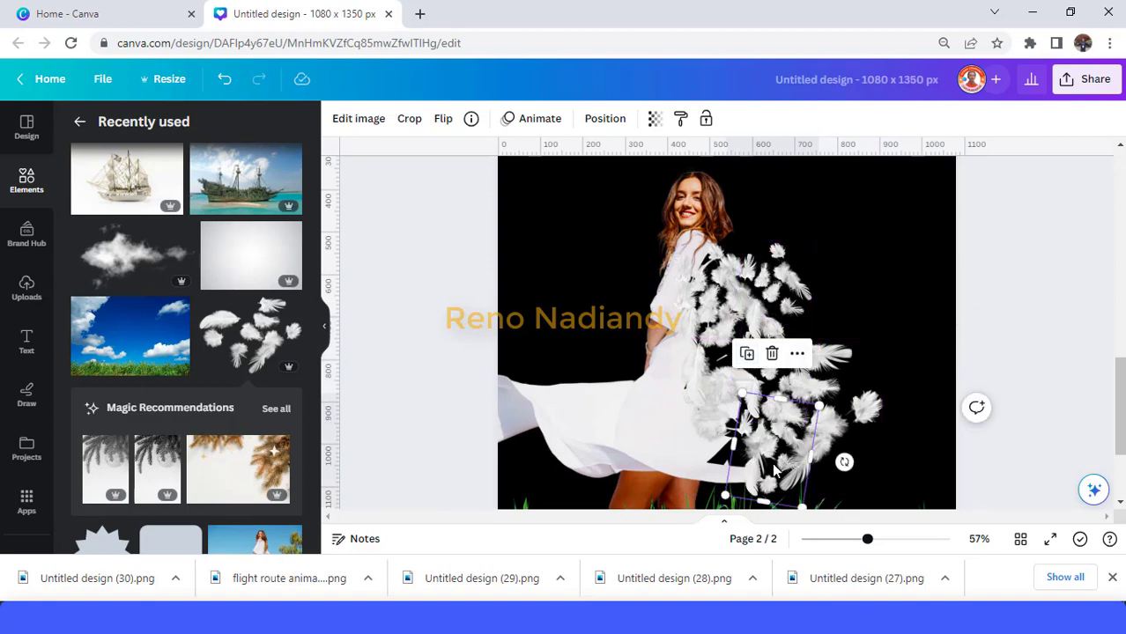
drag(773, 471, 730, 449)
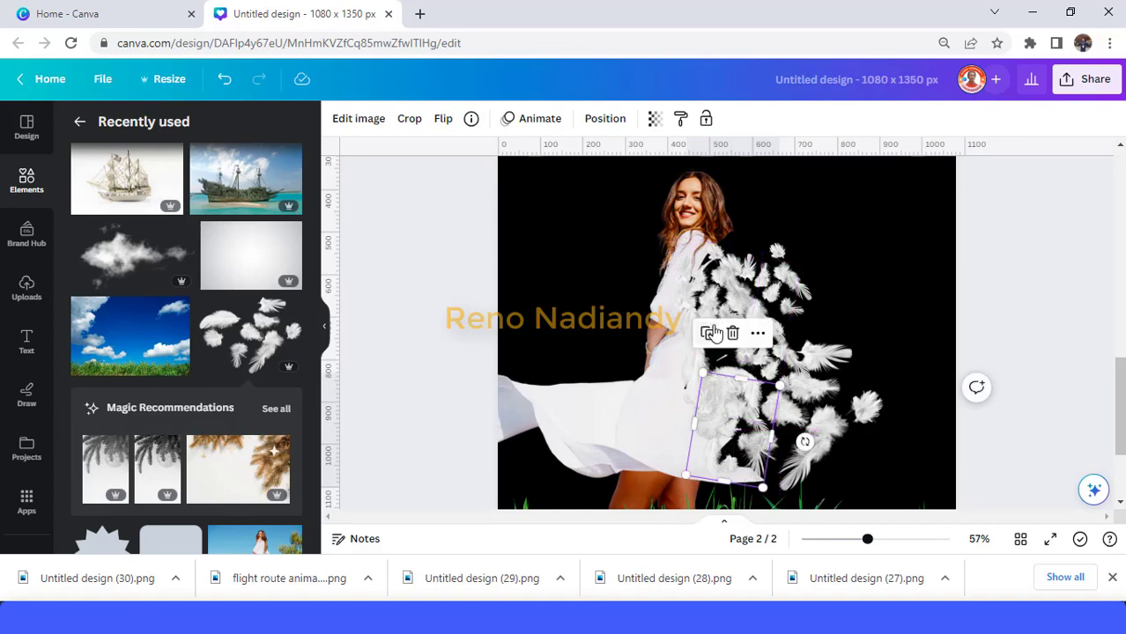
Duplicate the skirt-edge feathers and enlarge the copy so it covers the torn skirt edge and hem down to the grass.
click(712, 333)
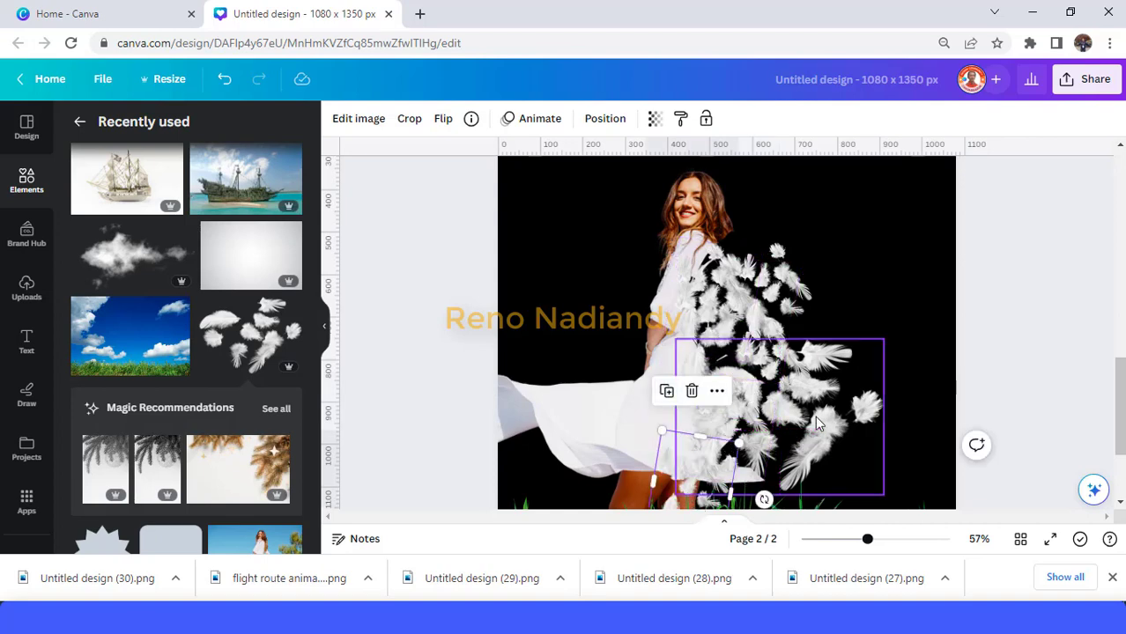
scroll(692, 493, down, 2)
drag(685, 439, 705, 434)
drag(765, 356, 815, 315)
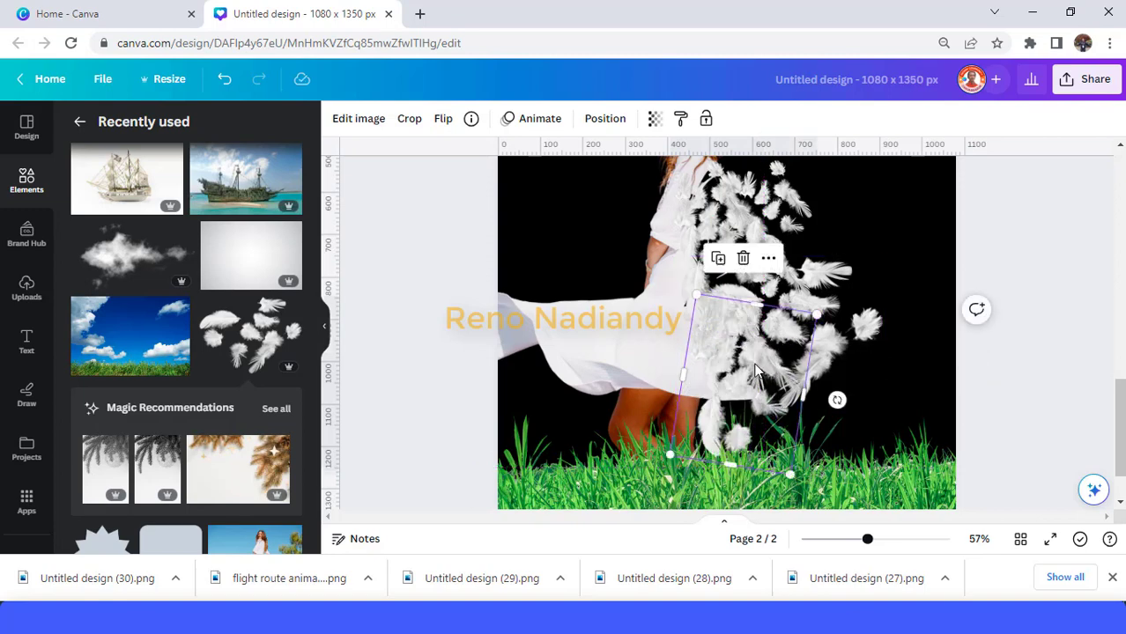
Duplicate the enlarged skirt feathers and place a slightly smaller copy just beyond the torso feathers, away from the woman.
click(718, 258)
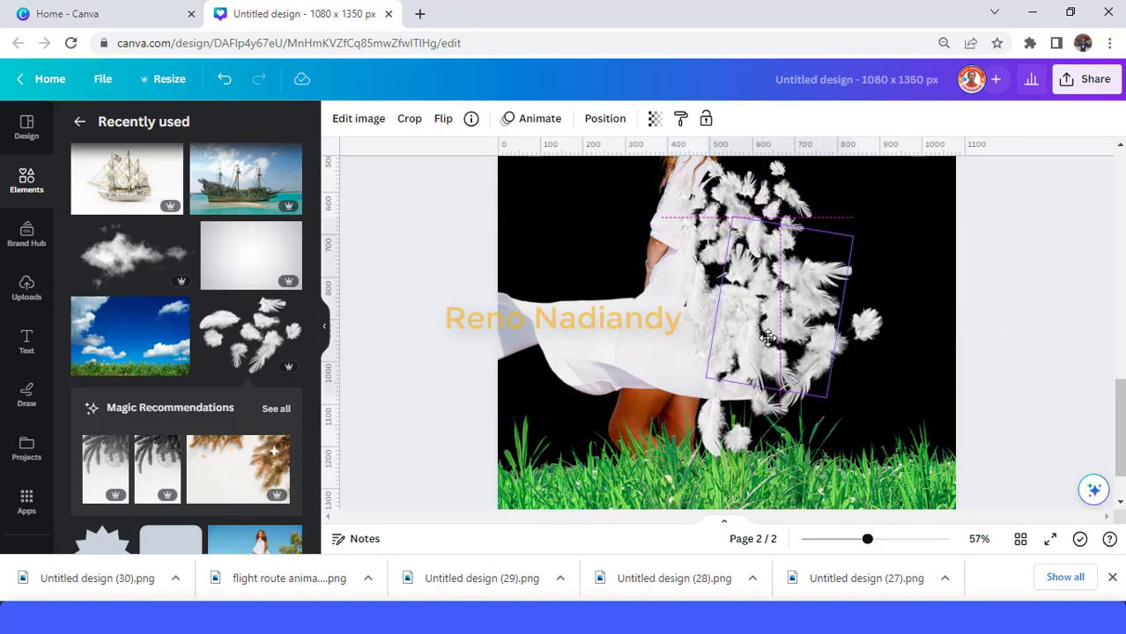
scroll(768, 337, up, 2)
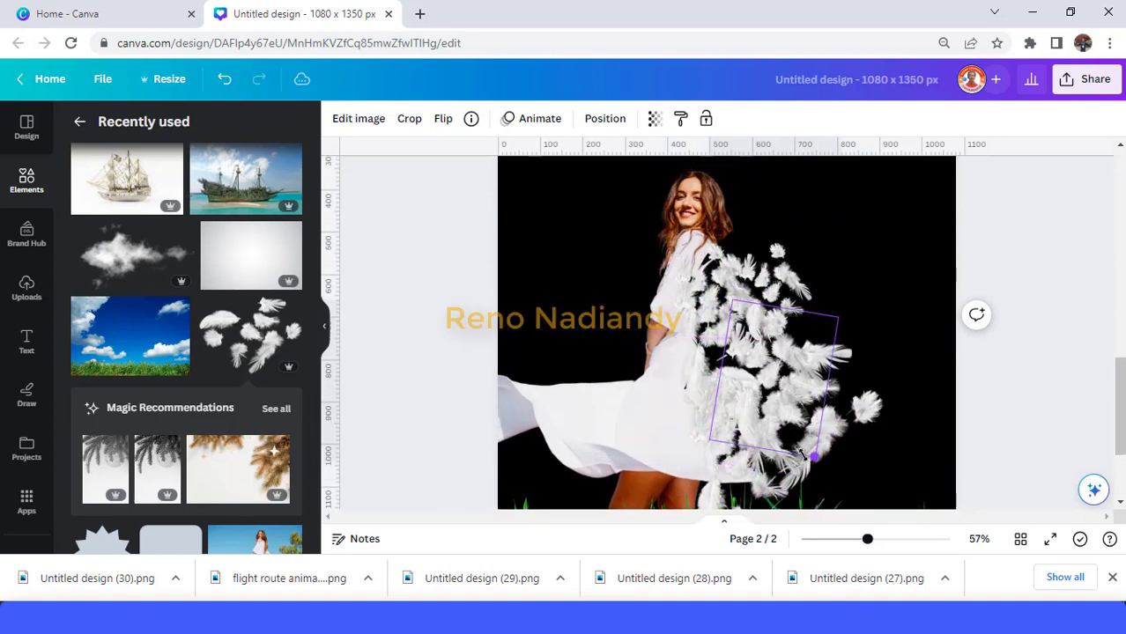
drag(801, 455, 806, 397)
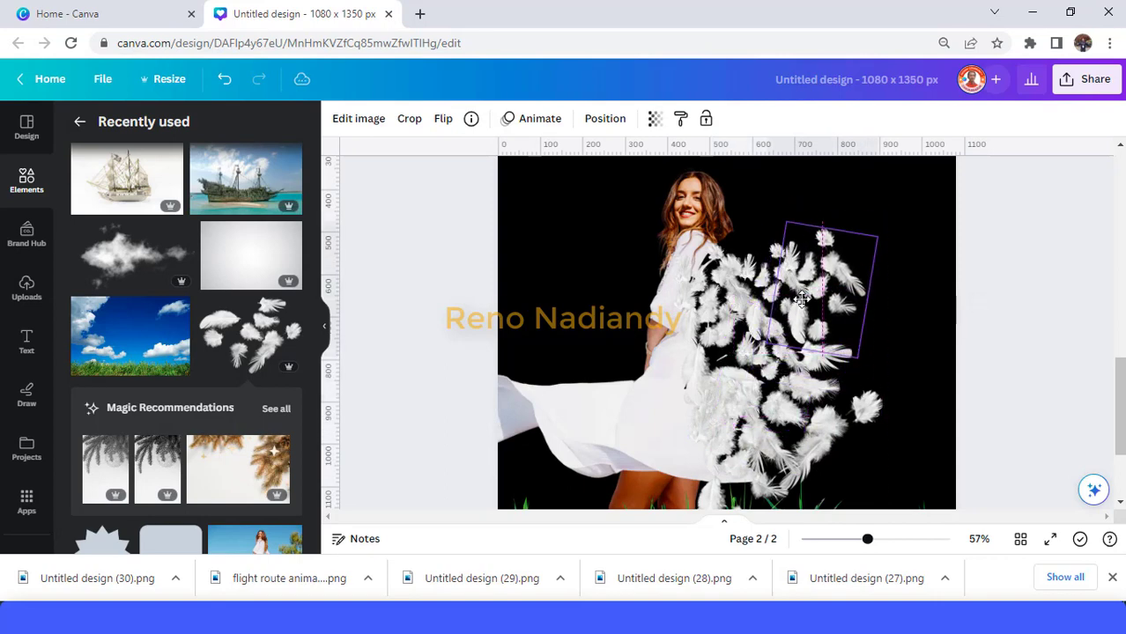
scroll(916, 379, down, 2)
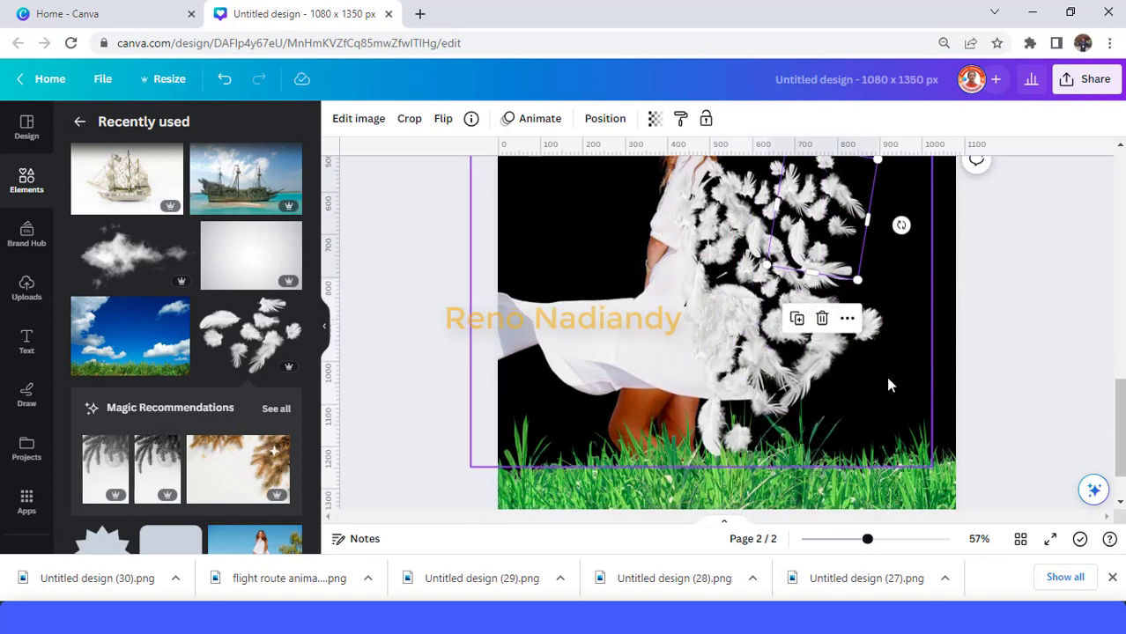
Duplicate the outermost torso feathers, rotate the copy about an eighth turn counterclockwise and place it, reduced, farther up and out.
scroll(888, 384, up, 2)
click(797, 189)
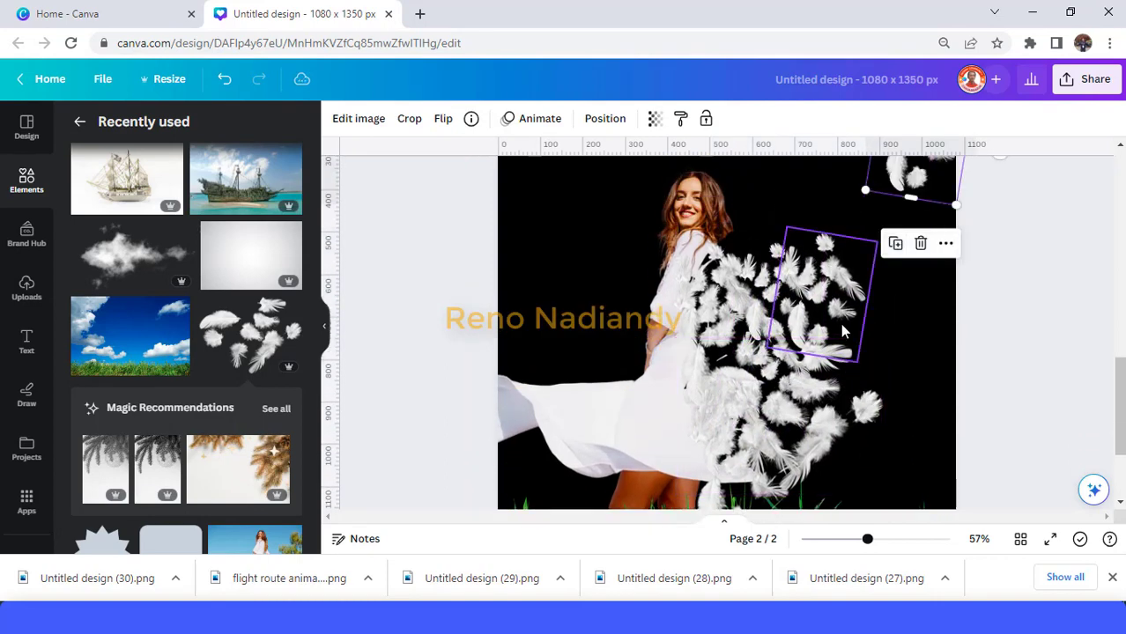
drag(900, 192, 835, 280)
drag(815, 162, 826, 182)
drag(854, 260, 951, 231)
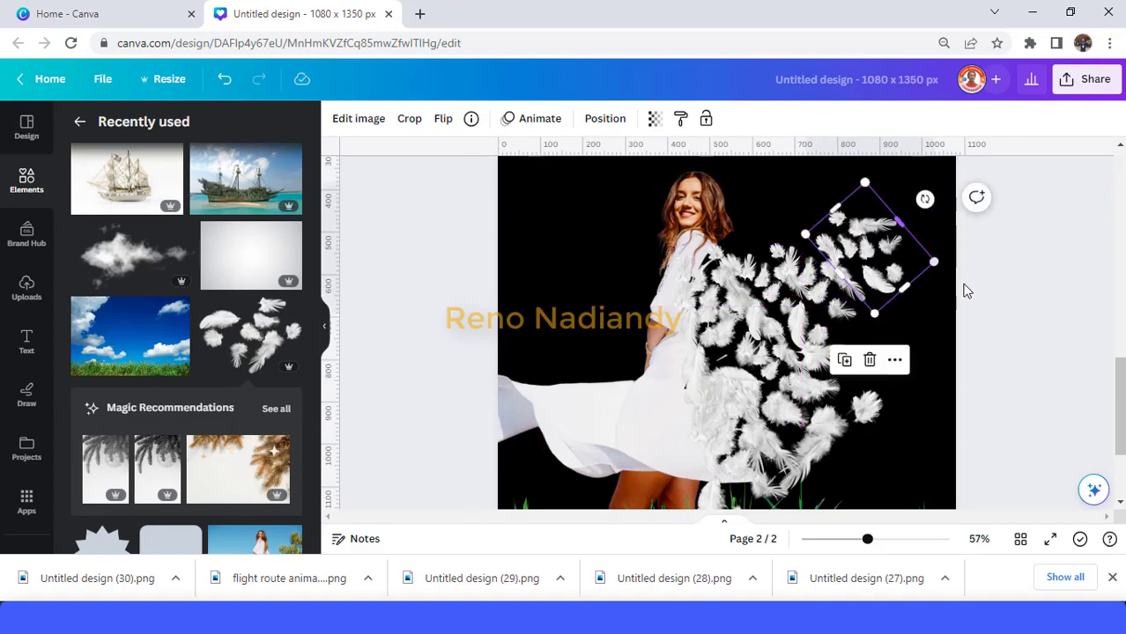
Duplicate the rotated feathers, turn the copy about a quarter turn counterclockwise and fit it, slightly smaller, higher up at the page edge.
click(845, 361)
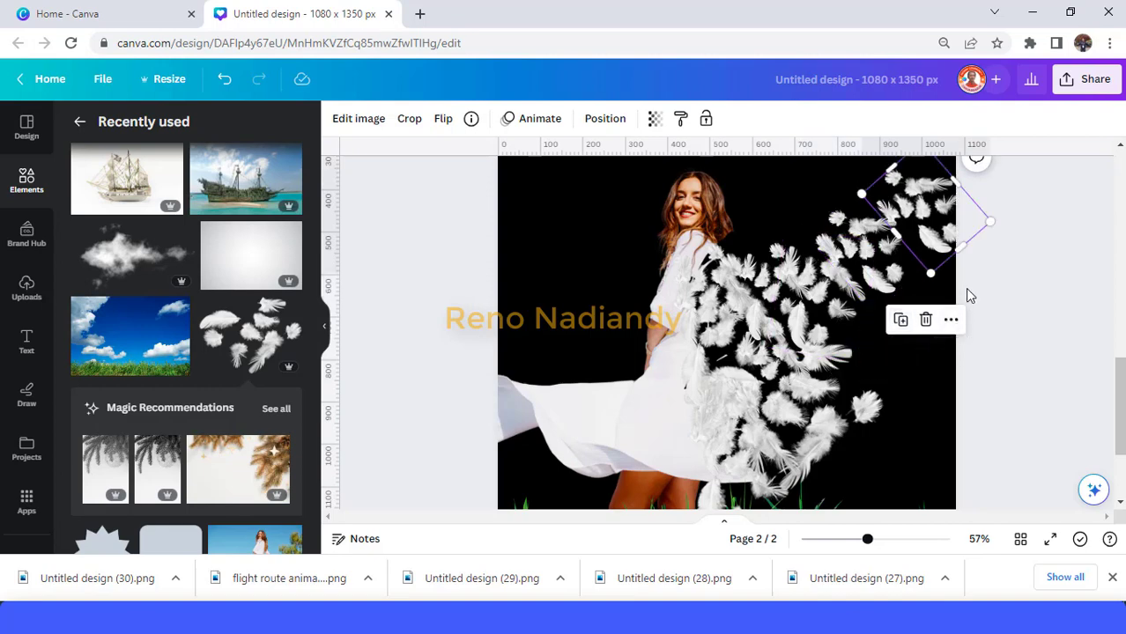
scroll(996, 286, up, 2)
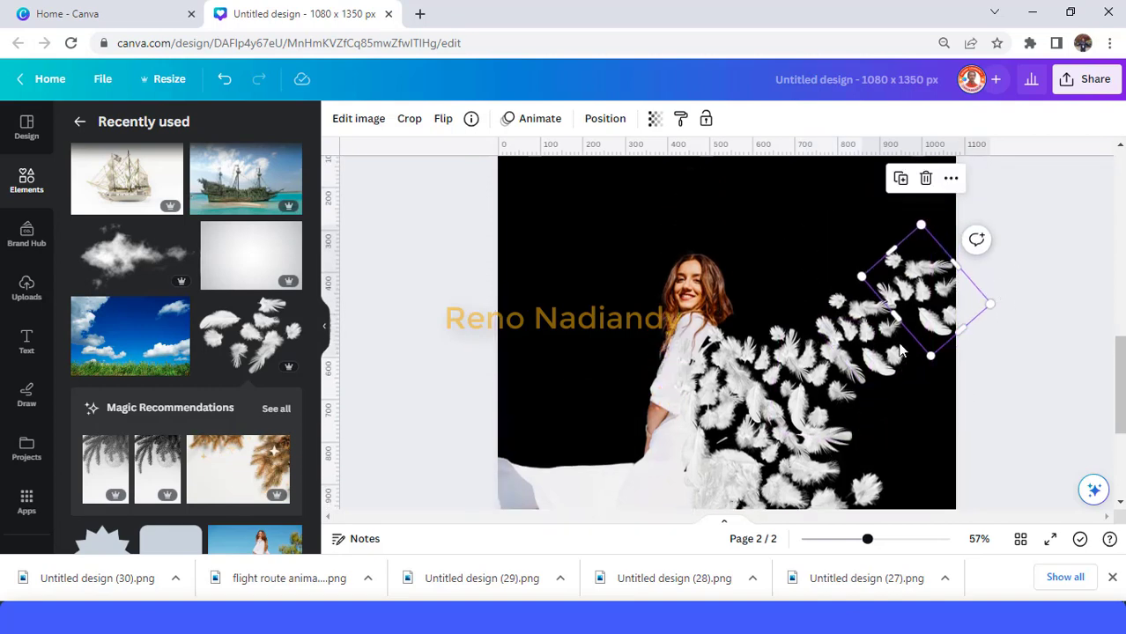
drag(921, 291, 881, 278)
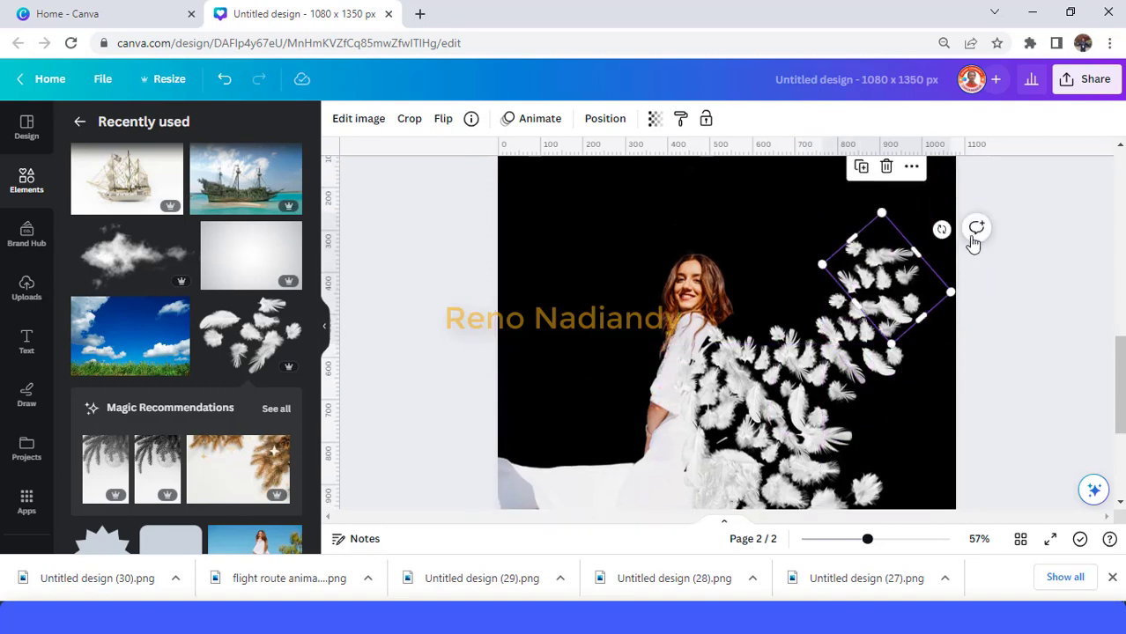
drag(940, 229, 831, 226)
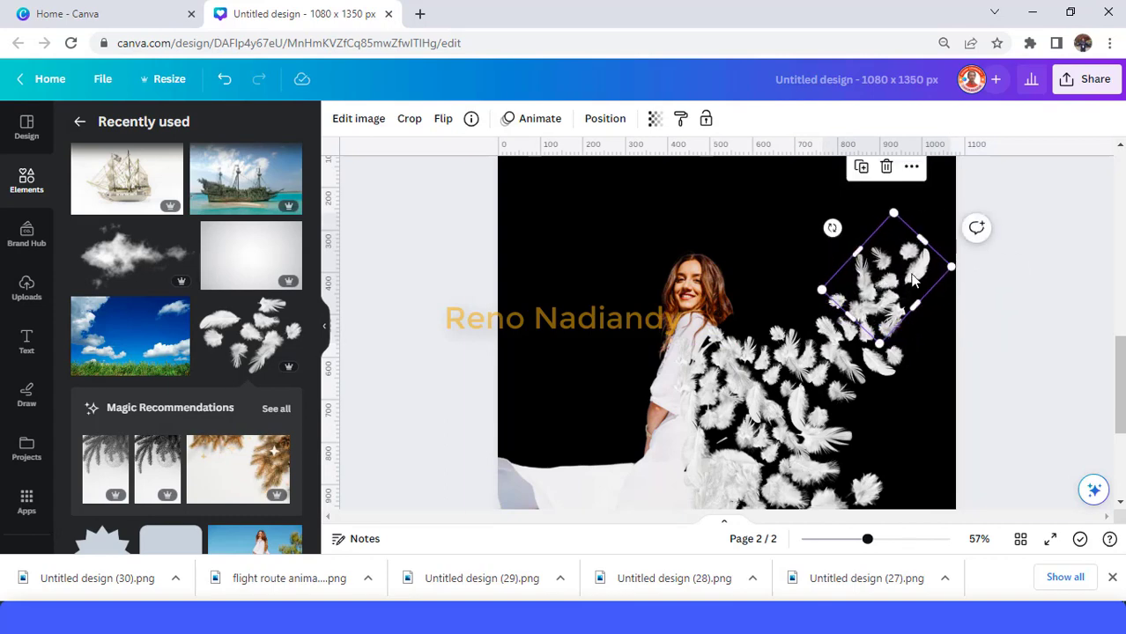
drag(909, 270, 953, 275)
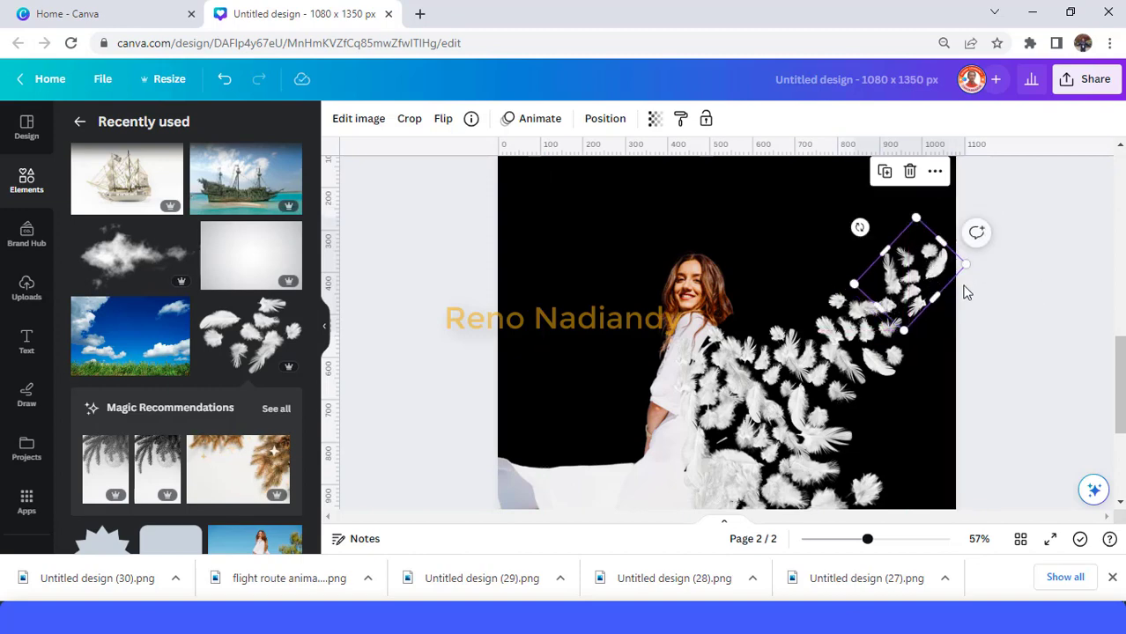
Duplicate the small feathers at the page edge and place the copy just above the grass beside the skirt's hem.
scroll(945, 339, down, 2)
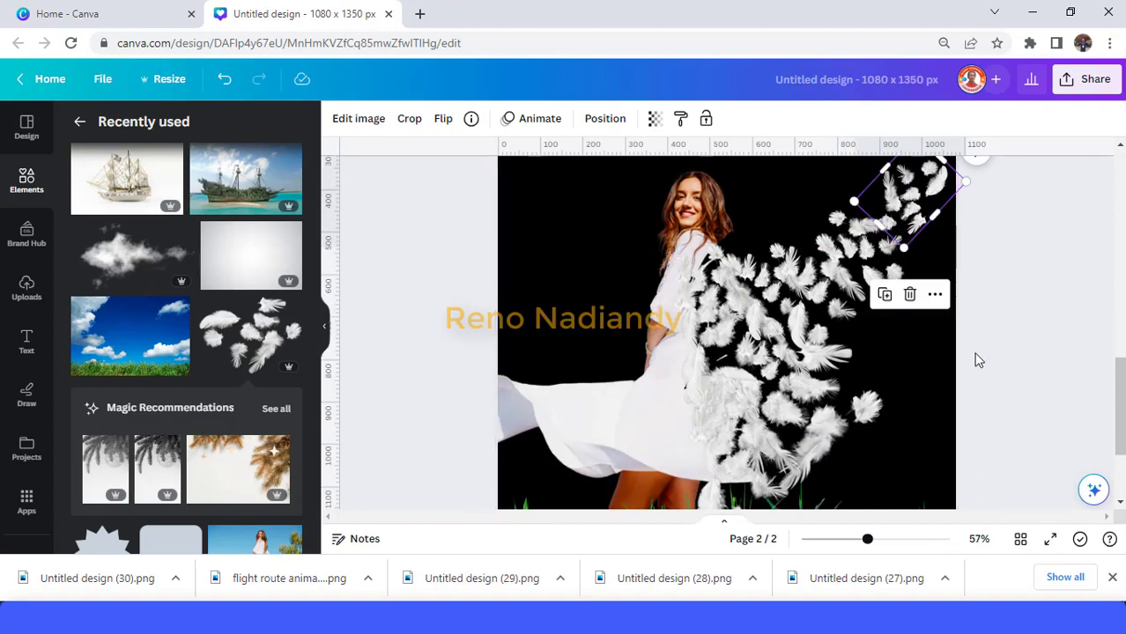
scroll(938, 401, down, 2)
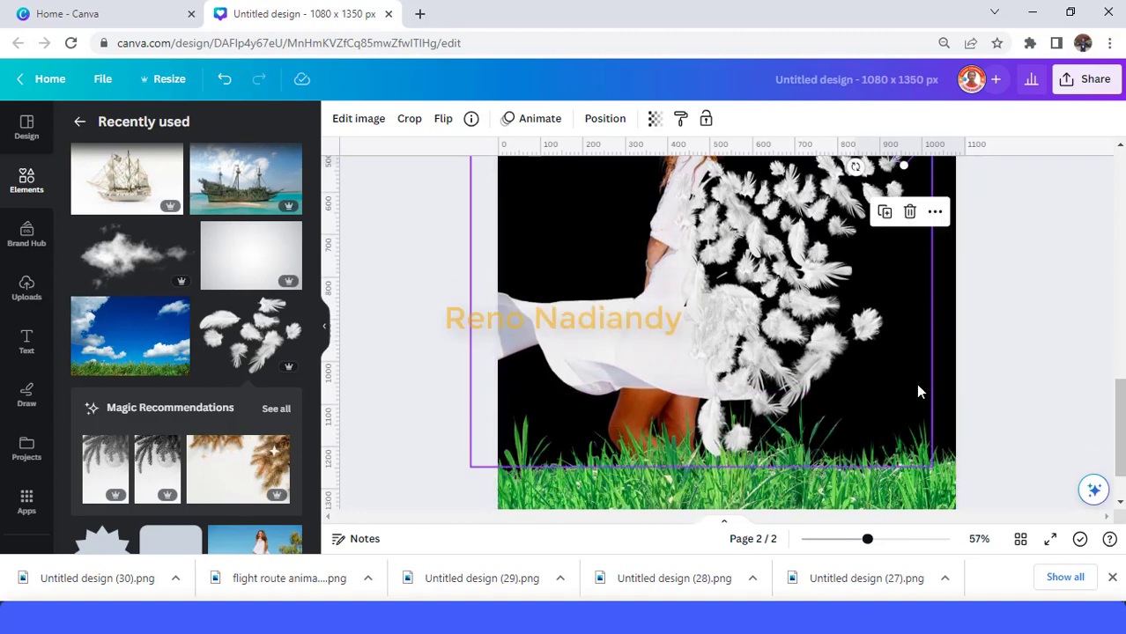
scroll(861, 358, up, 4)
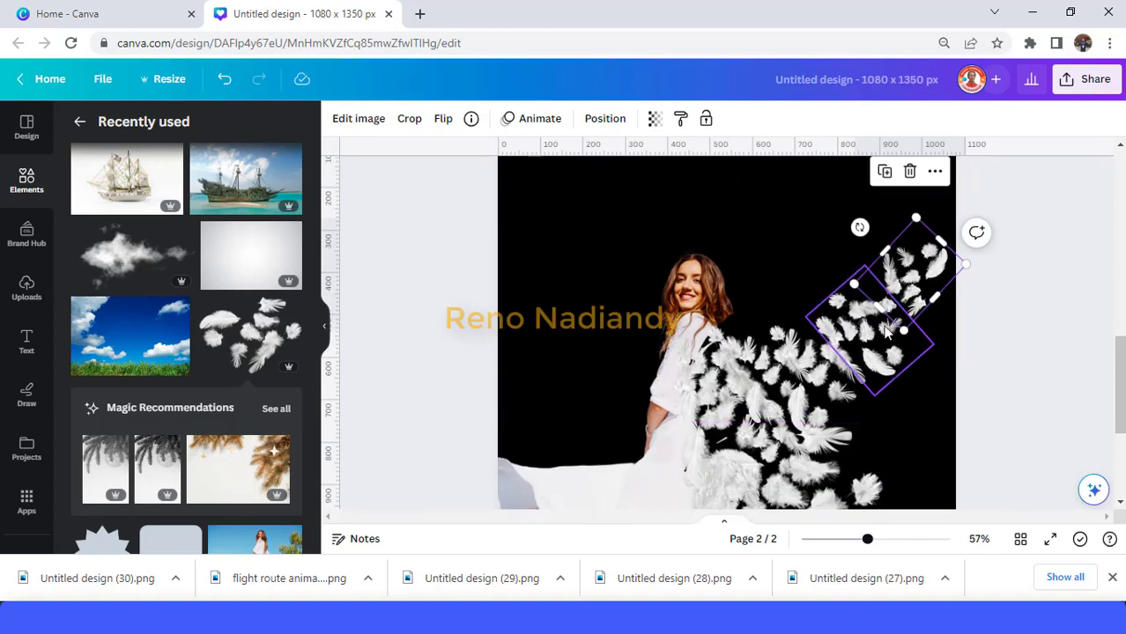
drag(909, 260, 838, 416)
scroll(779, 333, down, 4)
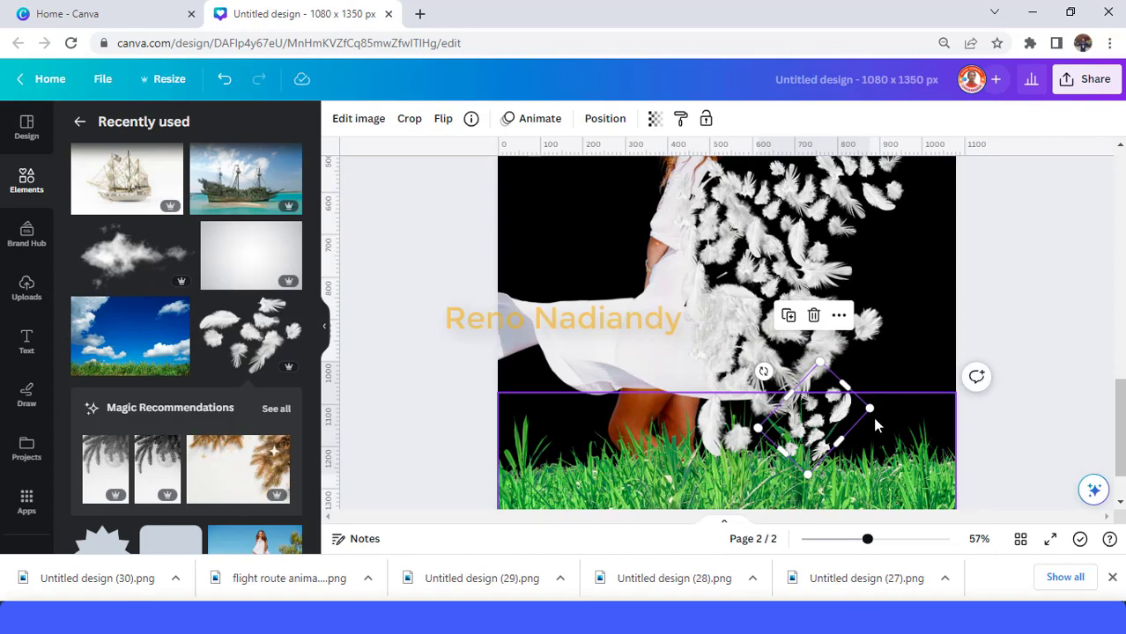
scroll(872, 425, up, 4)
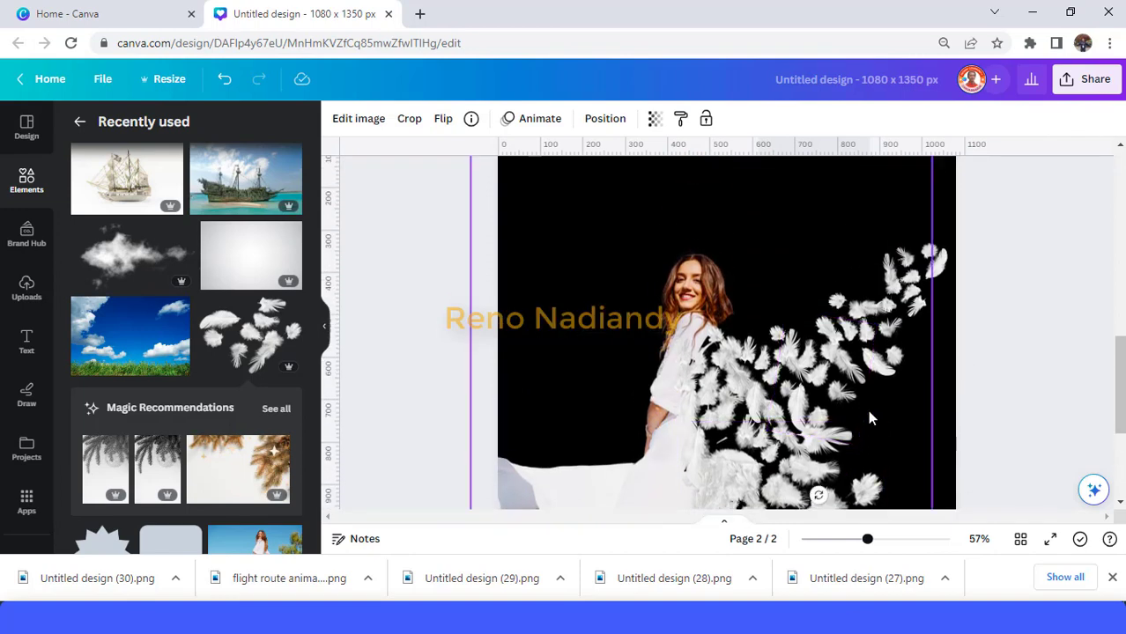
Set the blur of the farthest upper feathers at the page edge to 13 and their transparency to 89.
drag(779, 458, 917, 296)
click(916, 295)
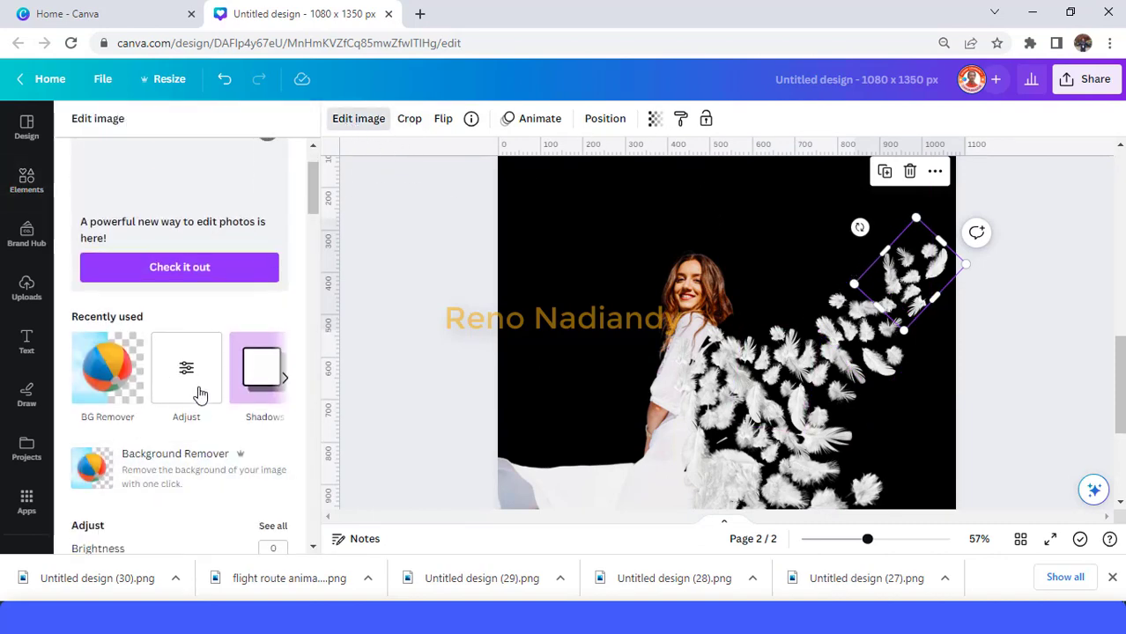
click(188, 371)
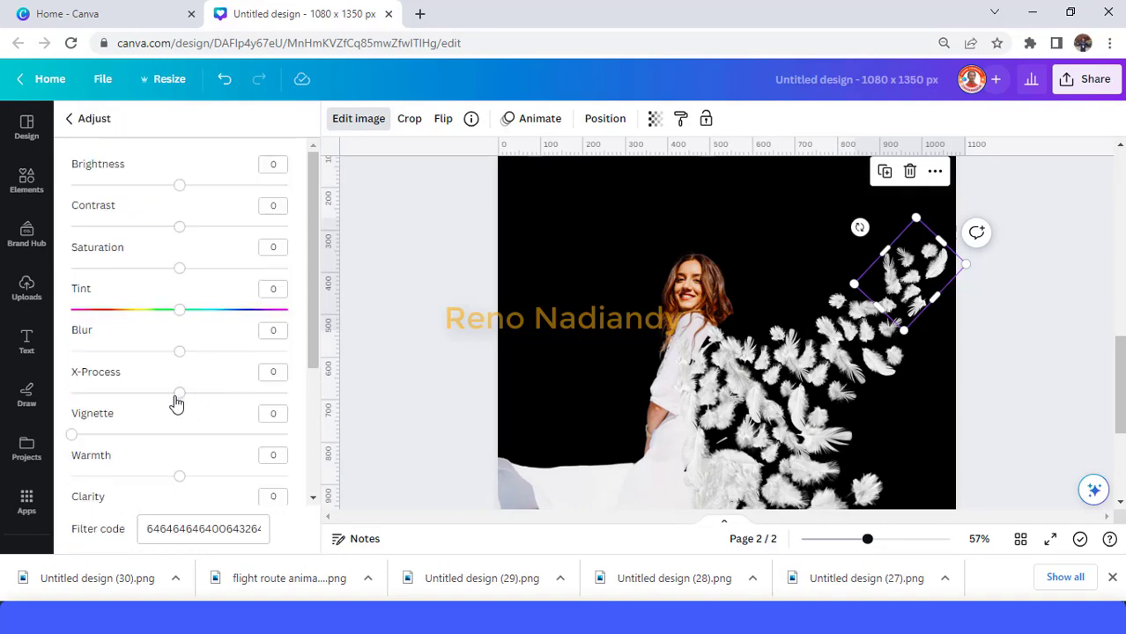
drag(184, 352, 194, 352)
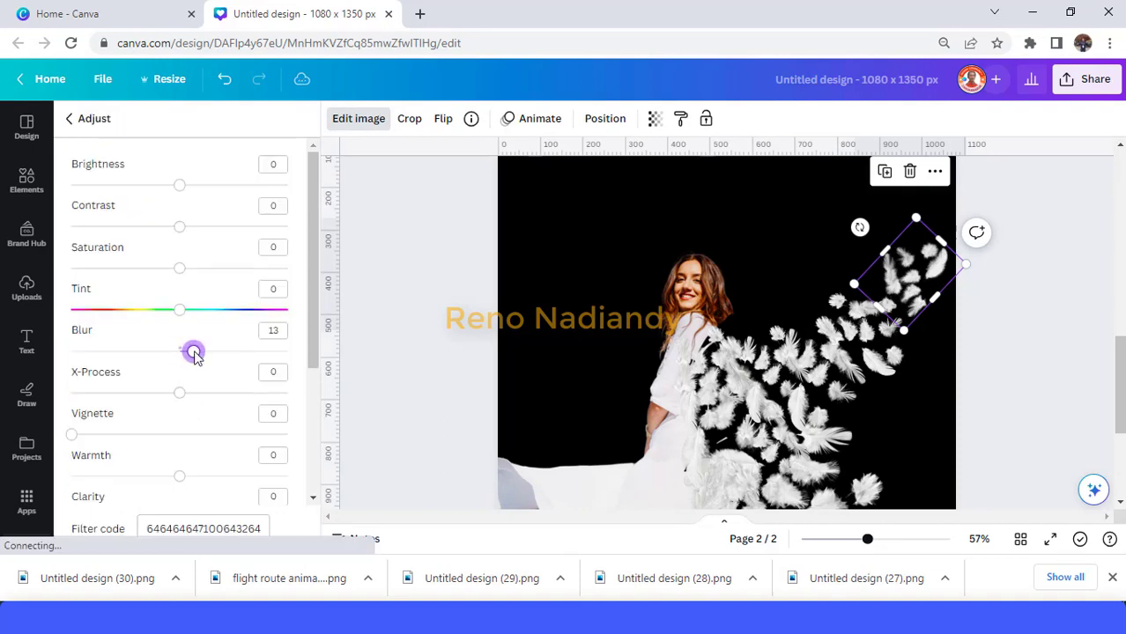
click(654, 119)
click(640, 179)
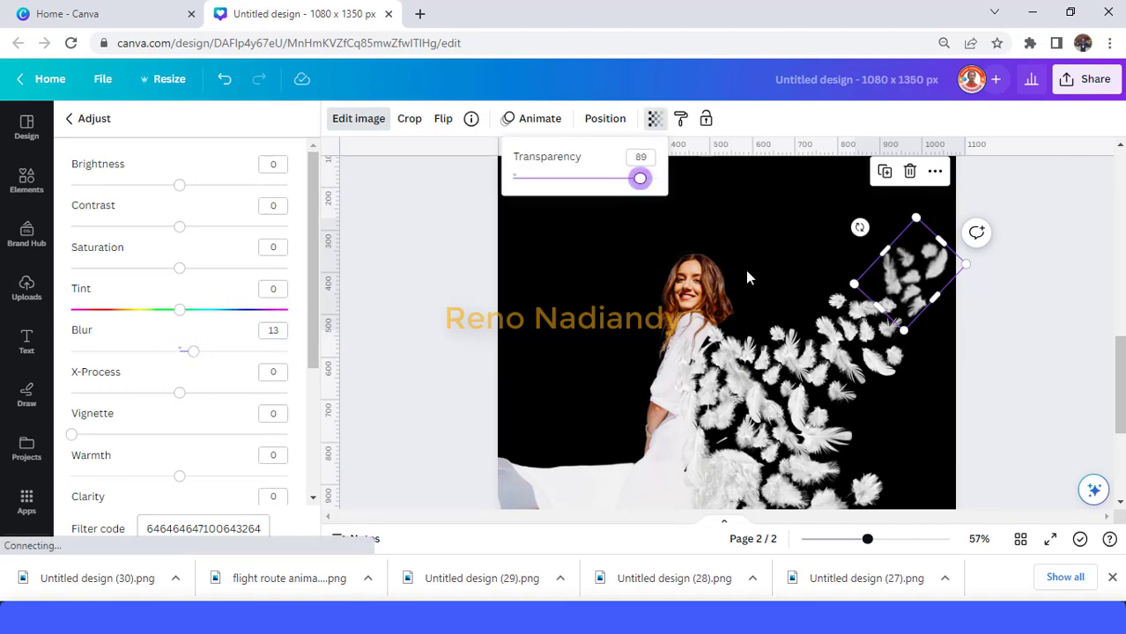
Set the blur of the neighbouring feathers, closer to the woman, to 3 and their transparency to 94.
click(851, 330)
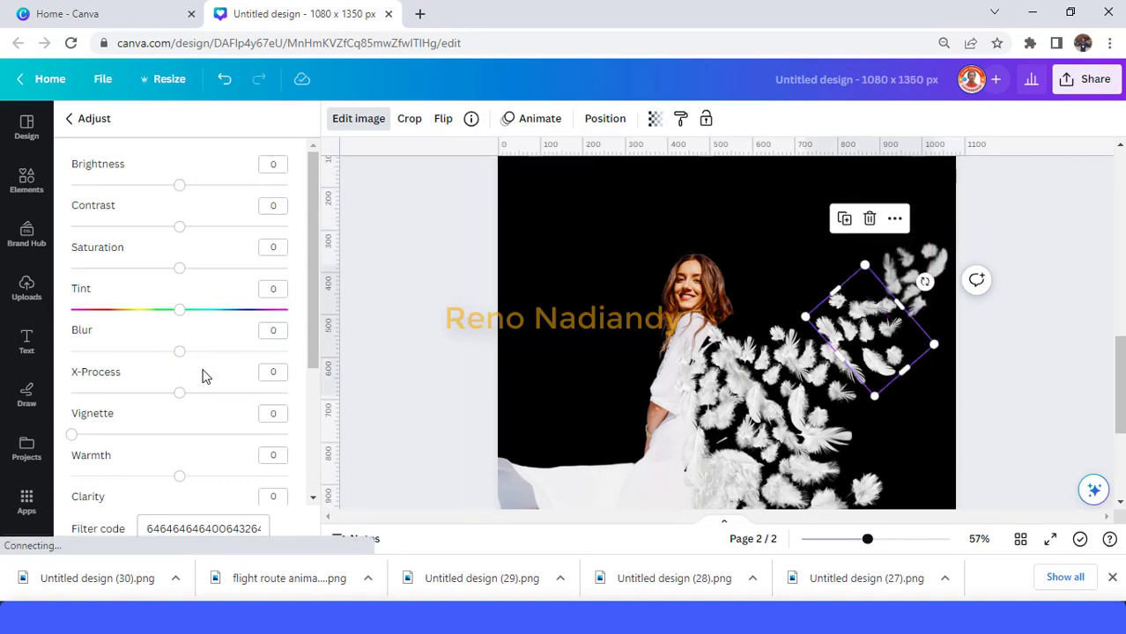
drag(179, 353, 183, 355)
click(656, 126)
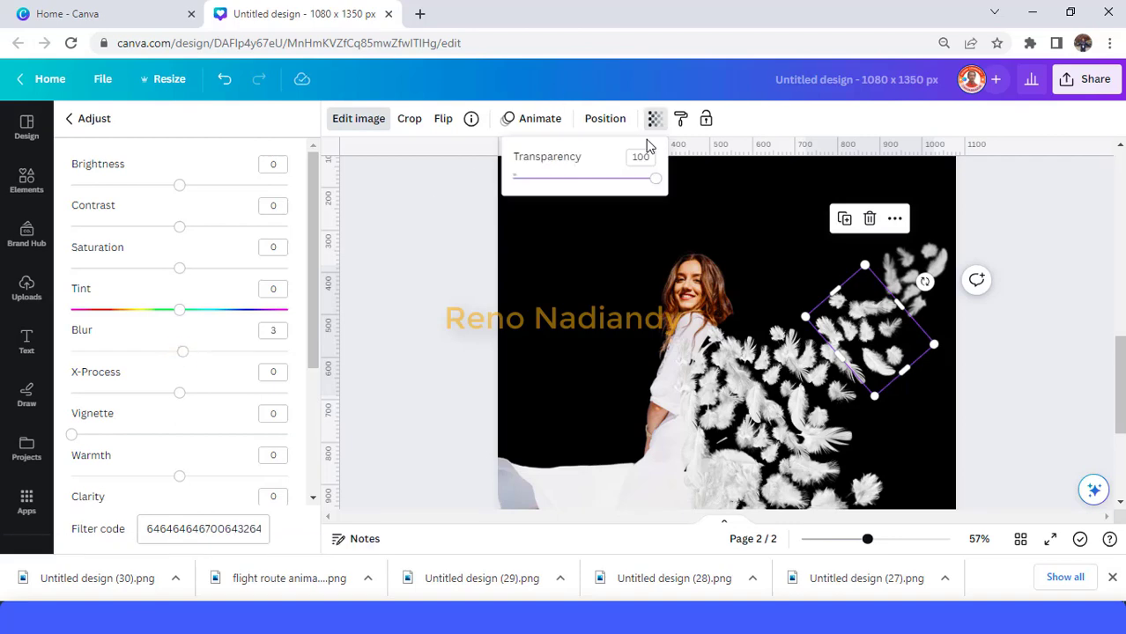
drag(651, 180, 648, 180)
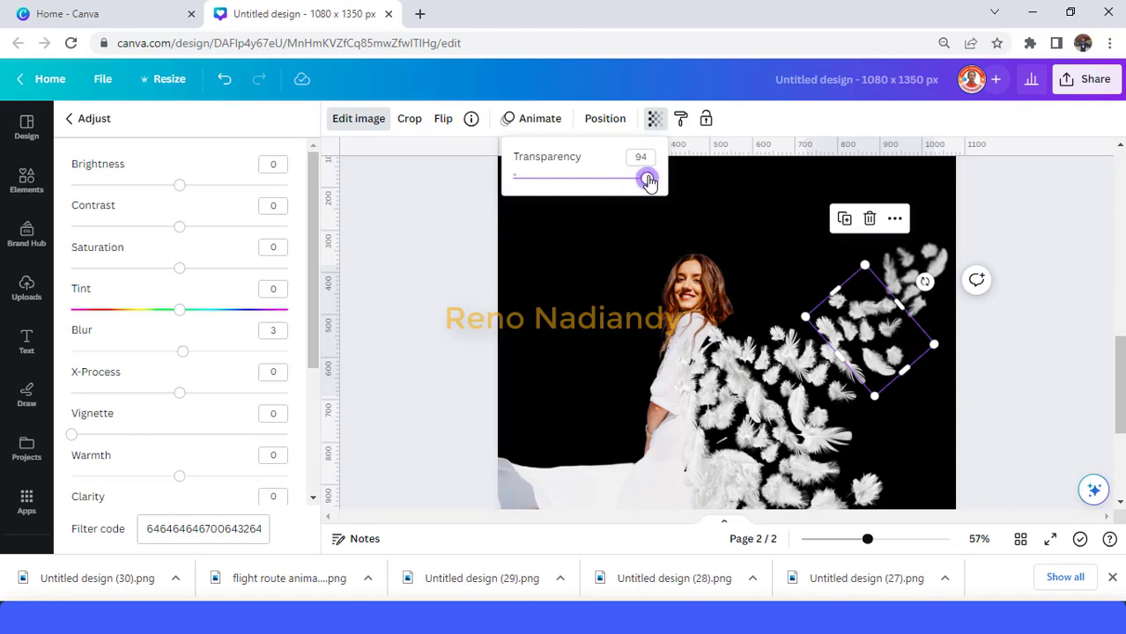
Duplicate the original large skirt feathers, enlarge the copy about one and a half times and place it over the page's lower corner.
scroll(832, 340, down, 3)
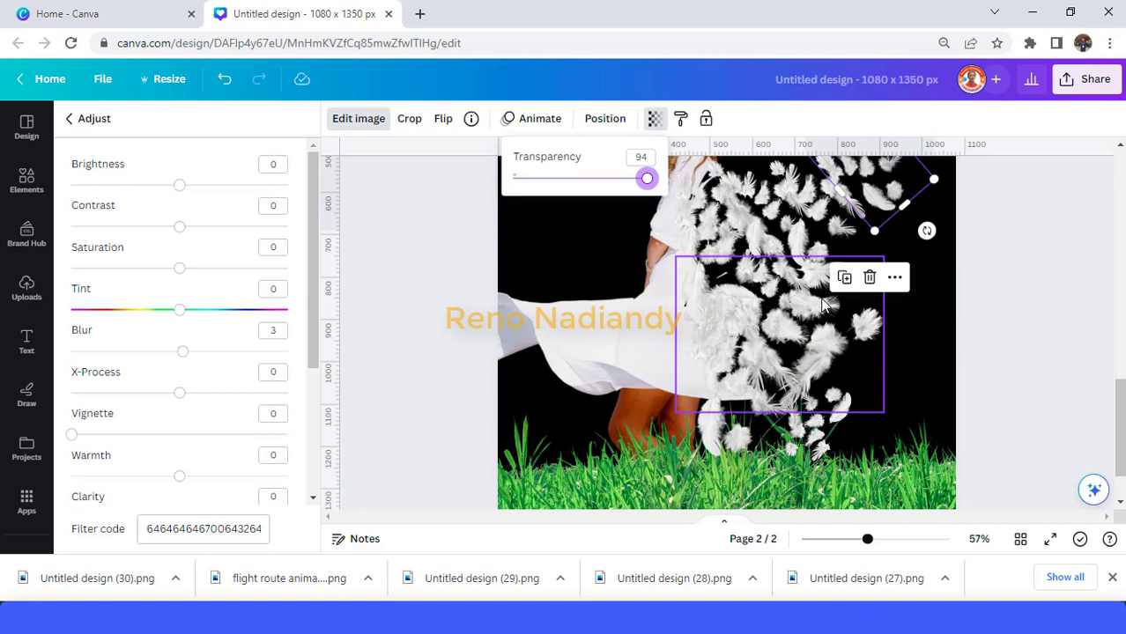
click(824, 304)
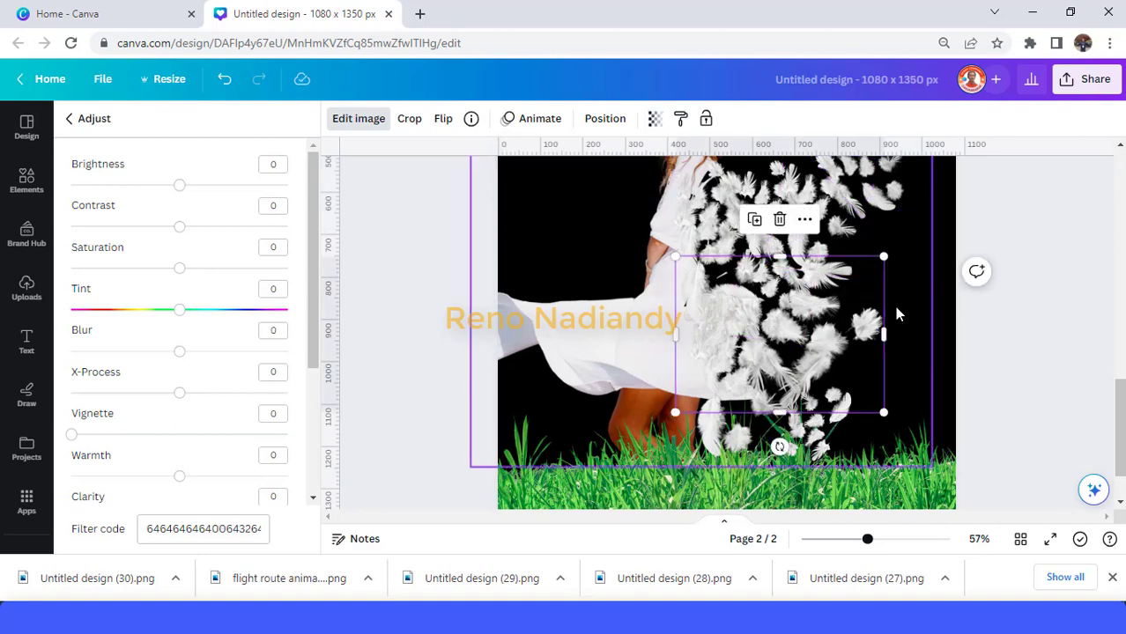
click(754, 220)
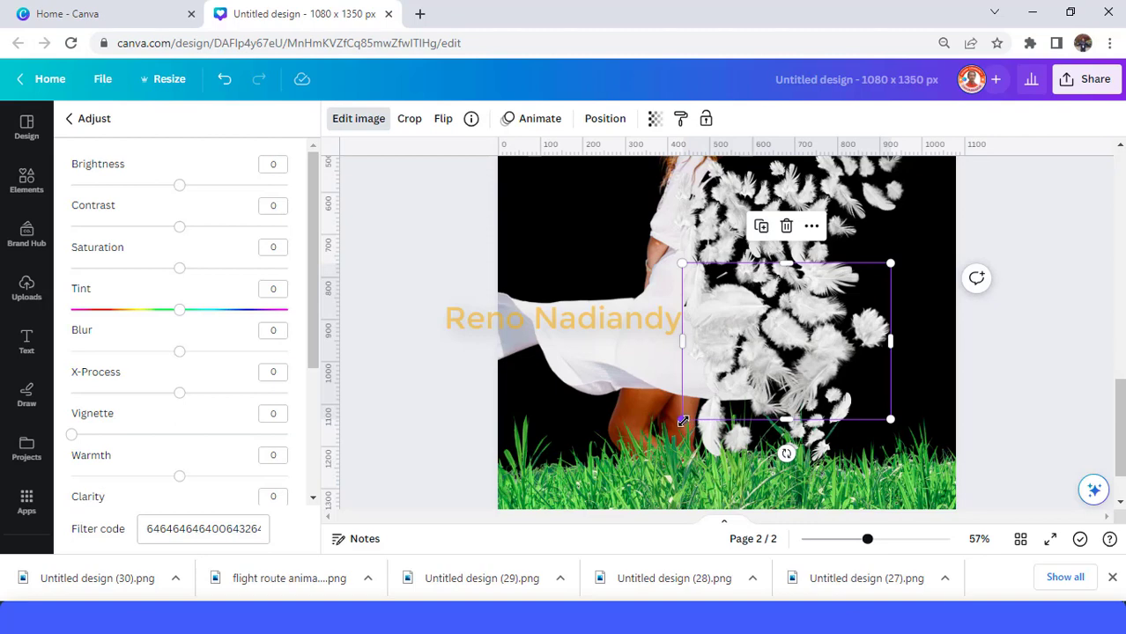
drag(683, 421, 568, 504)
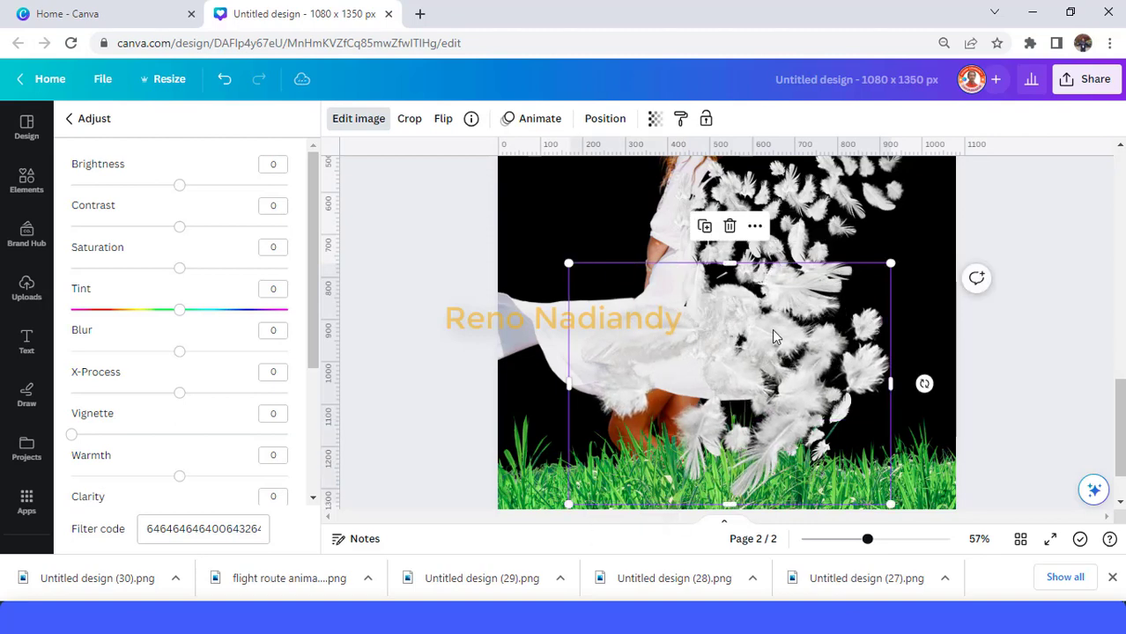
drag(773, 337, 880, 420)
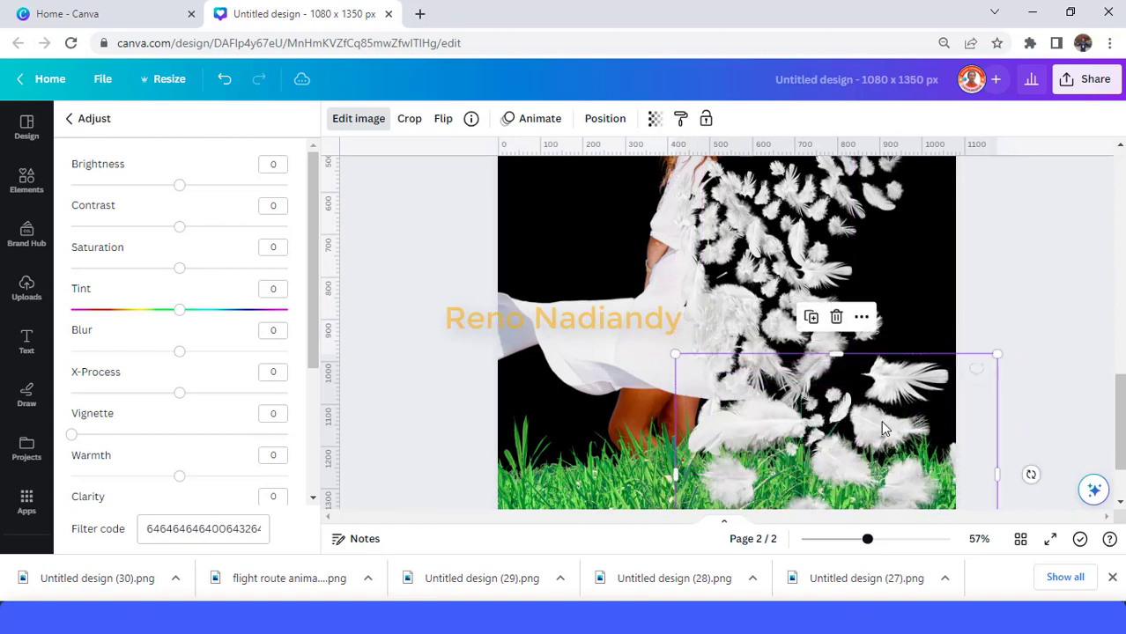
Set the blur of the enlarged feathers over the page's lower corner to 34 and their transparency to 80.
drag(231, 352, 219, 355)
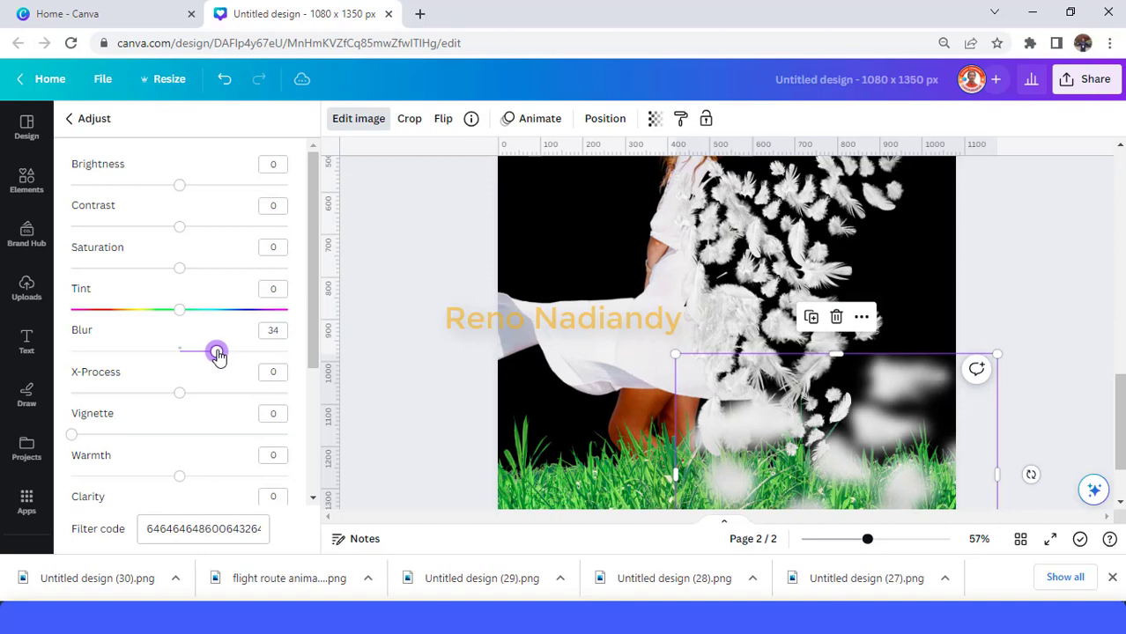
click(654, 118)
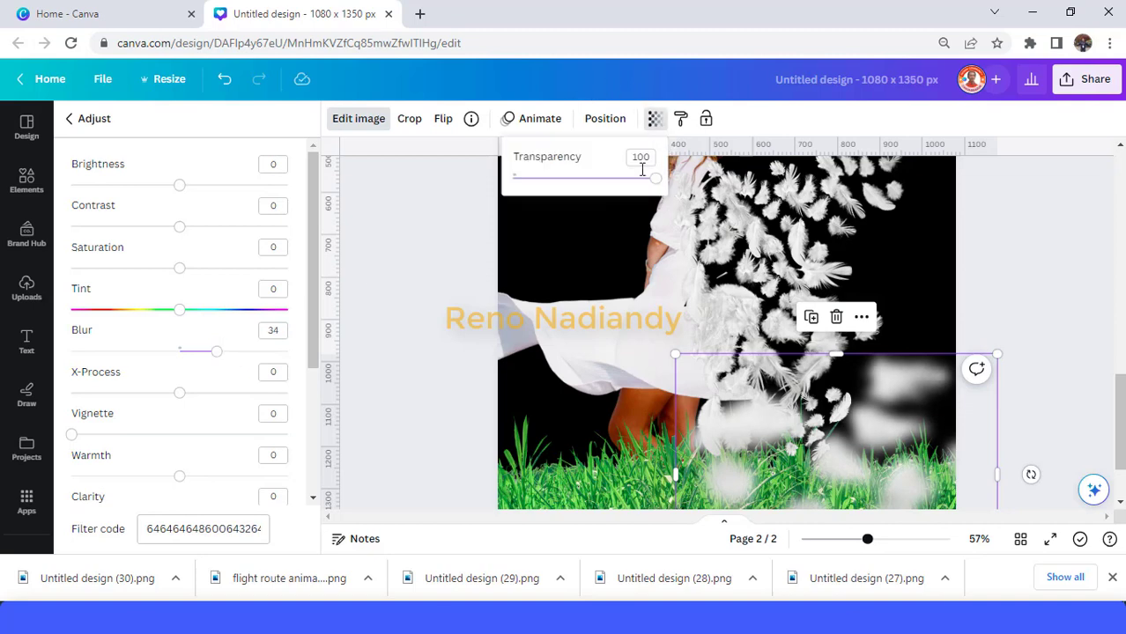
click(626, 180)
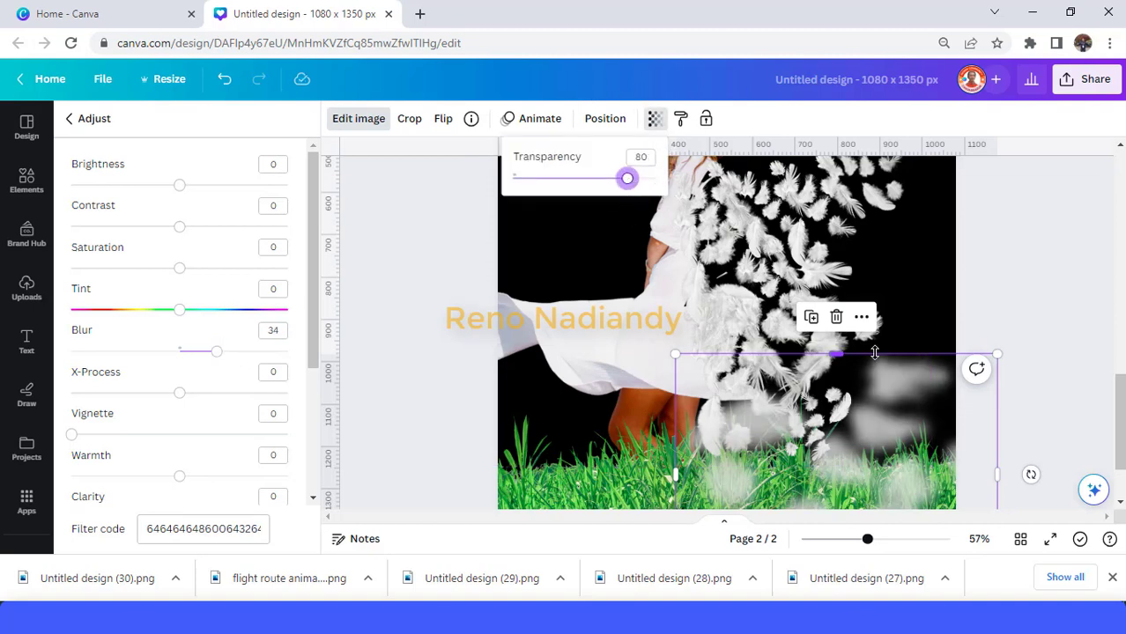
Duplicate the blurred enlarged feathers and place the copy over the grass in the opposite lower corner, beneath the flowing skirt.
drag(819, 327, 916, 445)
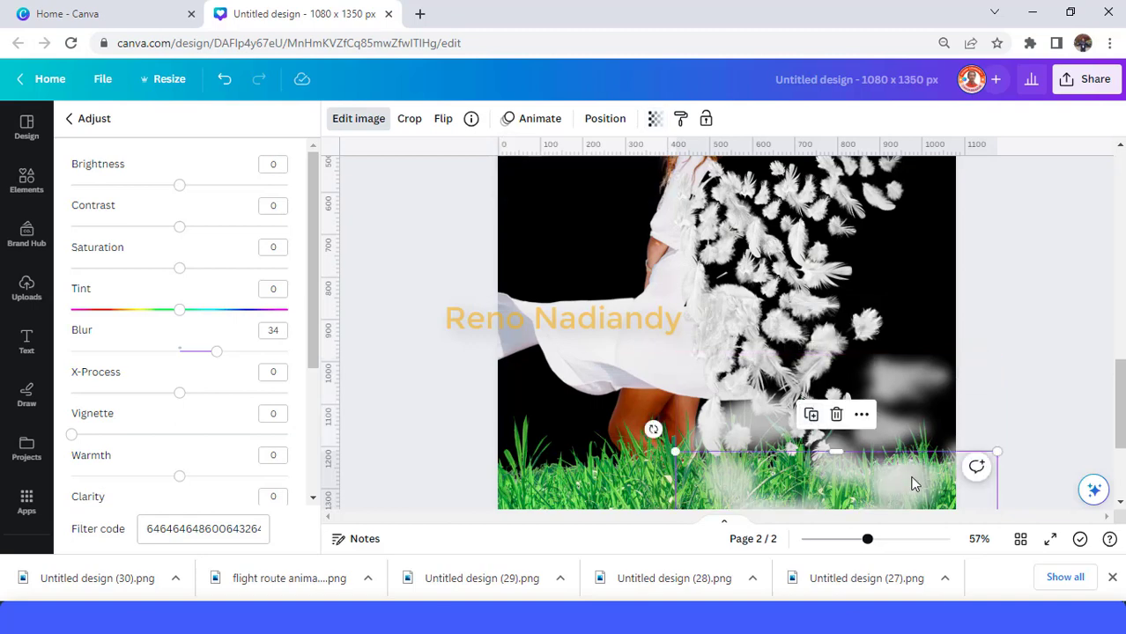
drag(640, 528, 610, 448)
scroll(983, 389, up, 2)
scroll(988, 388, up, 1)
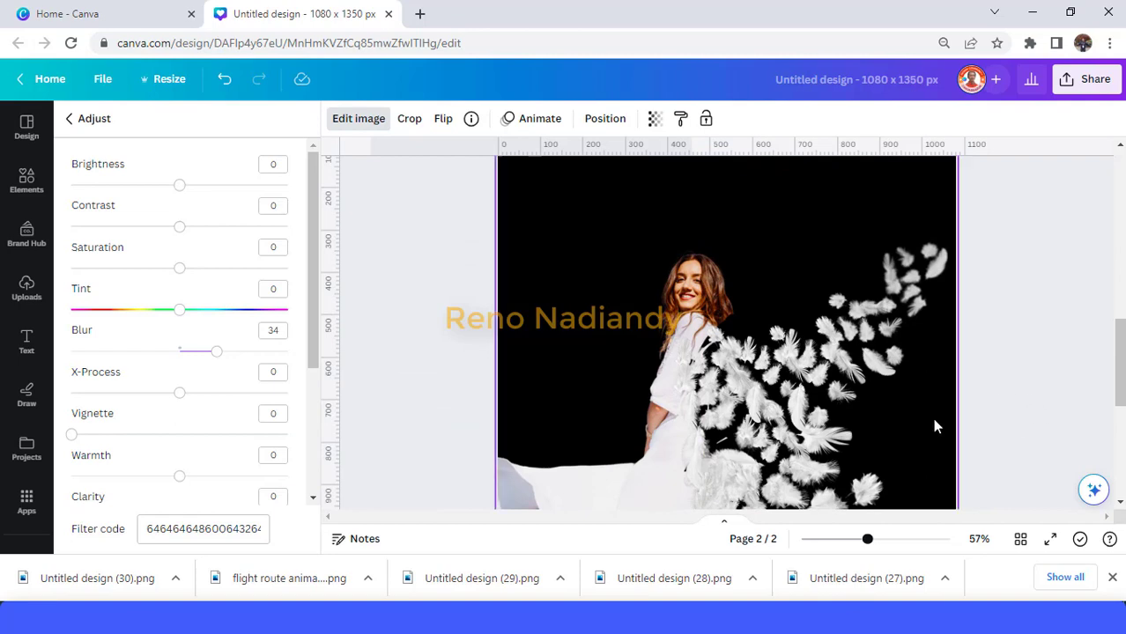
Duplicate the slightly blurred feathers near the page edge, shrink the copy to about half size and place it behind the woman's shoulder.
click(916, 539)
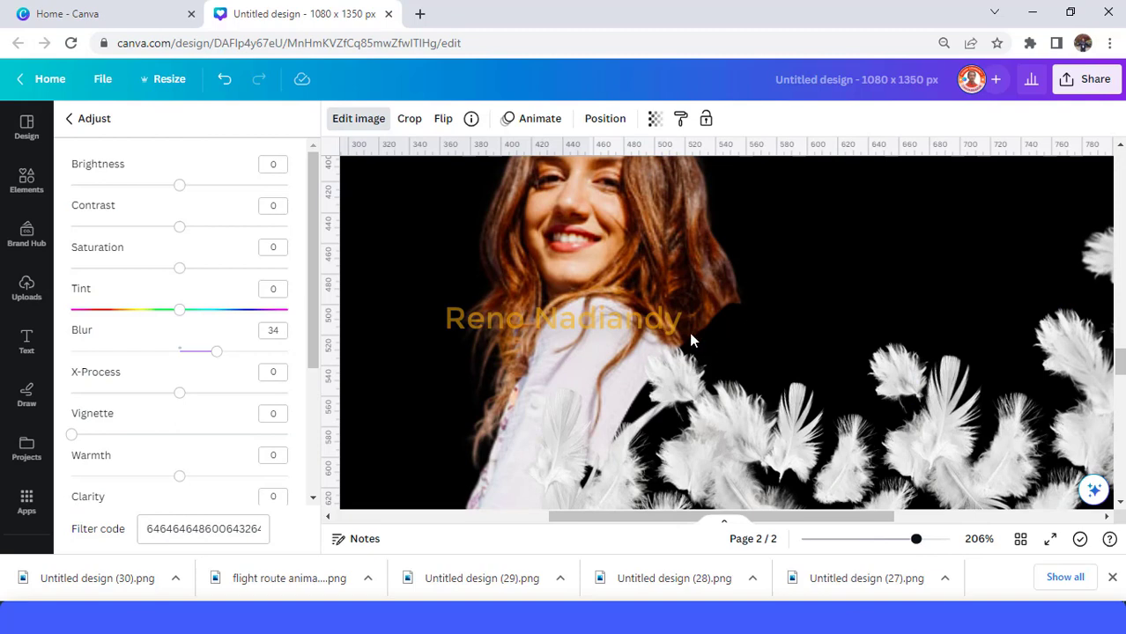
click(895, 540)
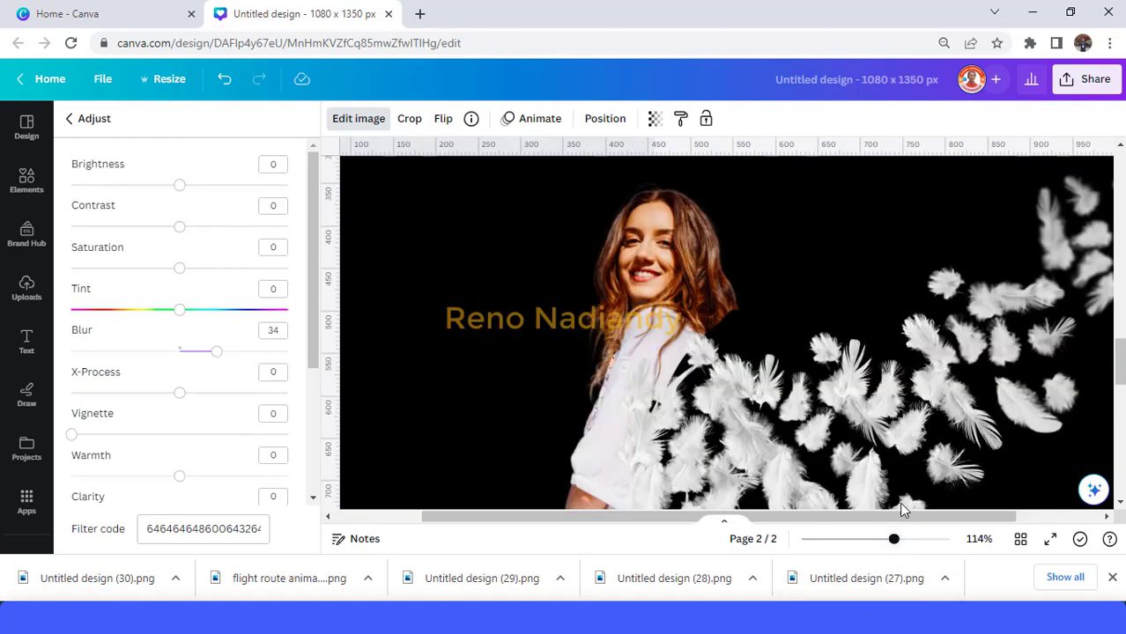
click(921, 322)
click(984, 169)
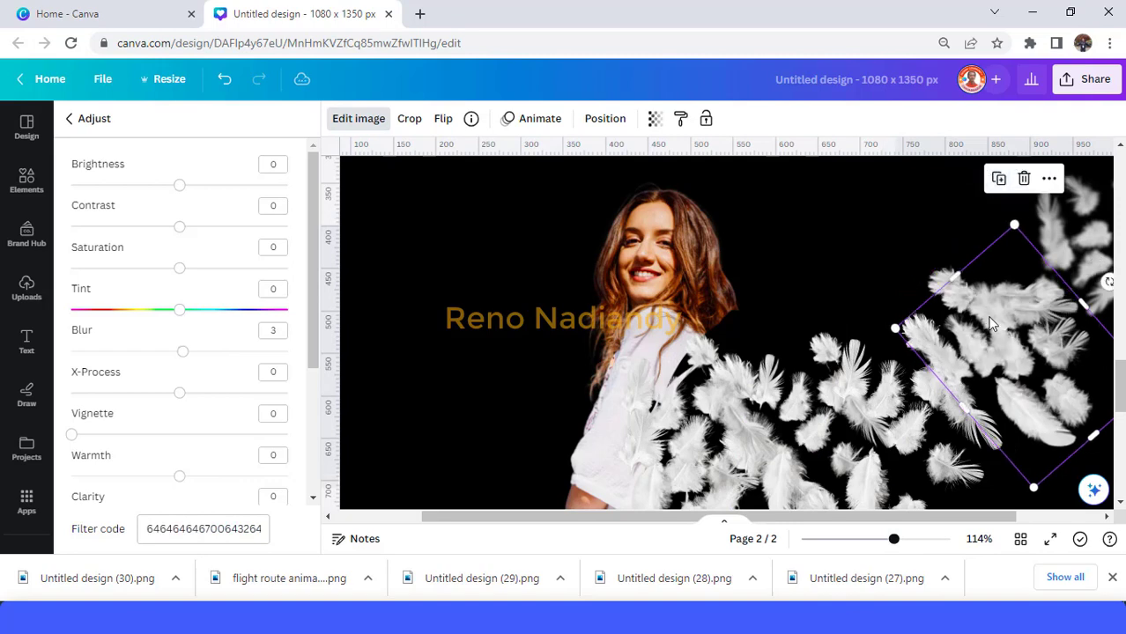
drag(995, 353, 803, 346)
drag(932, 361, 818, 340)
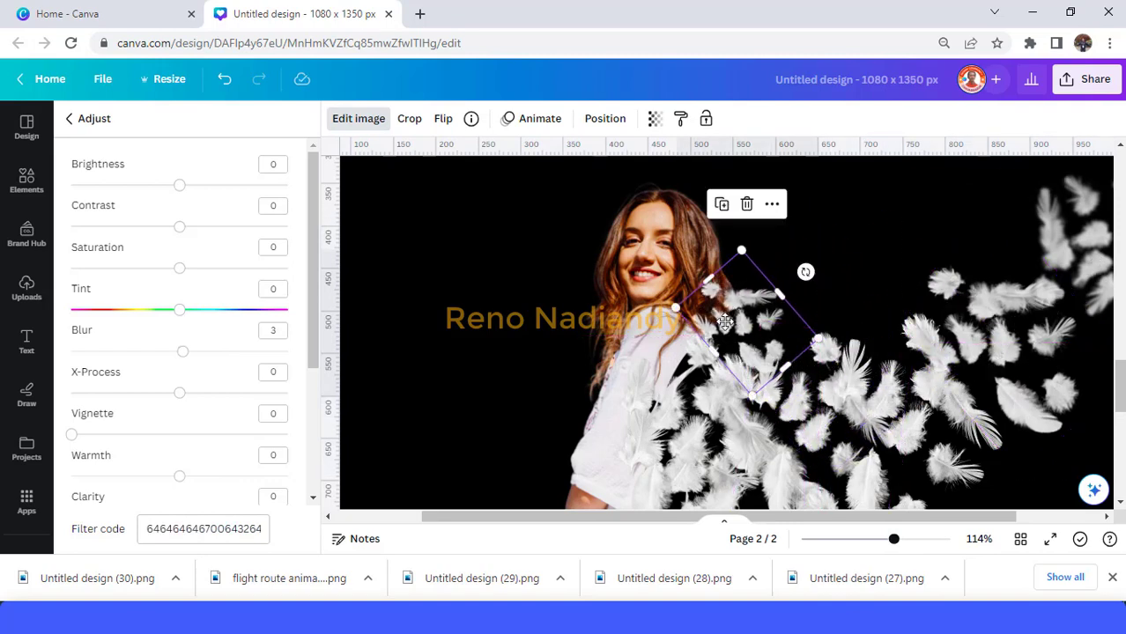
drag(724, 323, 724, 322)
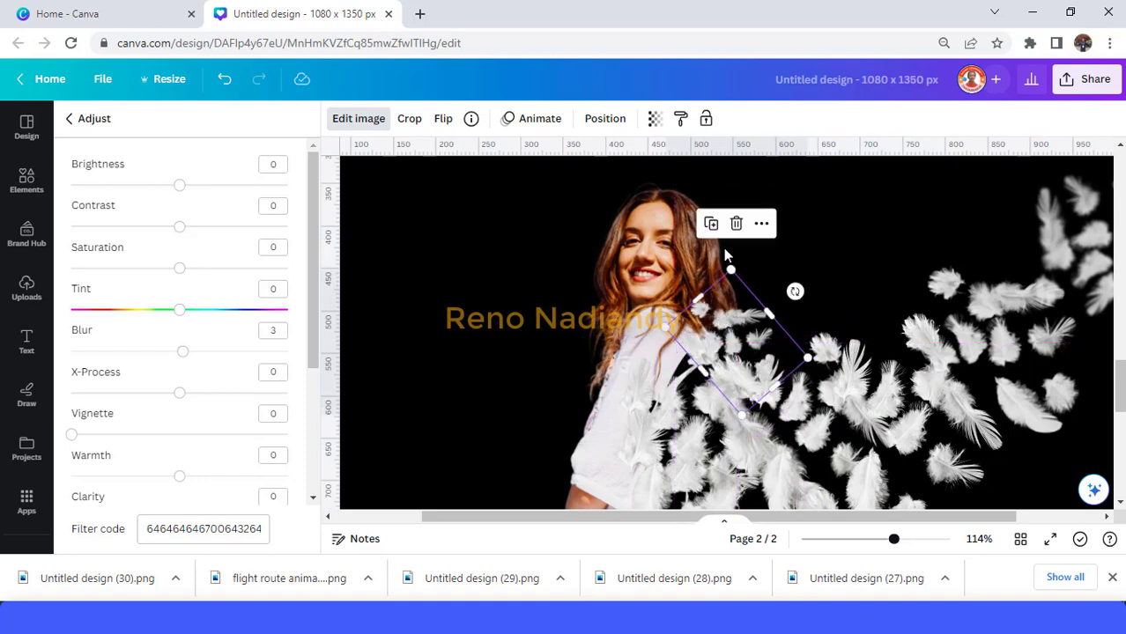
Duplicate the small shoulder feathers, rotate the copy and position it over the edge of her shoulder and upper back.
click(711, 224)
drag(520, 394, 713, 366)
drag(762, 300, 740, 407)
drag(707, 364, 699, 370)
drag(893, 539, 846, 543)
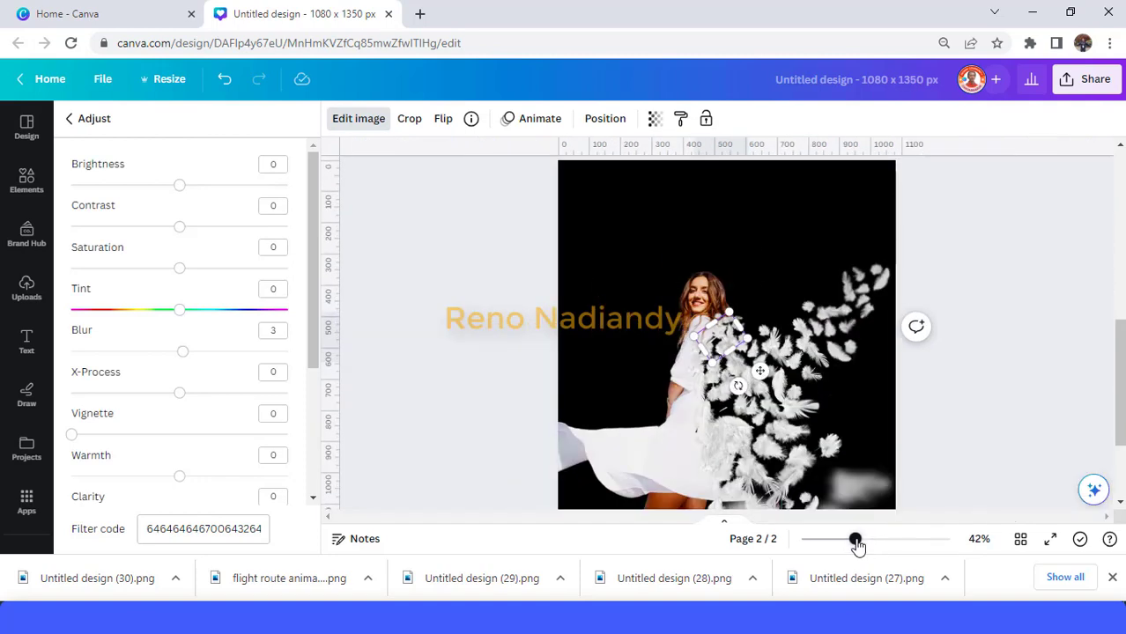
scroll(995, 359, down, 2)
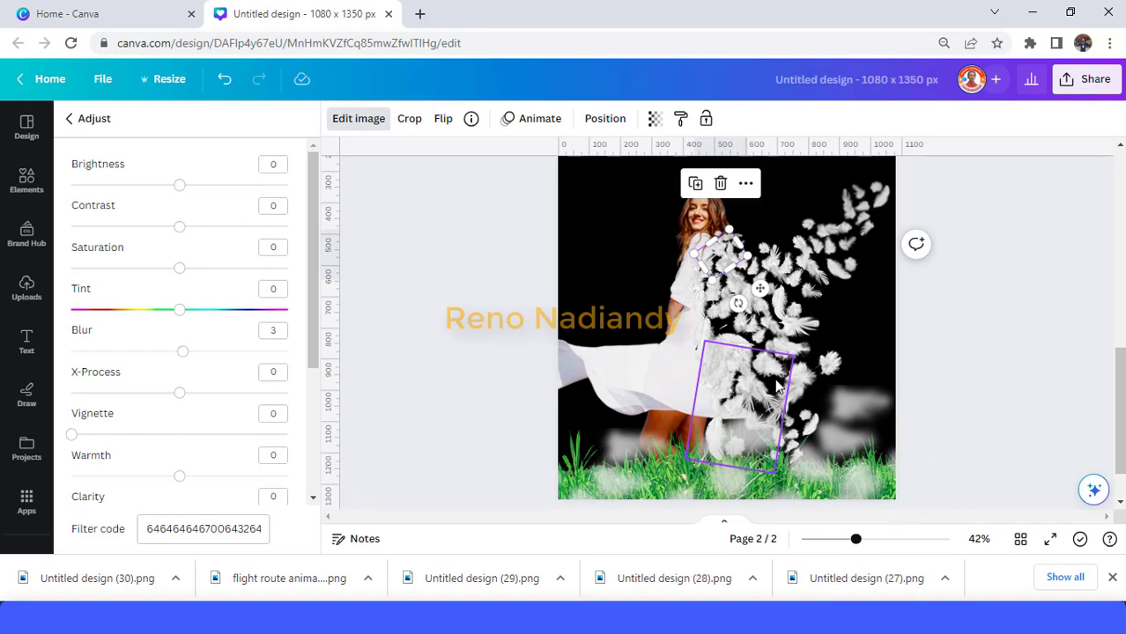
scroll(777, 386, down, 2)
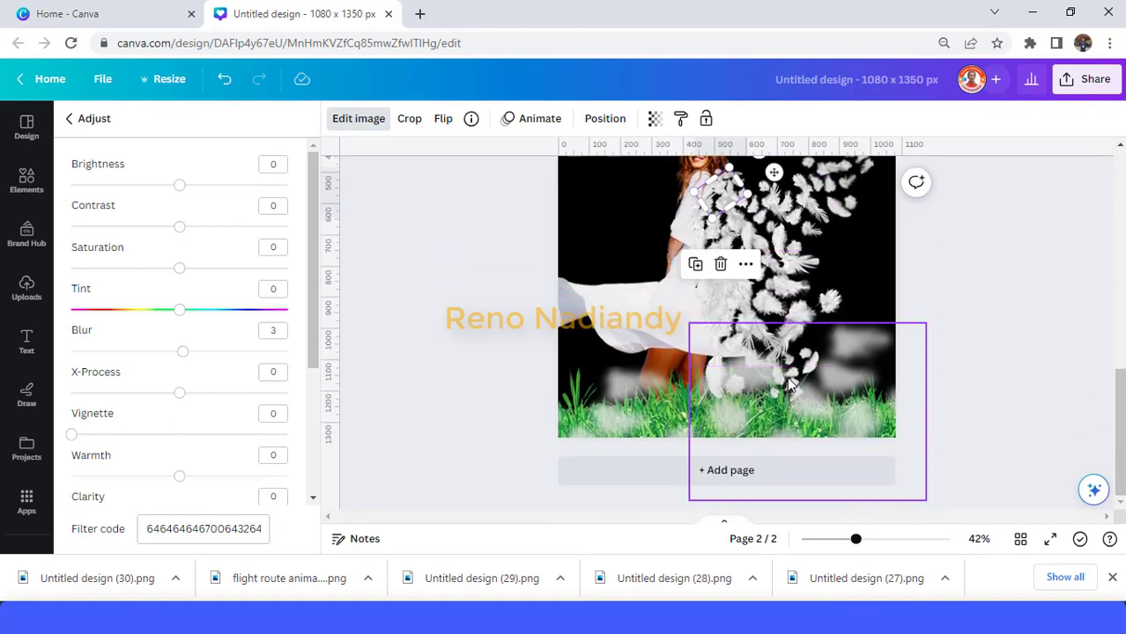
scroll(790, 386, up, 3)
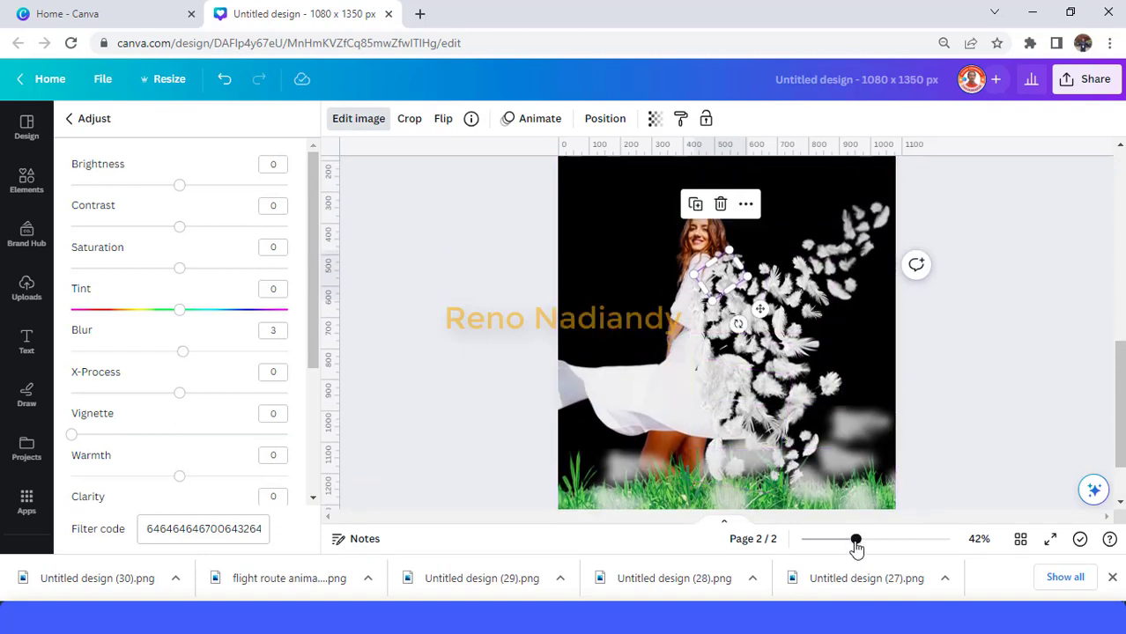
drag(853, 544, 850, 543)
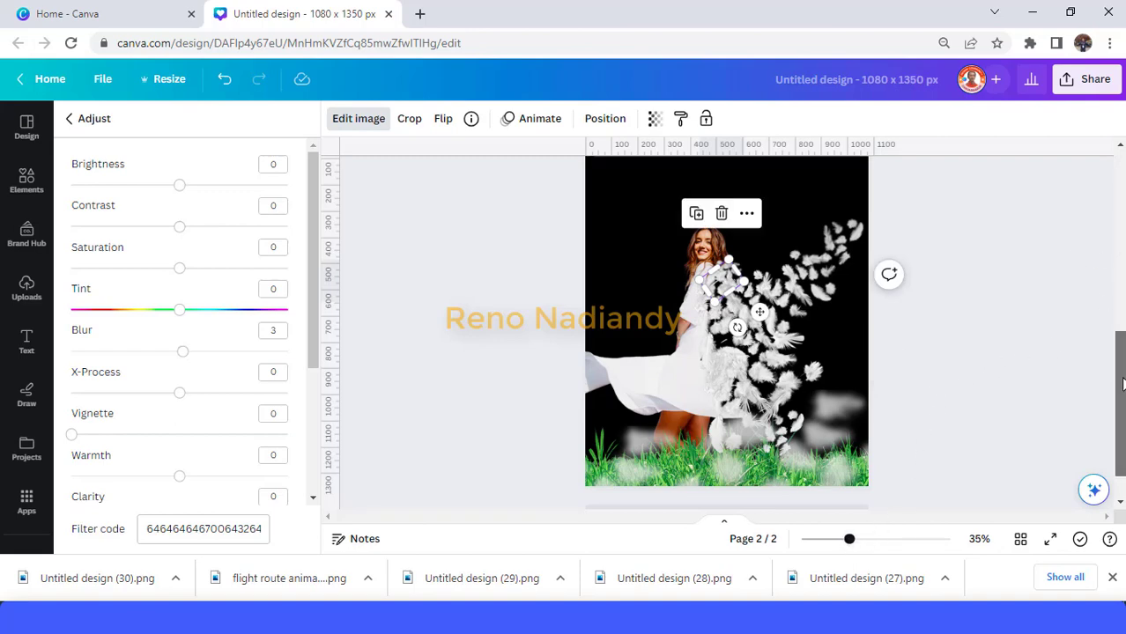
scroll(1057, 366, up, 2)
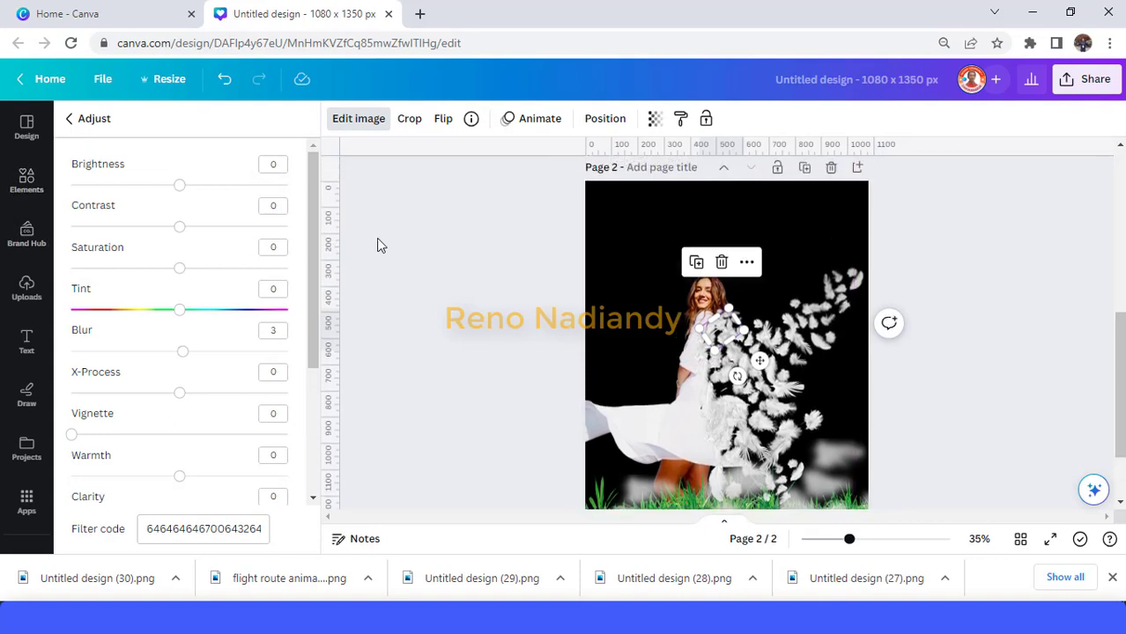
Search the elements for "sky" and show all the photo results.
click(7, 198)
click(16, 180)
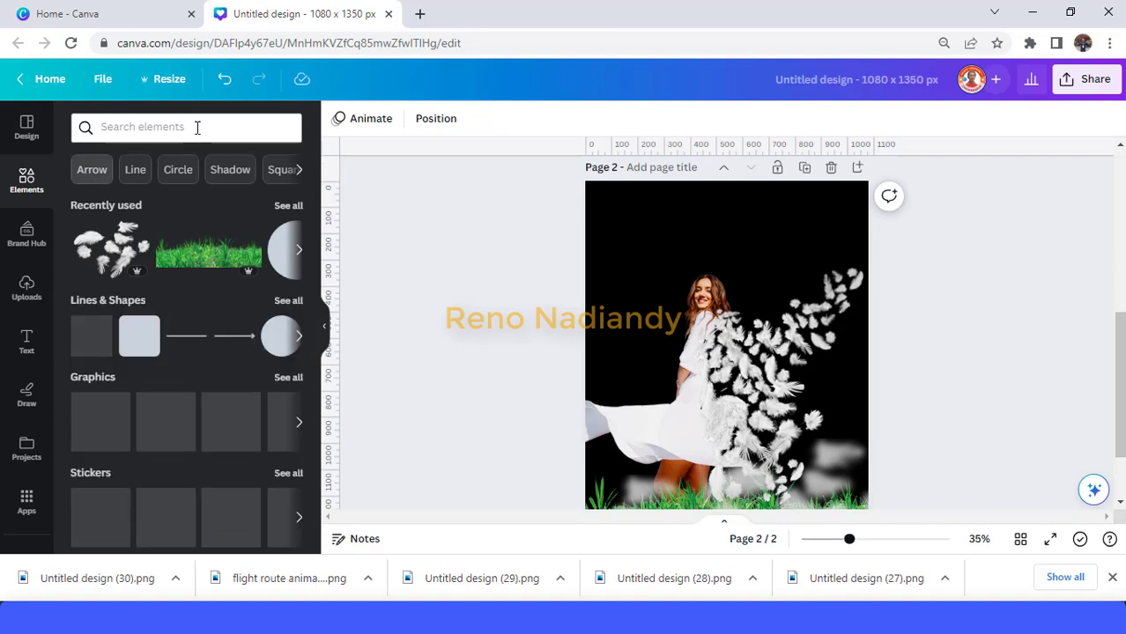
click(200, 126)
text(sky)
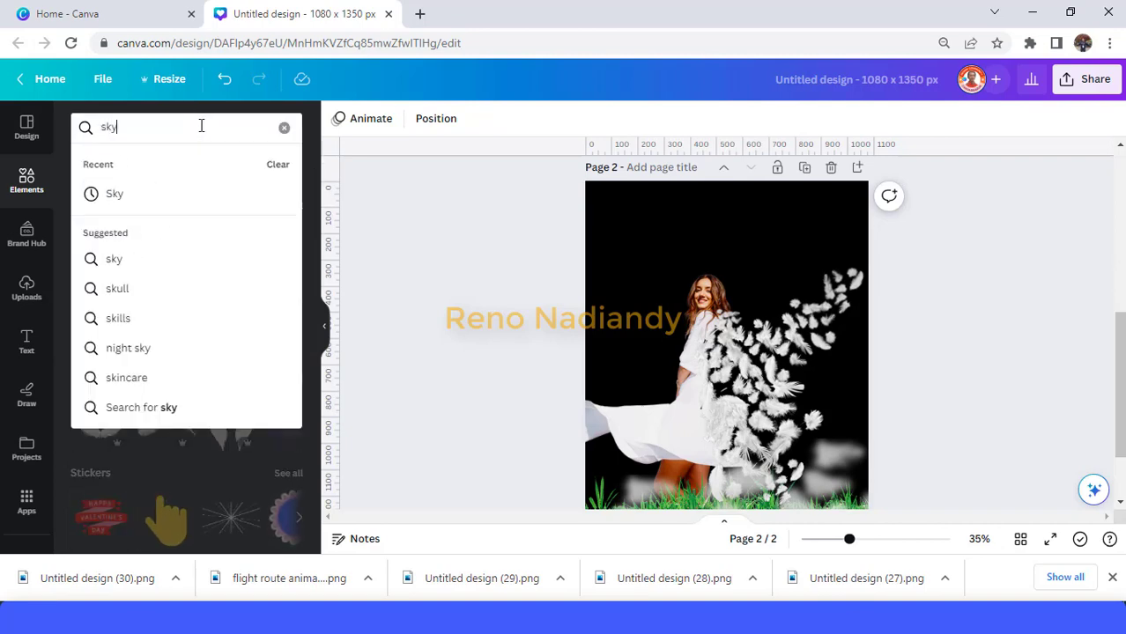
key(Return)
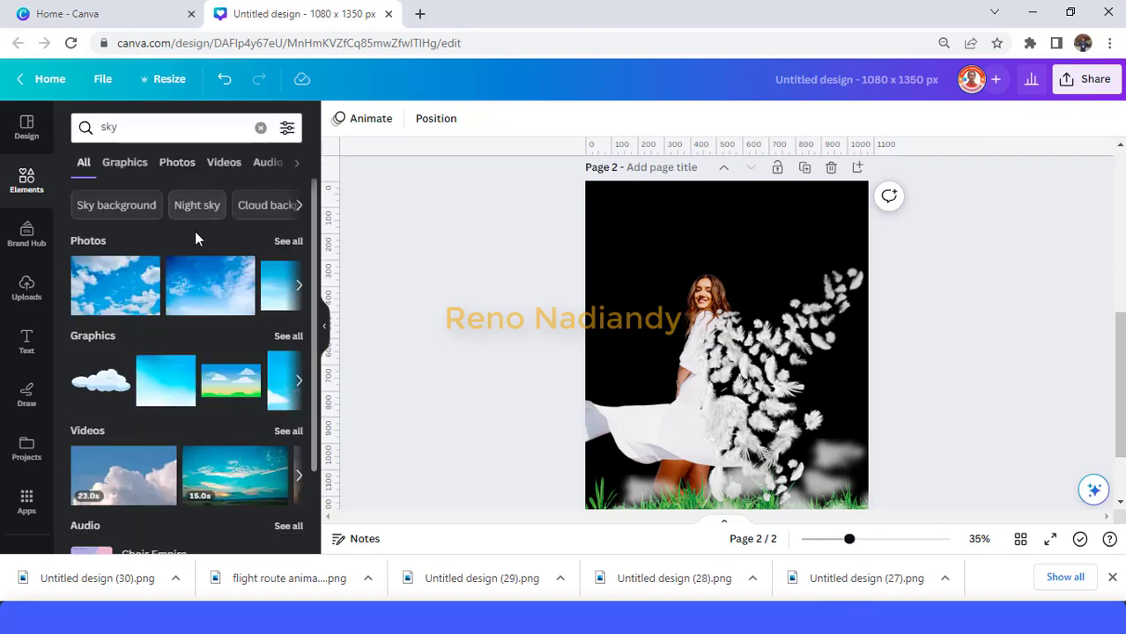
click(283, 243)
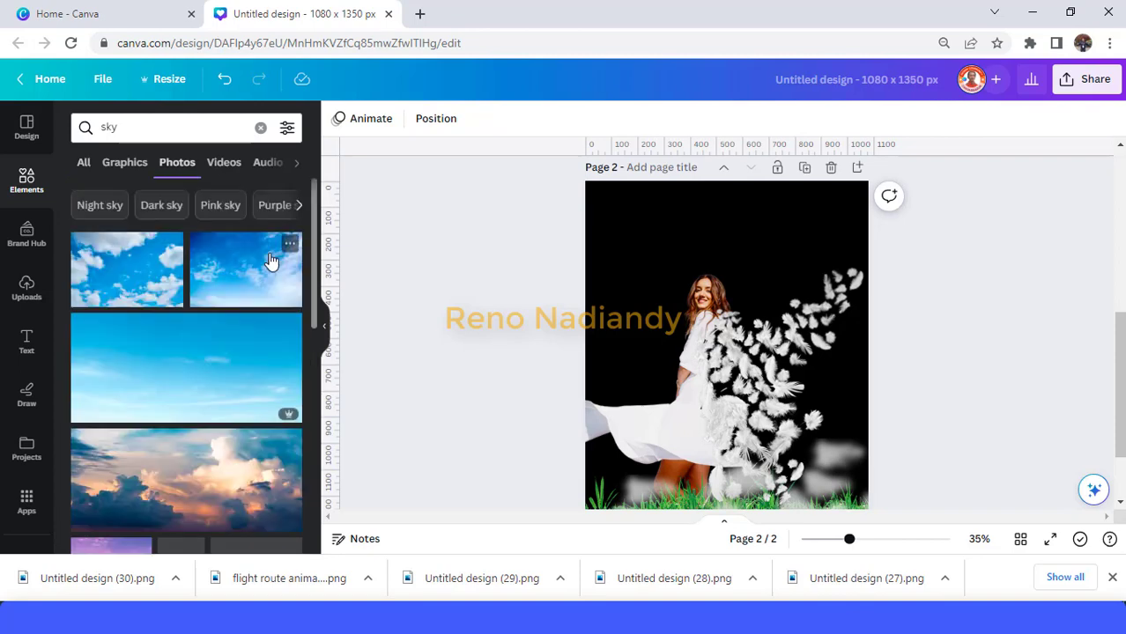
Add the pale turquoise sky photo and set it as the page background.
scroll(272, 263, down, 1)
scroll(271, 263, down, 3)
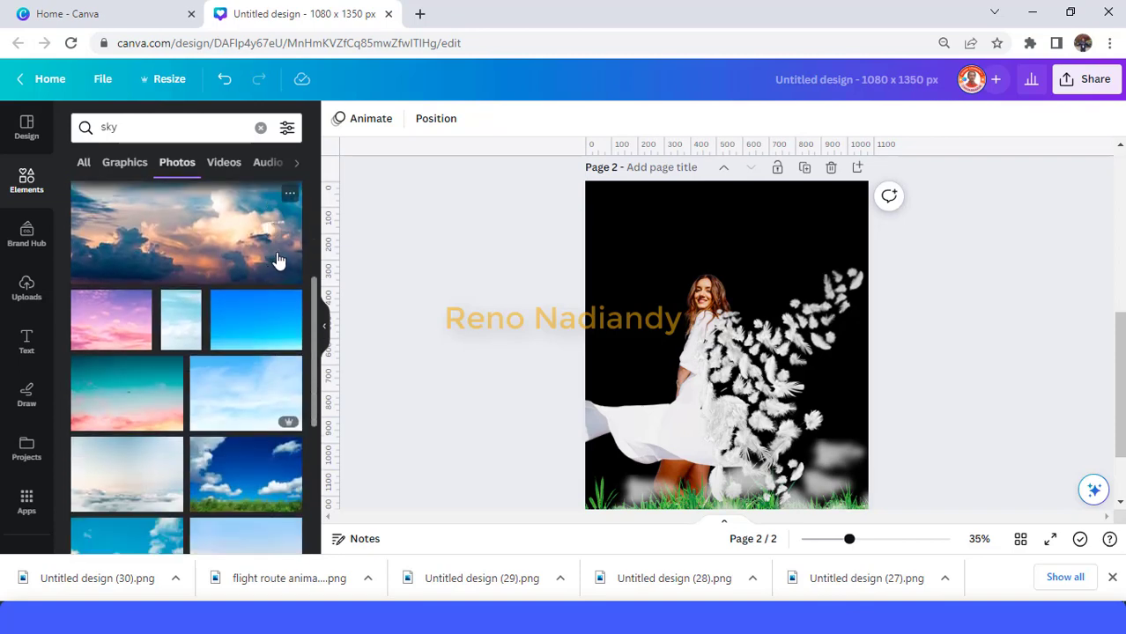
scroll(277, 291, down, 3)
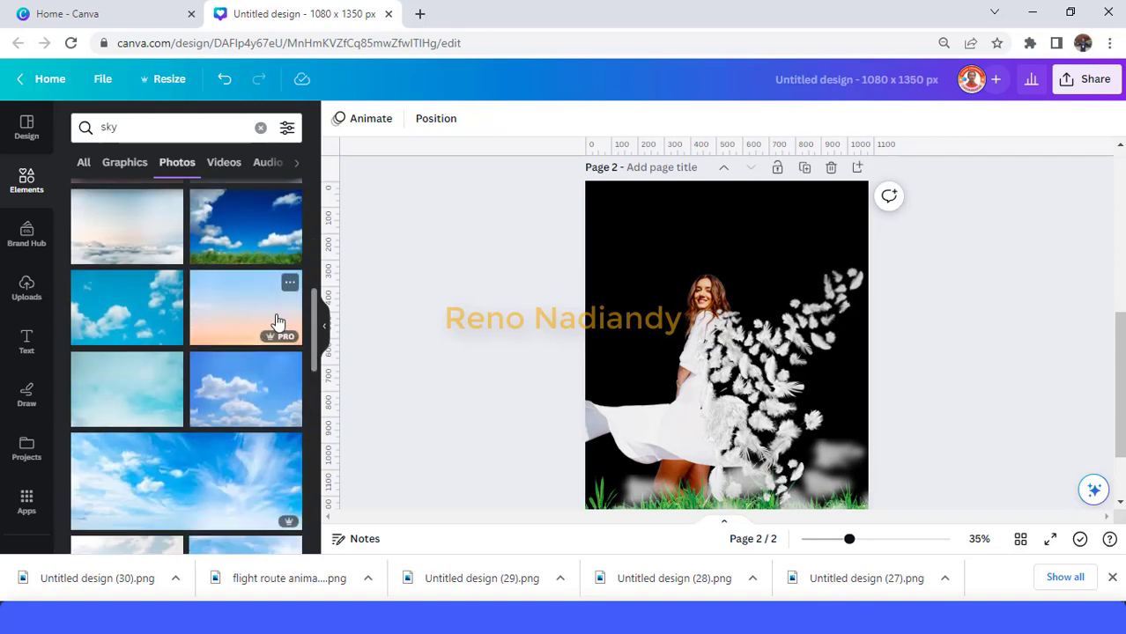
click(122, 402)
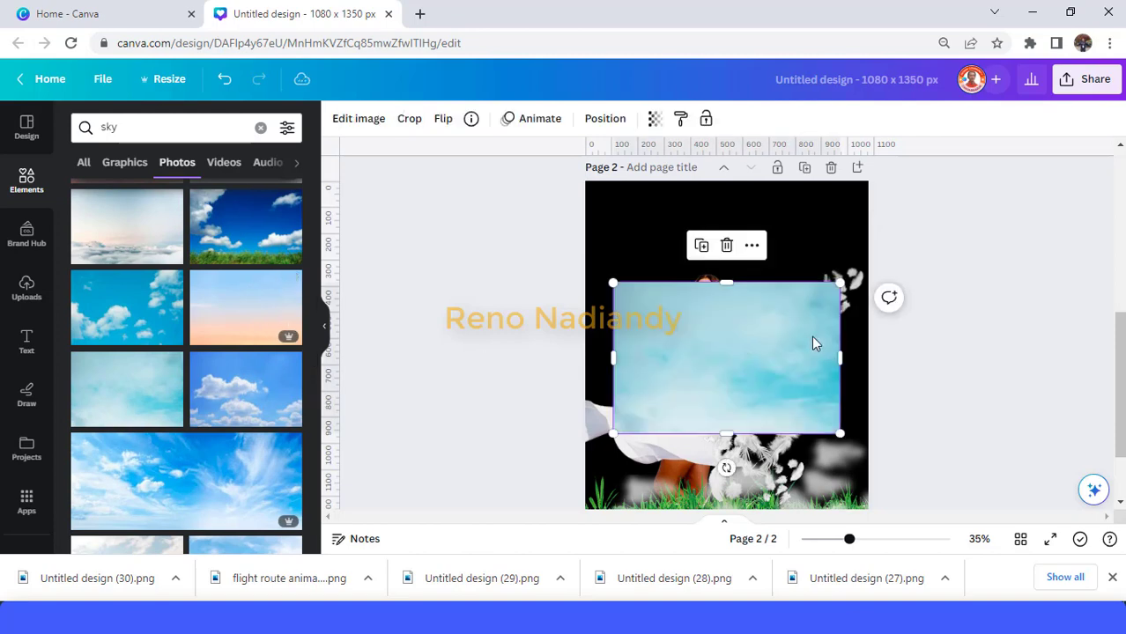
right_click(778, 338)
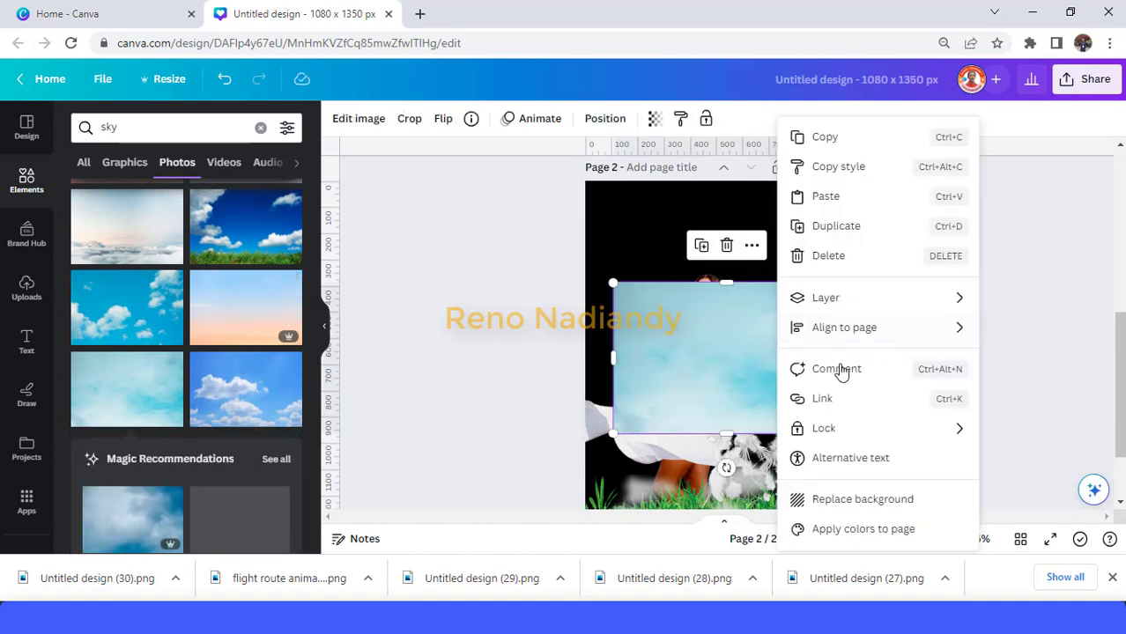
click(851, 499)
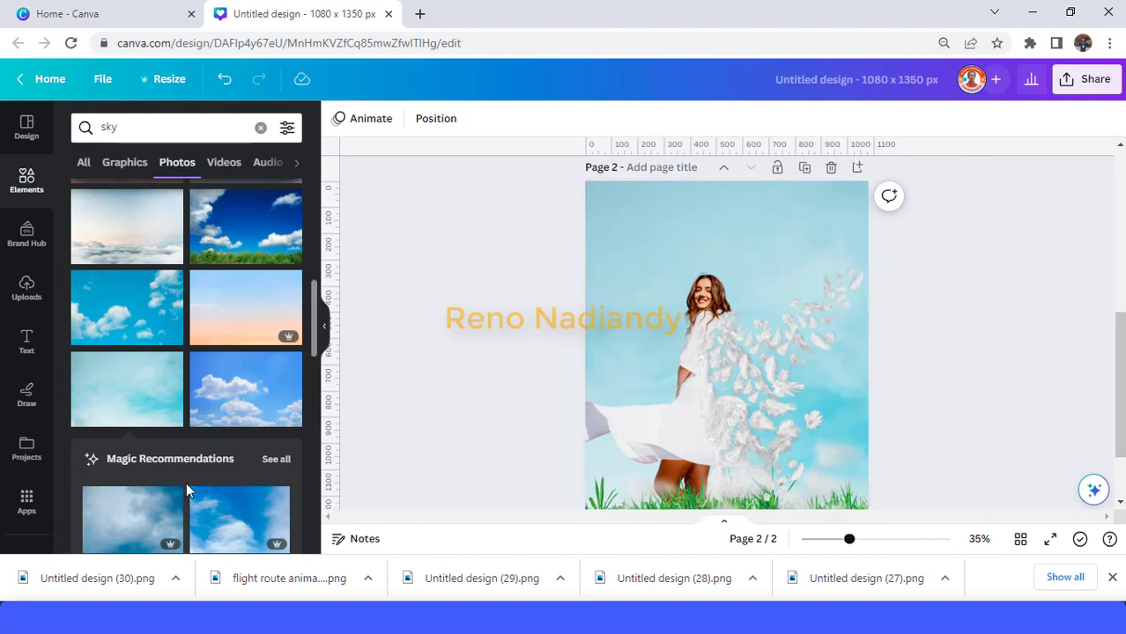
Add the pastel blue-to-peach sky photo and replace the page background with it.
scroll(246, 410, down, 2)
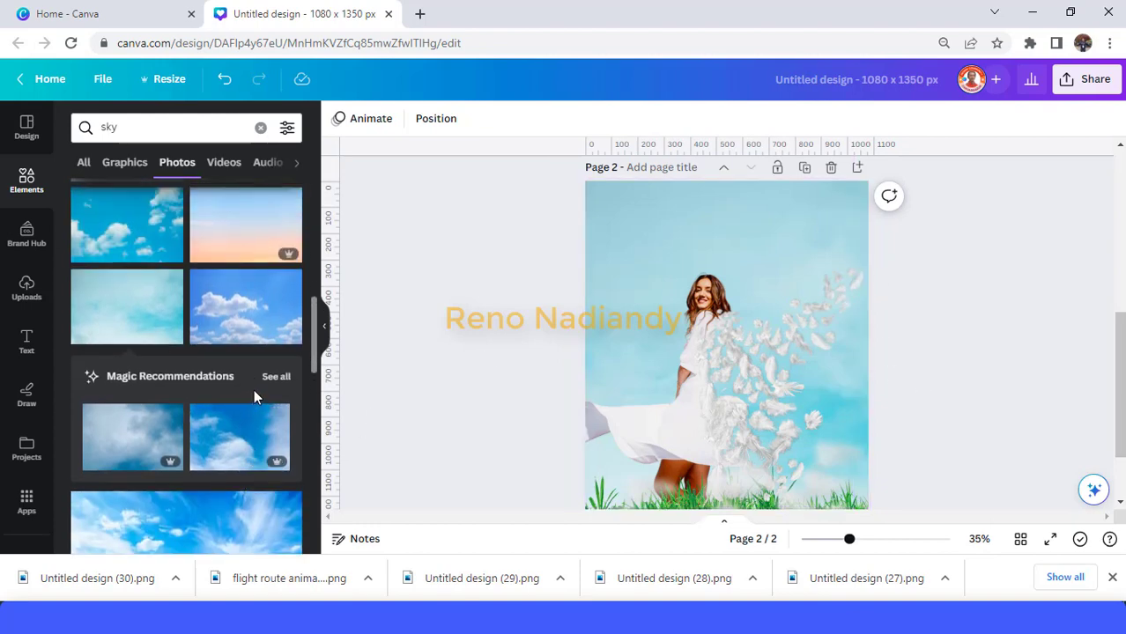
scroll(255, 392, down, 1)
scroll(256, 394, up, 1)
click(280, 242)
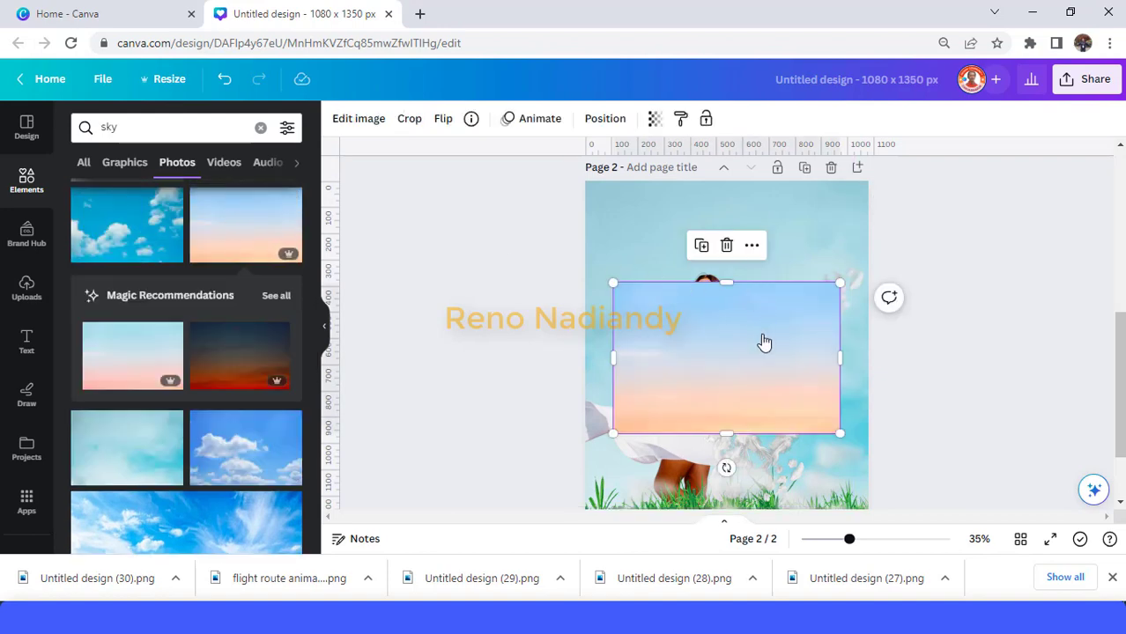
right_click(761, 342)
click(840, 499)
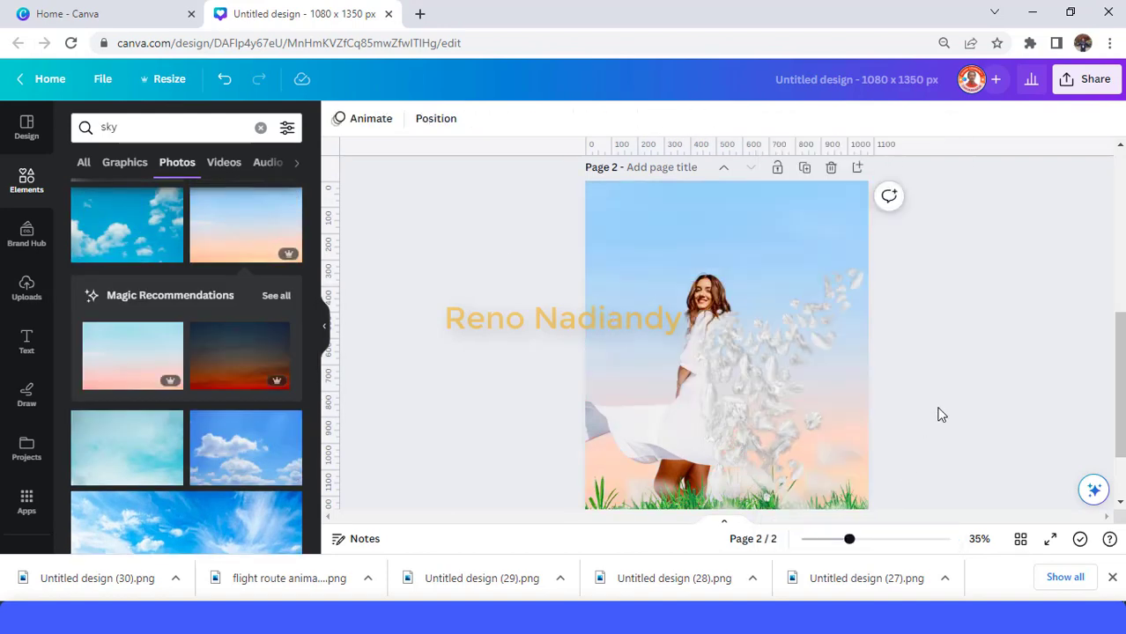
Add the bright blue sky photo with puffy white clouds and replace the page background with it.
scroll(264, 472, down, 1)
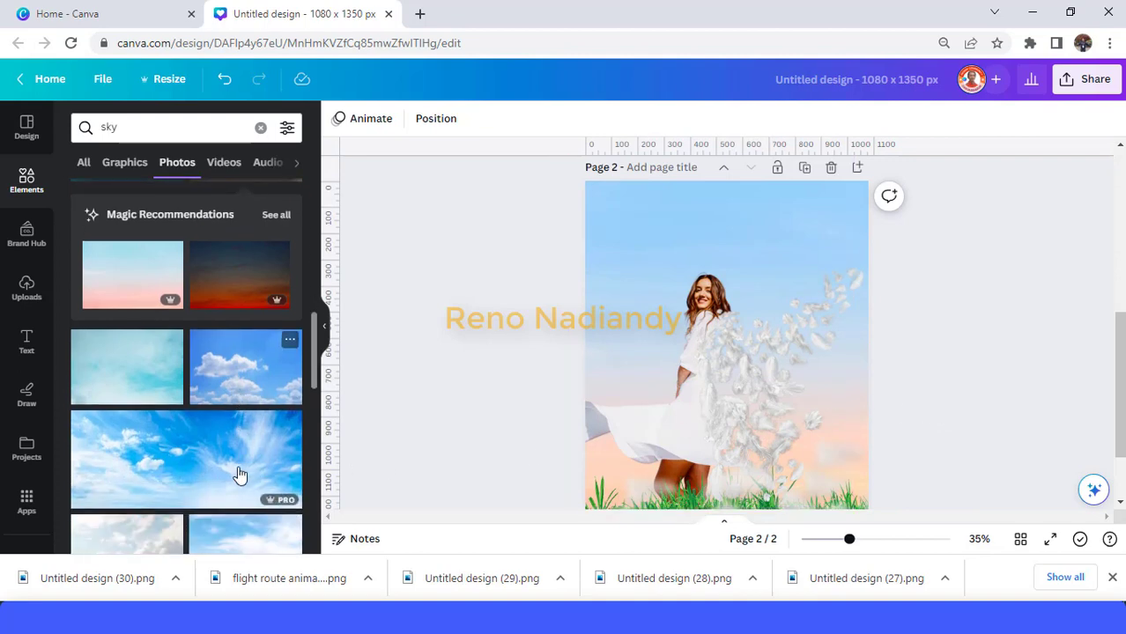
click(254, 376)
right_click(744, 326)
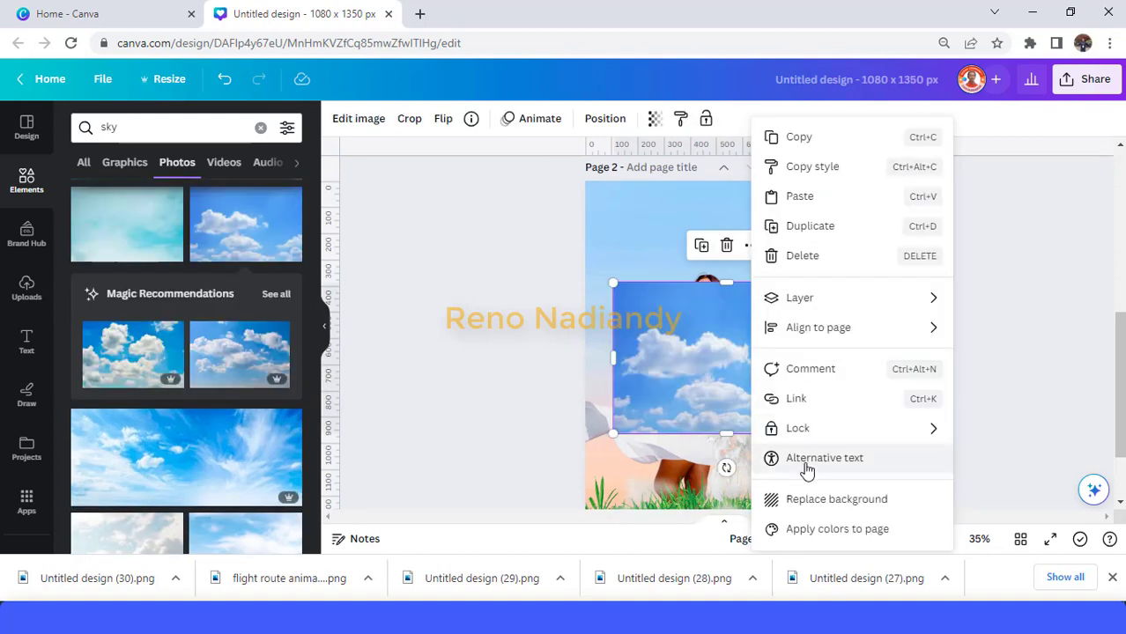
click(815, 500)
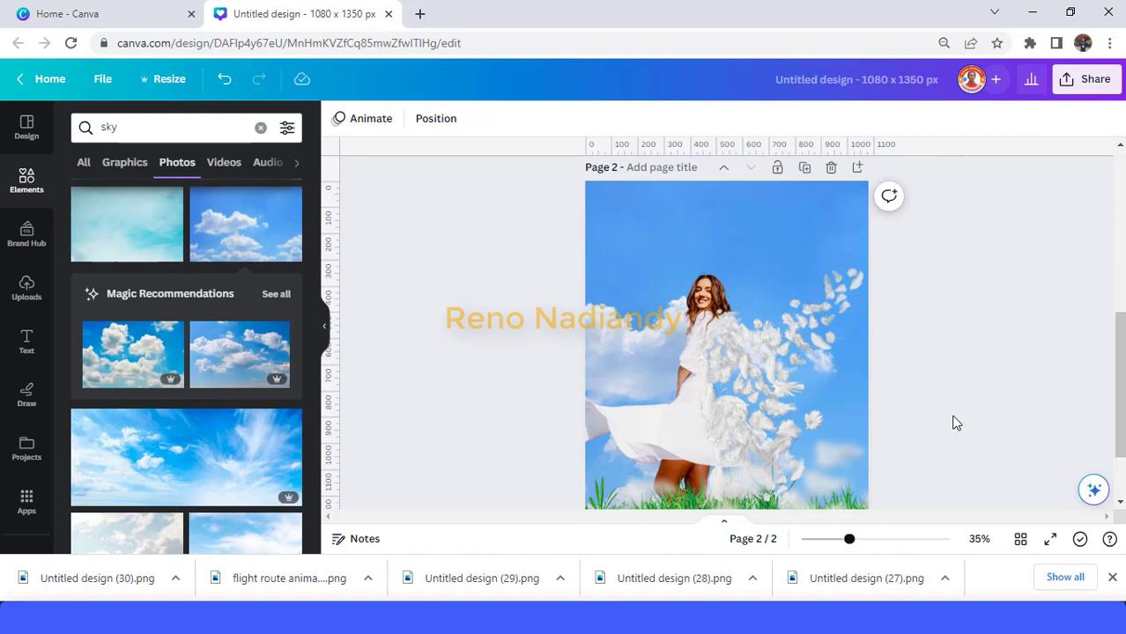
Add the deep blue sky photo with thin wispy clouds and replace the page background with it.
scroll(207, 456, down, 6)
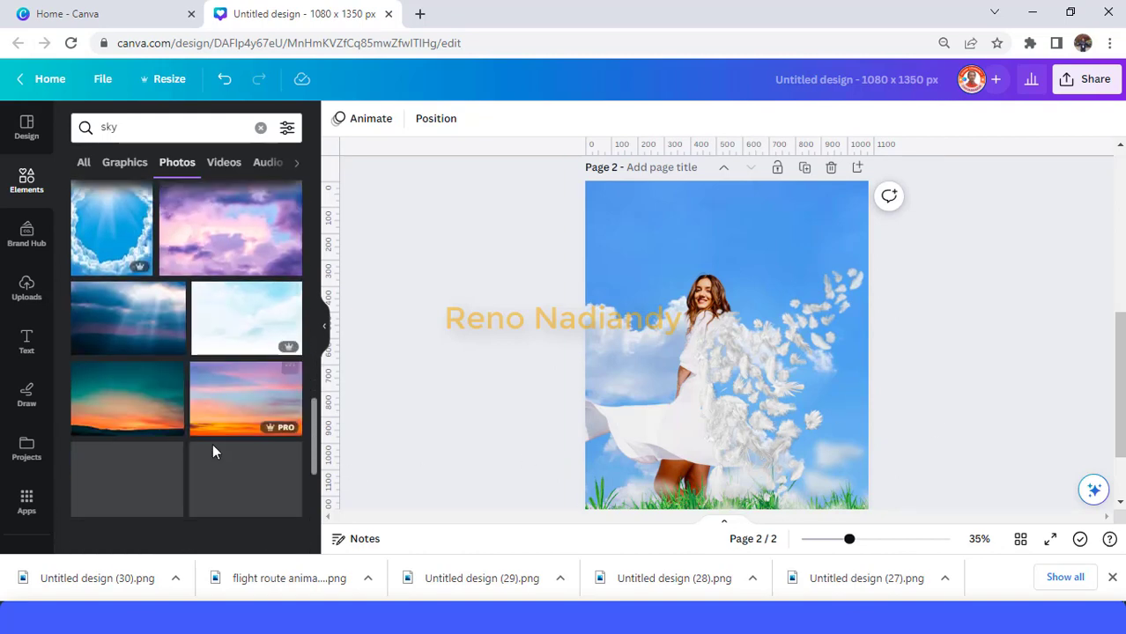
scroll(230, 462, down, 3)
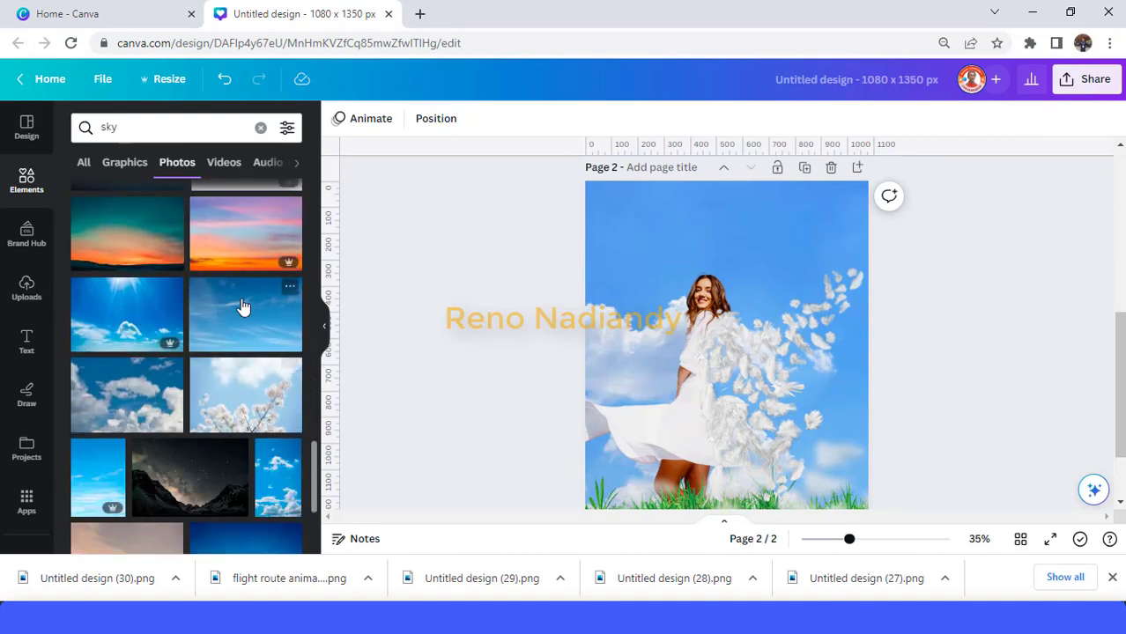
click(244, 315)
right_click(721, 356)
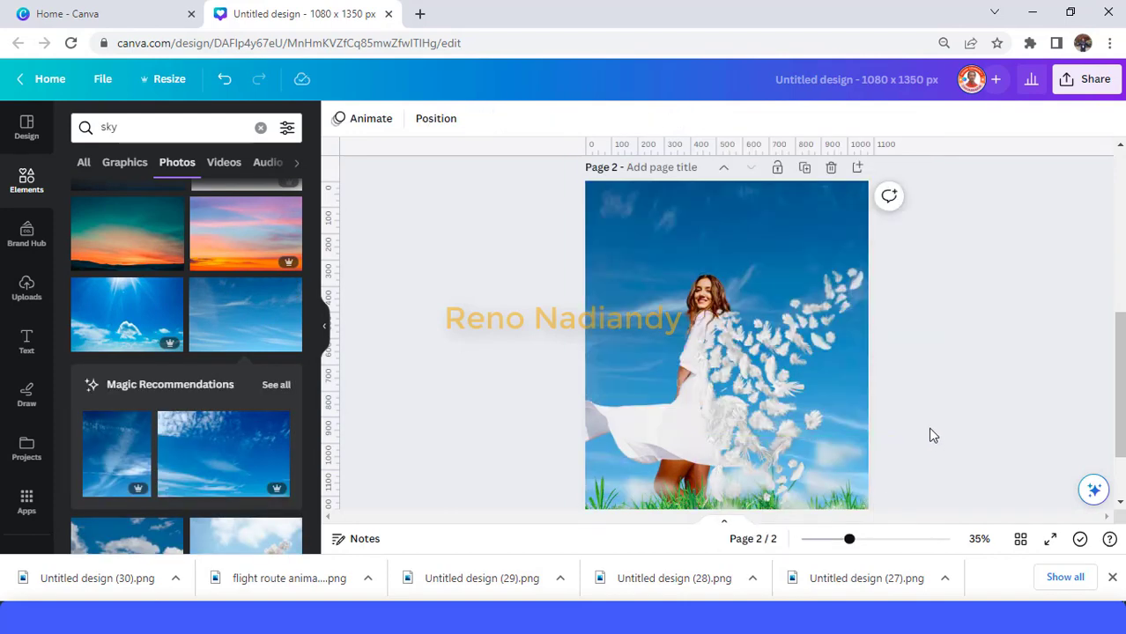
scroll(929, 427, down, 2)
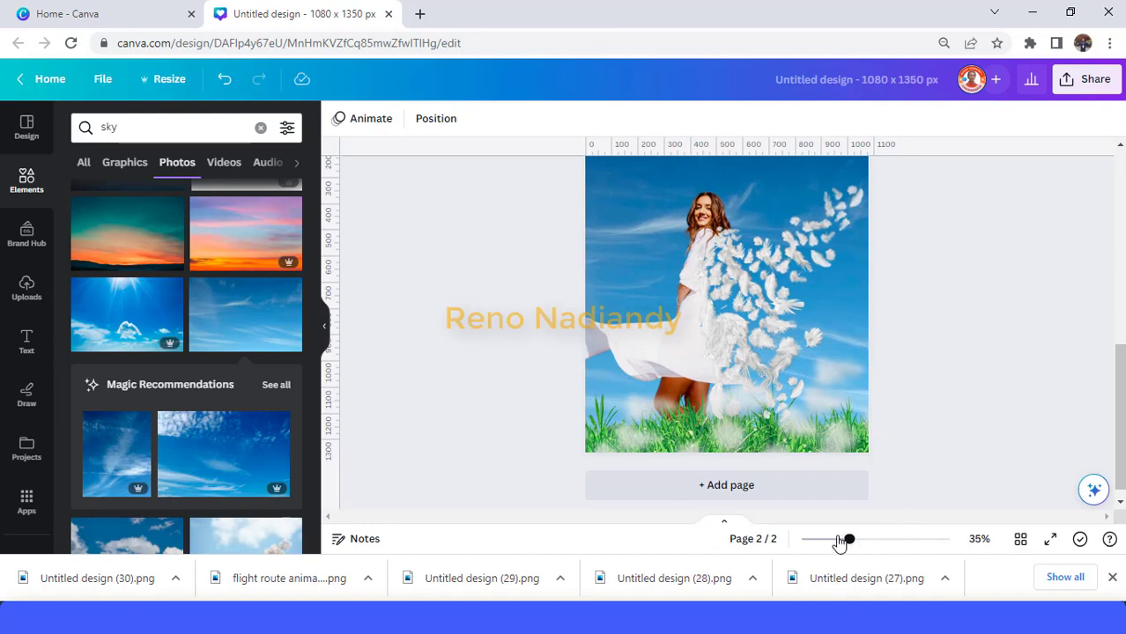
drag(839, 539, 836, 539)
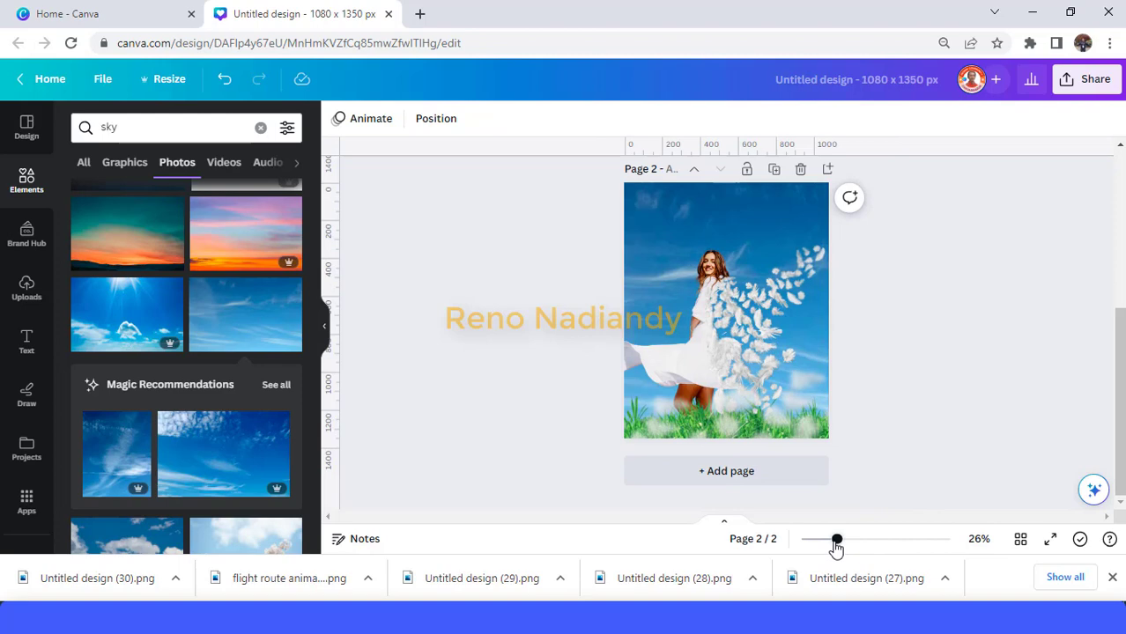
drag(836, 539, 863, 541)
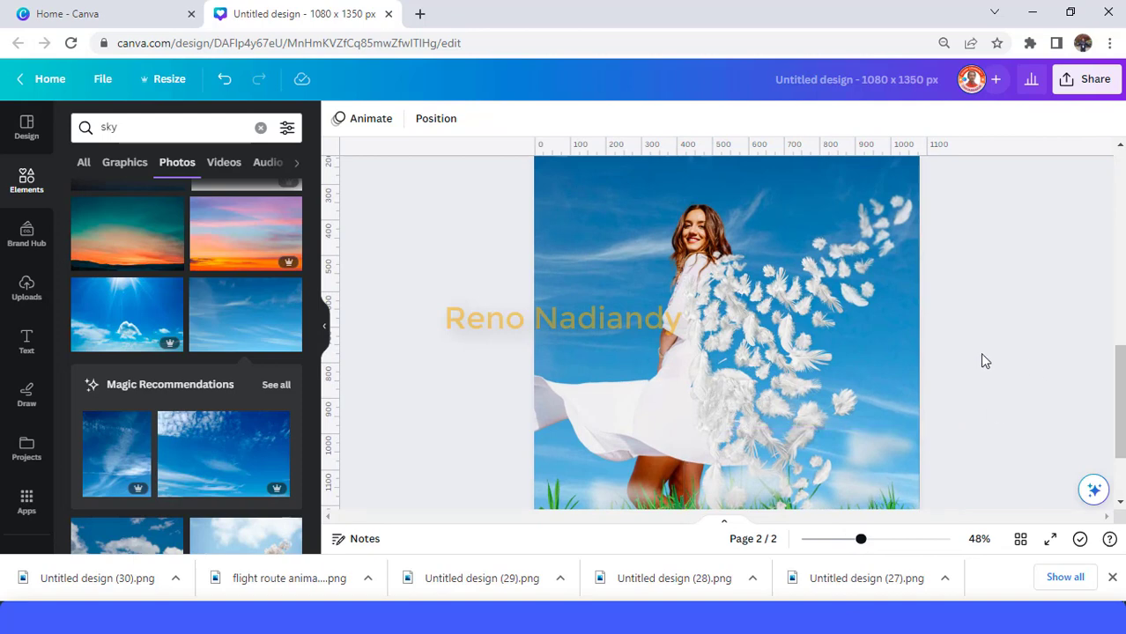